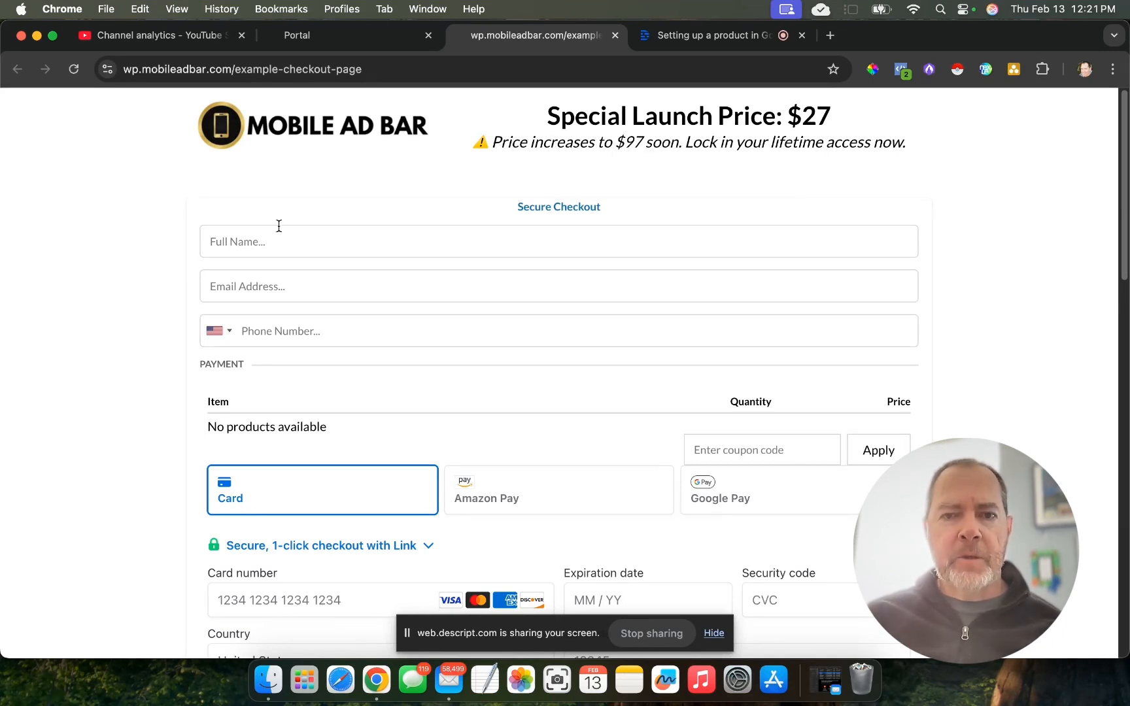
- Check the product list on the live example checkout page, and close the SEO Meta Data panel in its page builder
drag(205, 426, 326, 426)
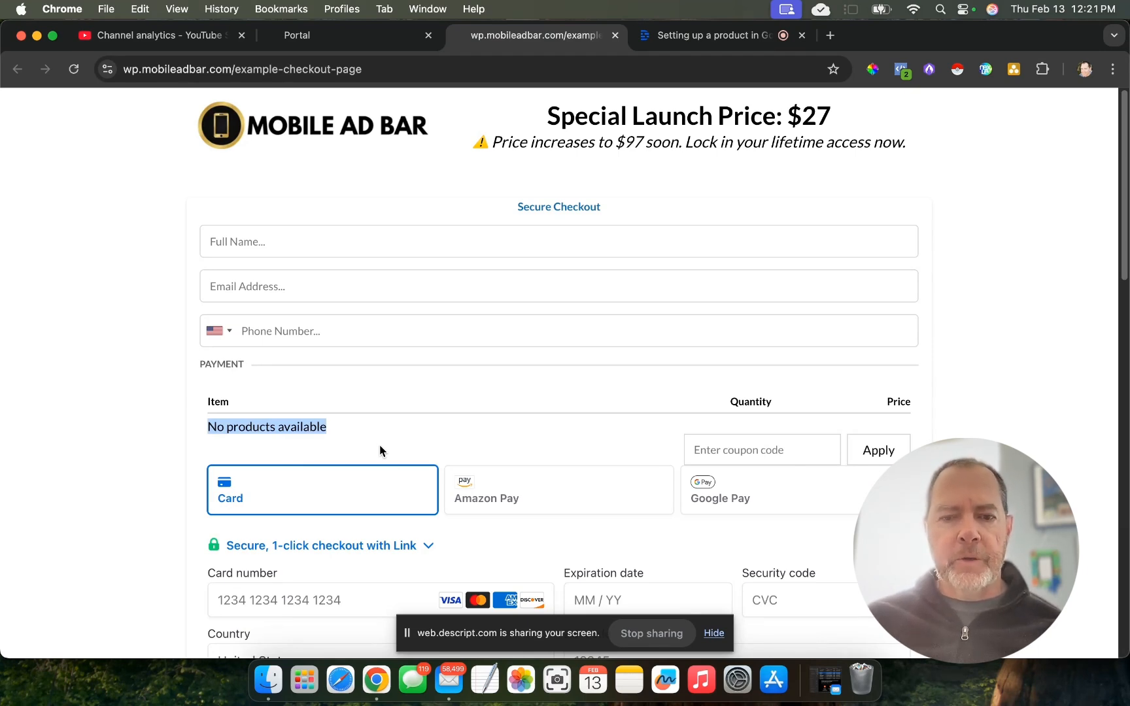
click(319, 38)
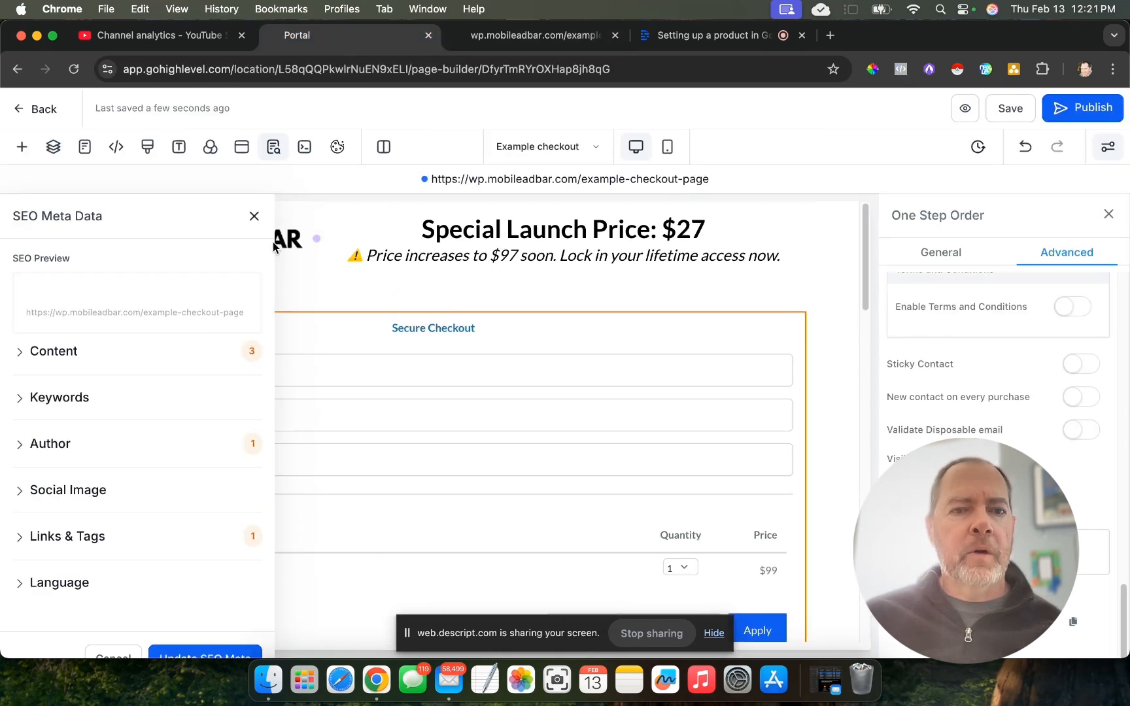
click(254, 220)
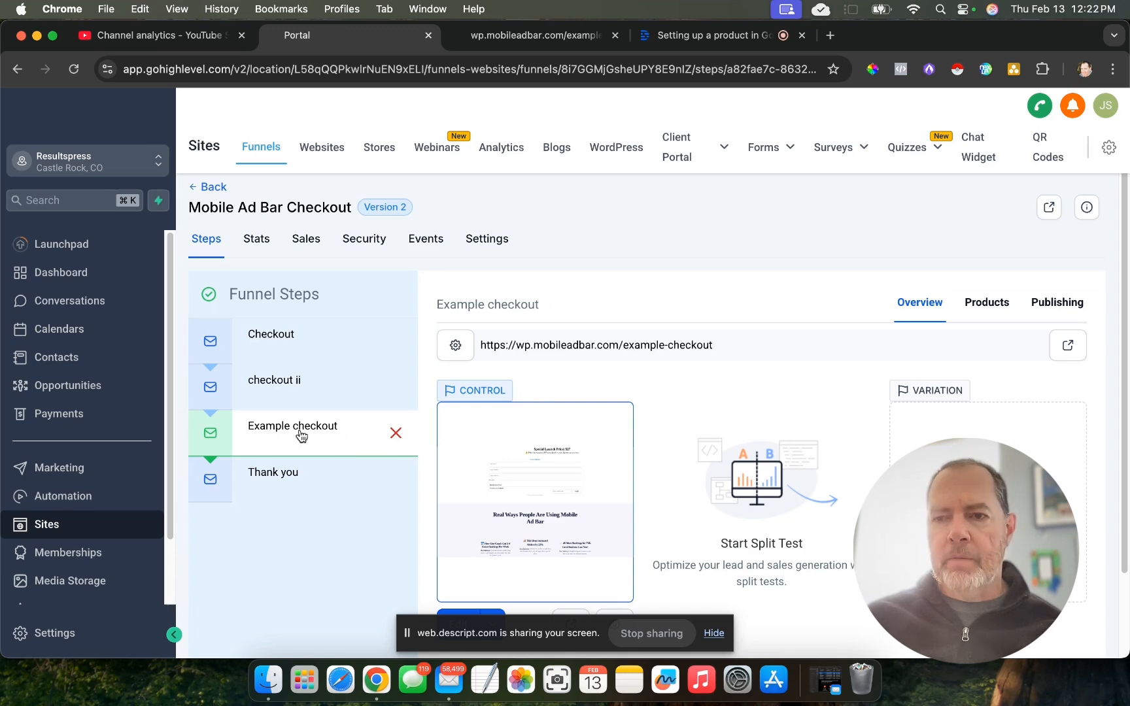
- Open the form for adding a product to the Example checkout funnel step and look through the selectable existing products
click(978, 310)
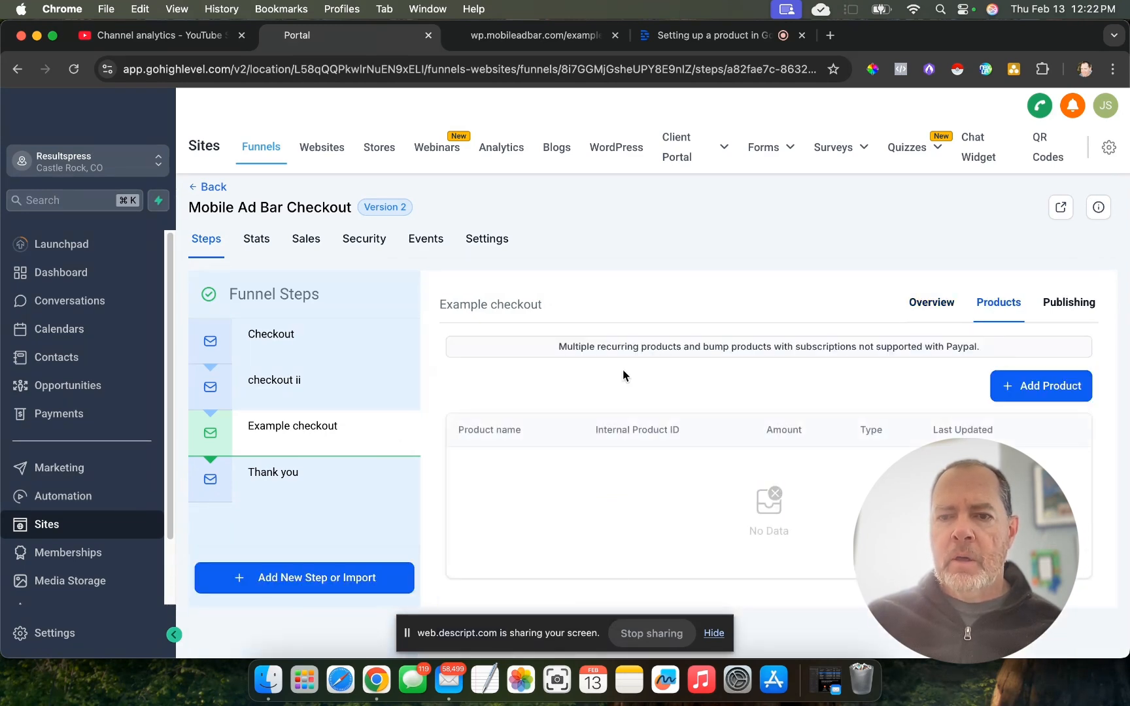
click(1037, 387)
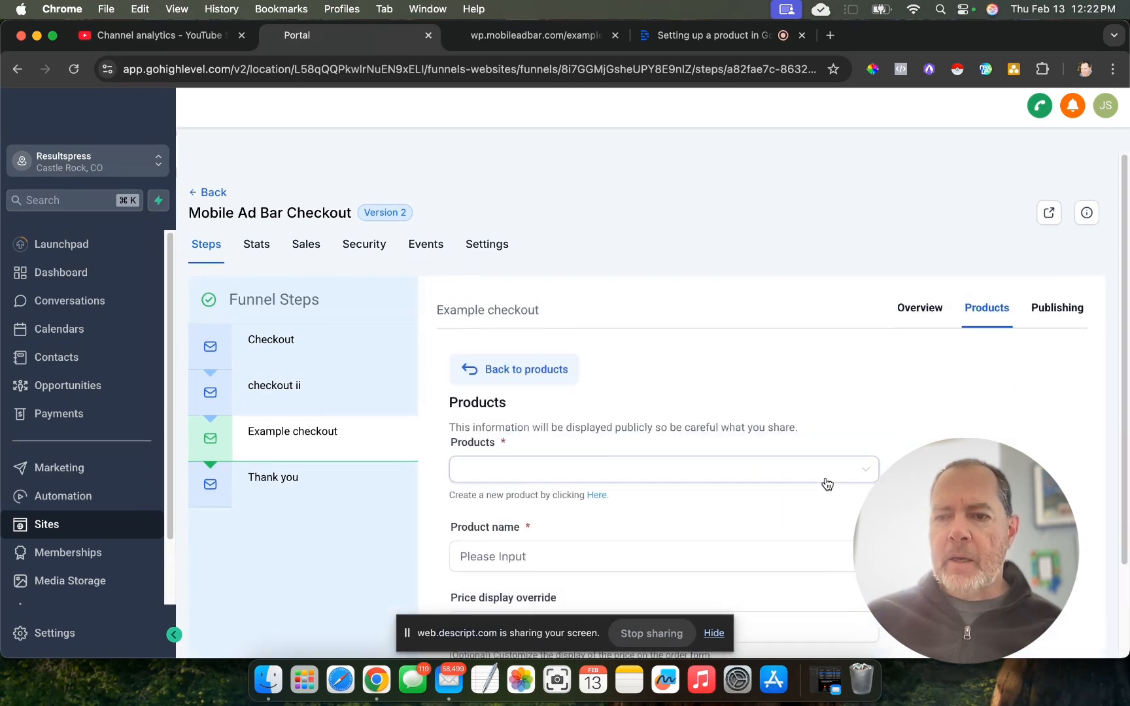
scroll(826, 477, down, 1)
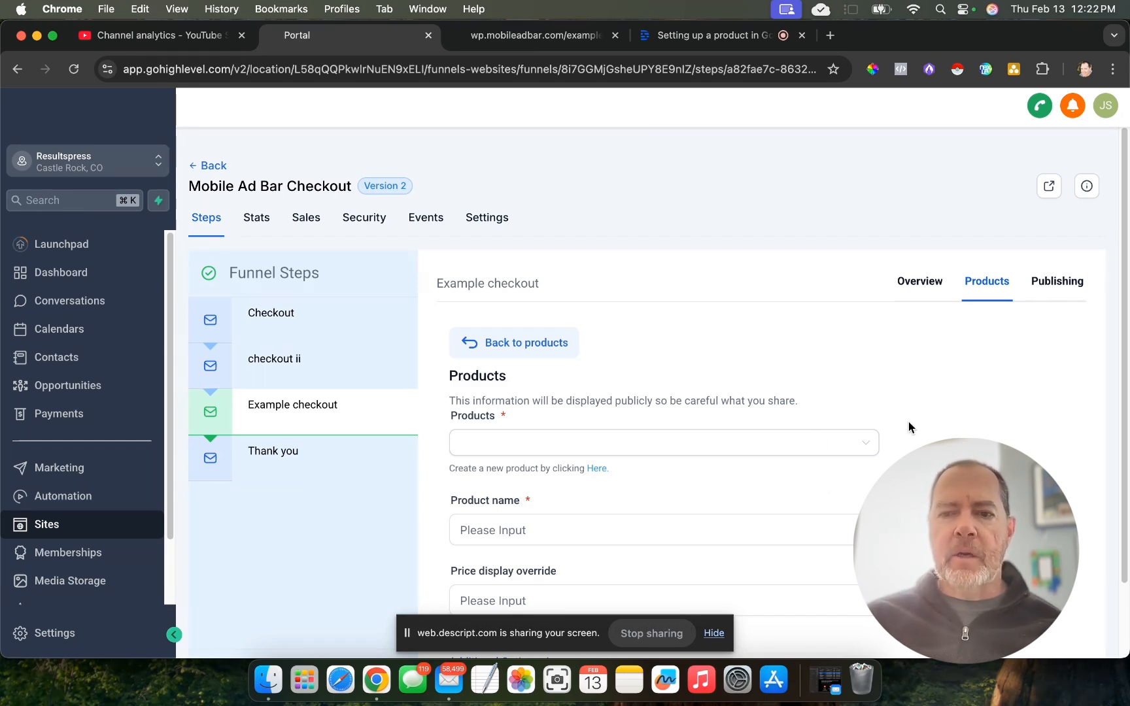
scroll(908, 412, down, 2)
click(780, 362)
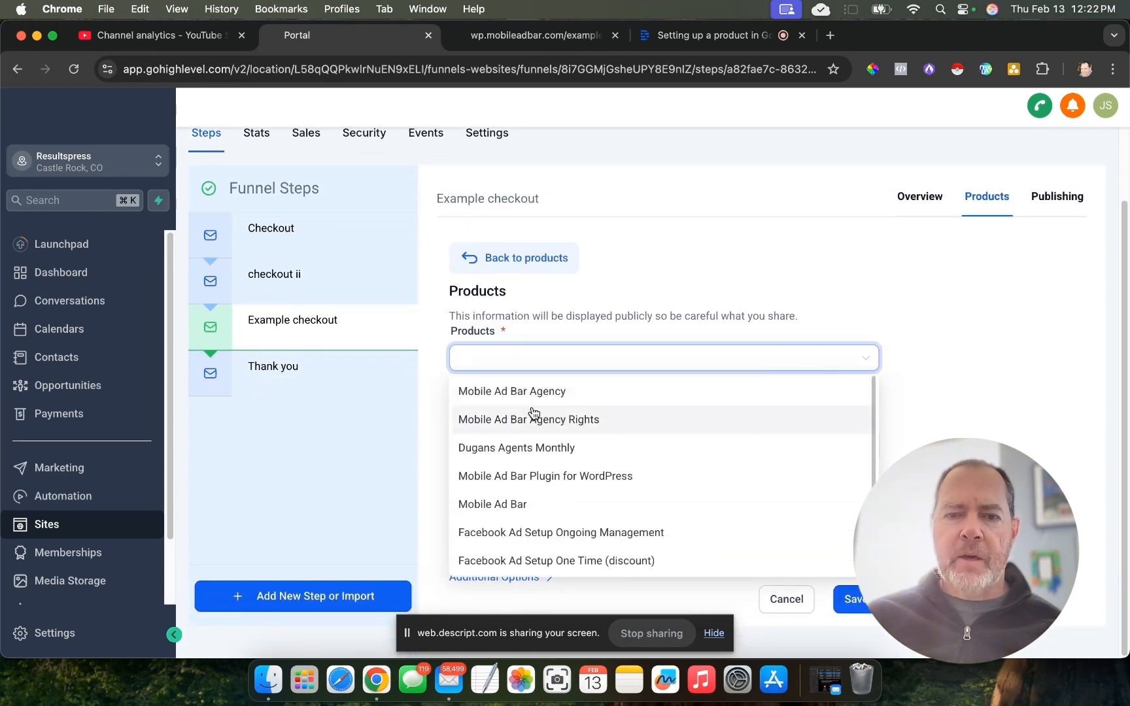
click(971, 404)
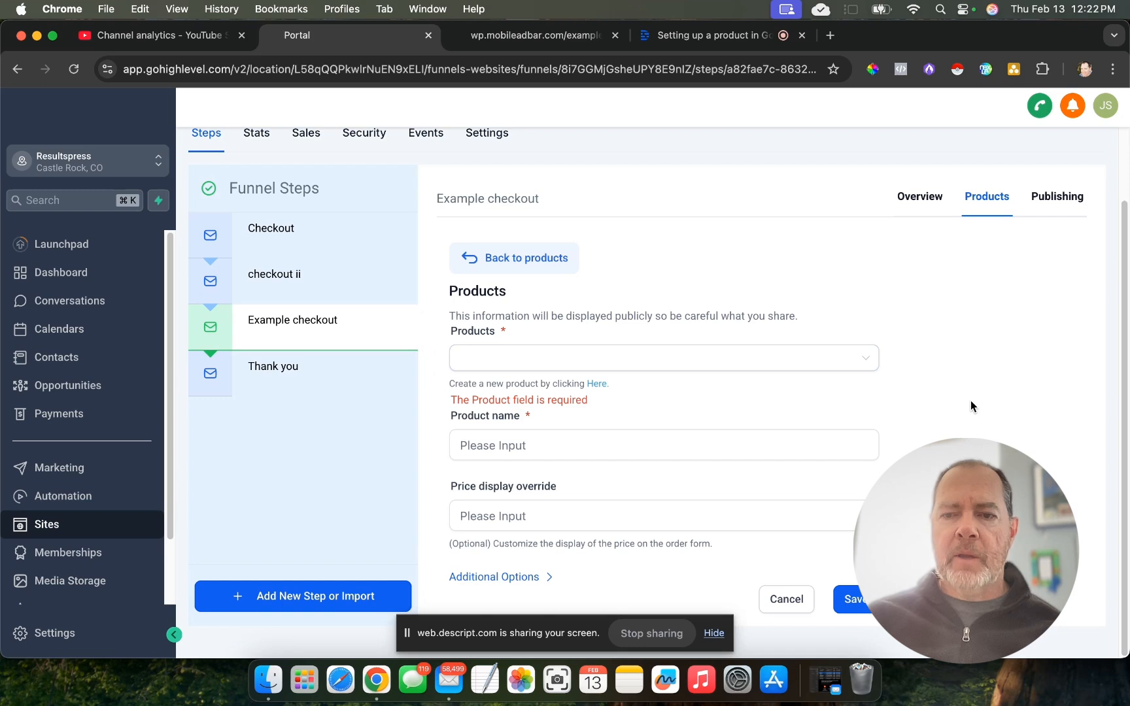
drag(448, 384, 622, 390)
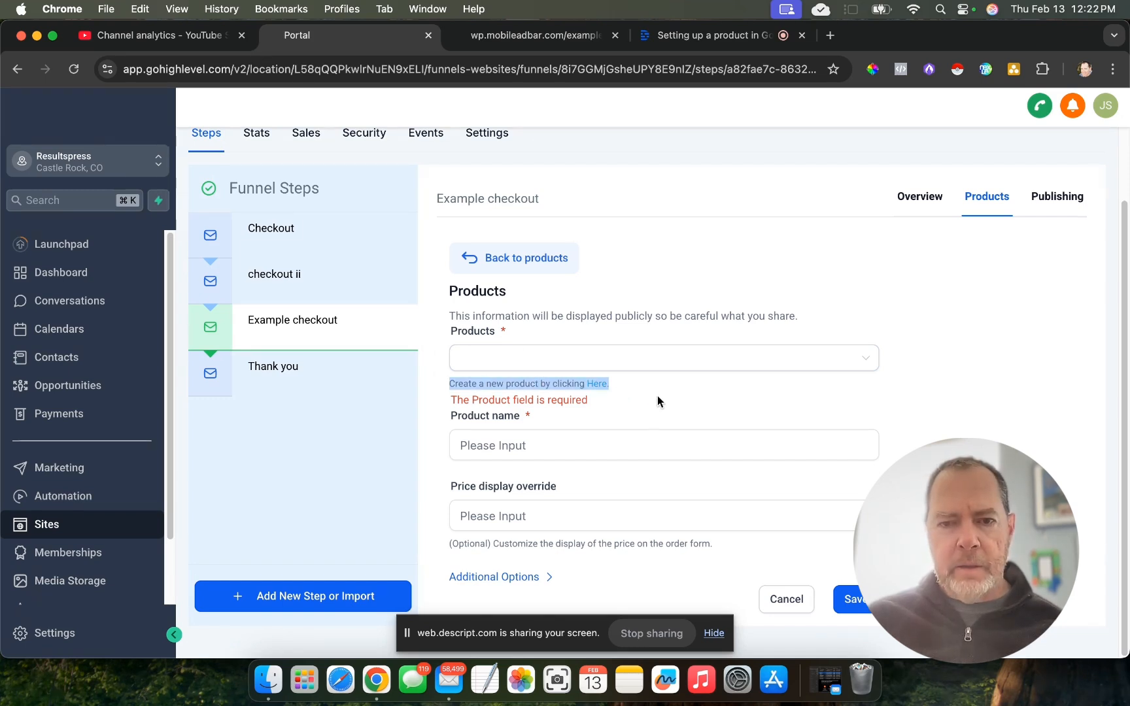
click(634, 396)
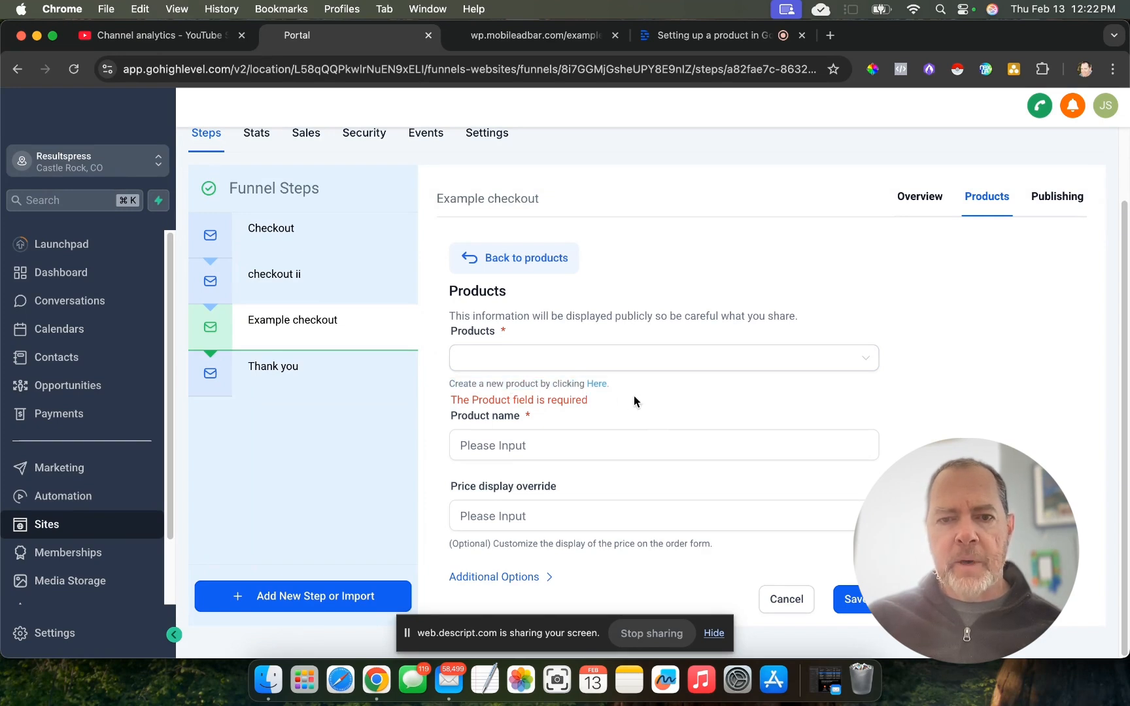
- Start creating a new product from the Products page of Payments
click(597, 385)
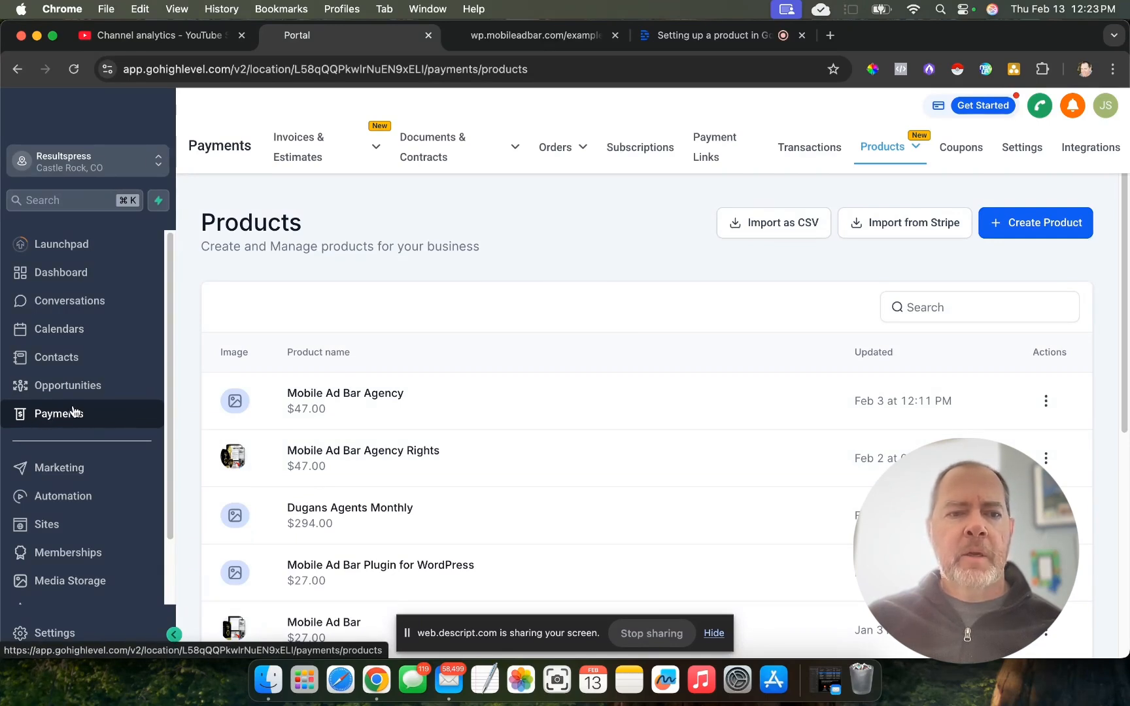
mouse_move(911, 151)
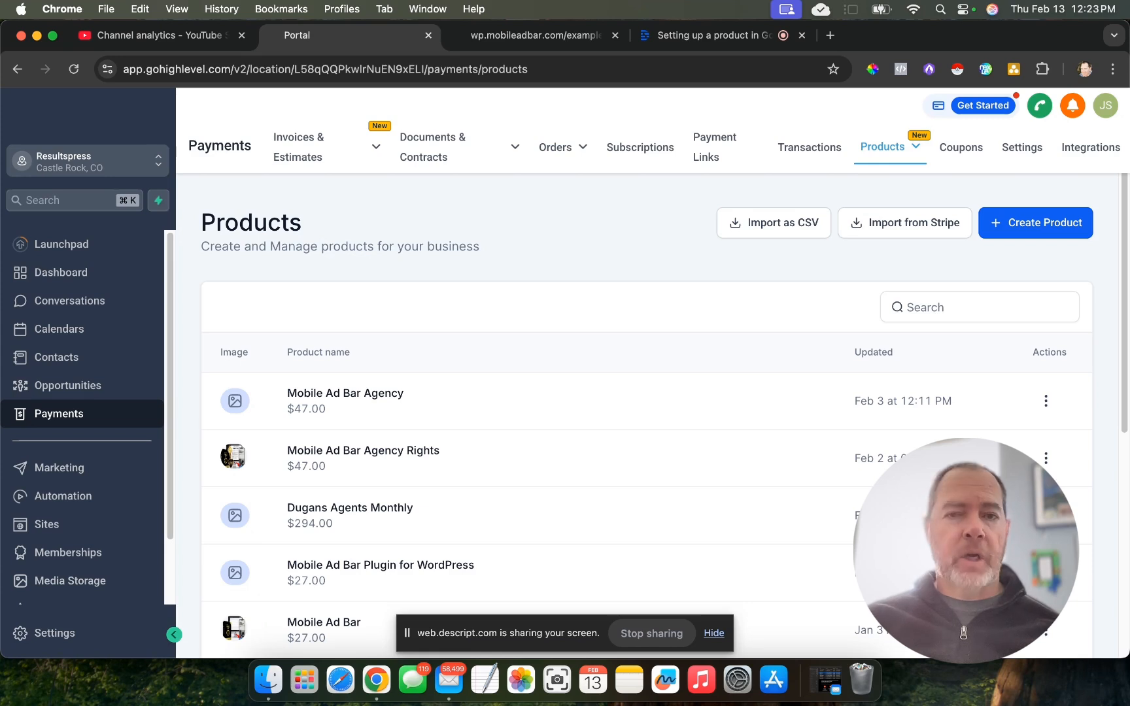
click(1010, 226)
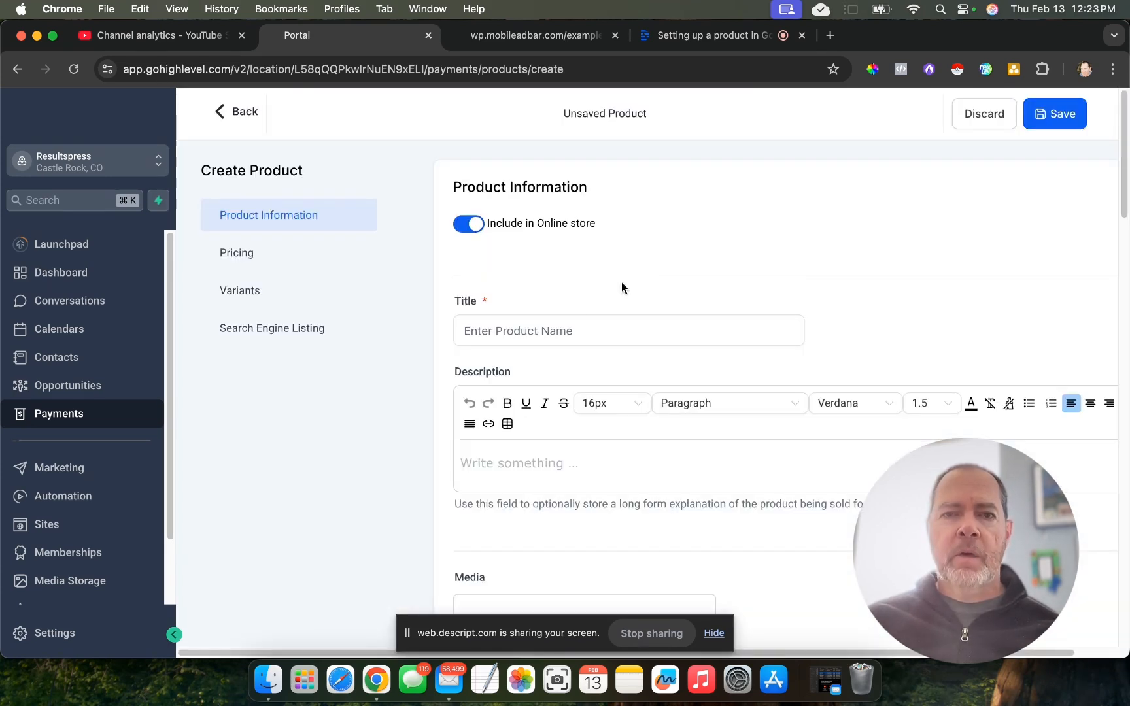
- Title the new product "Example" and enter "descrip" as its description
click(562, 327)
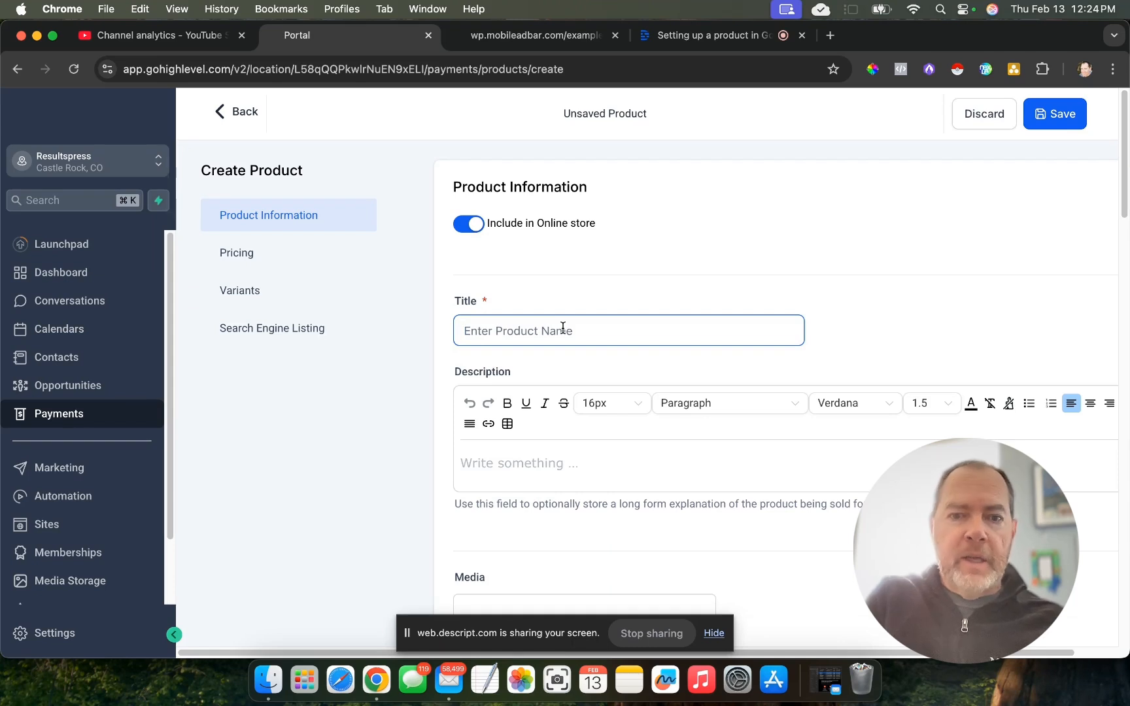
text(Example)
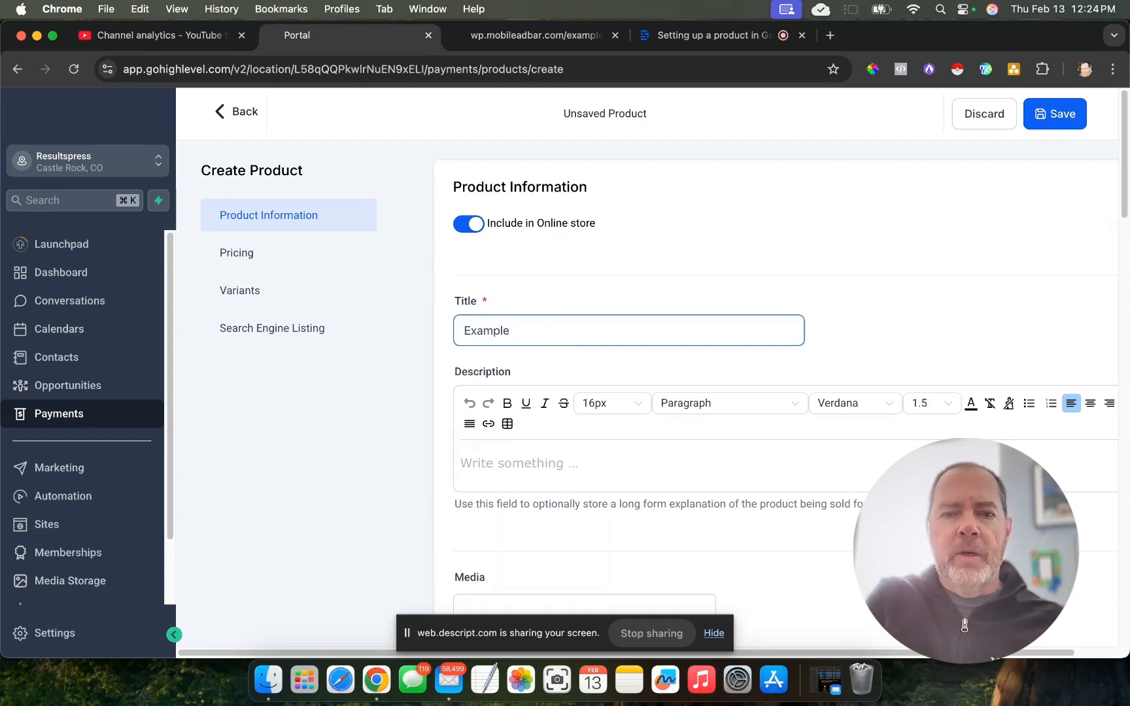
click(638, 501)
click(552, 467)
text(descrip)
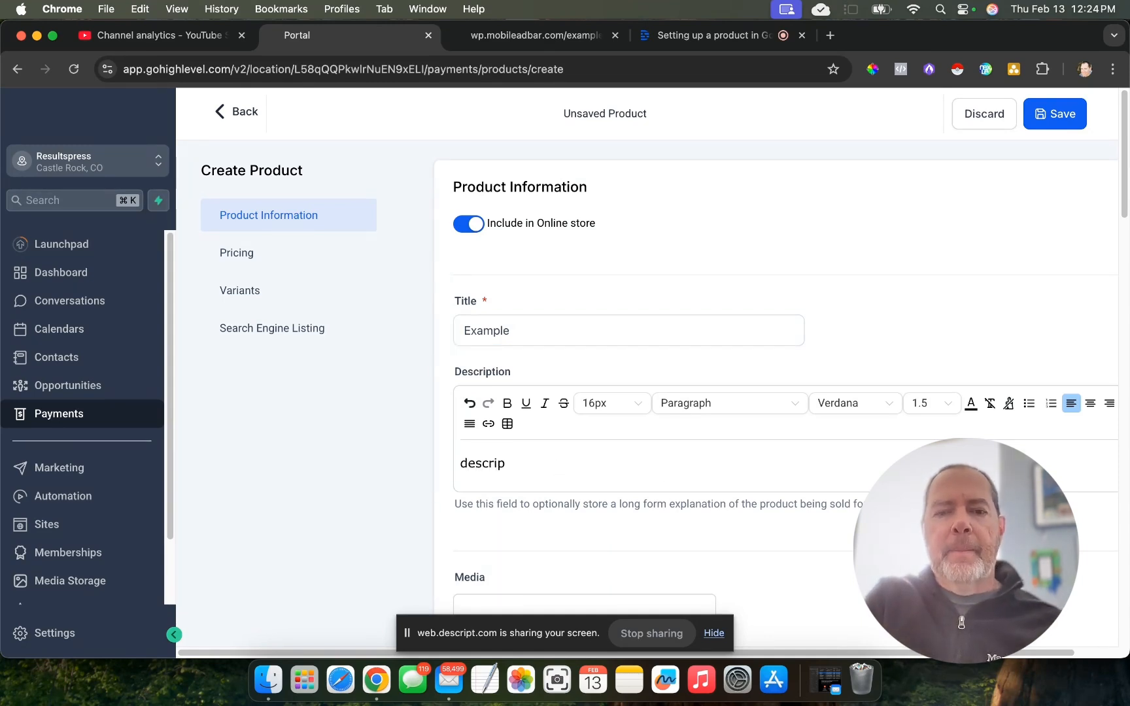
- Review the product's description note, media upload, label, collection, tax code and tax inclusion options
scroll(801, 448, down, 5)
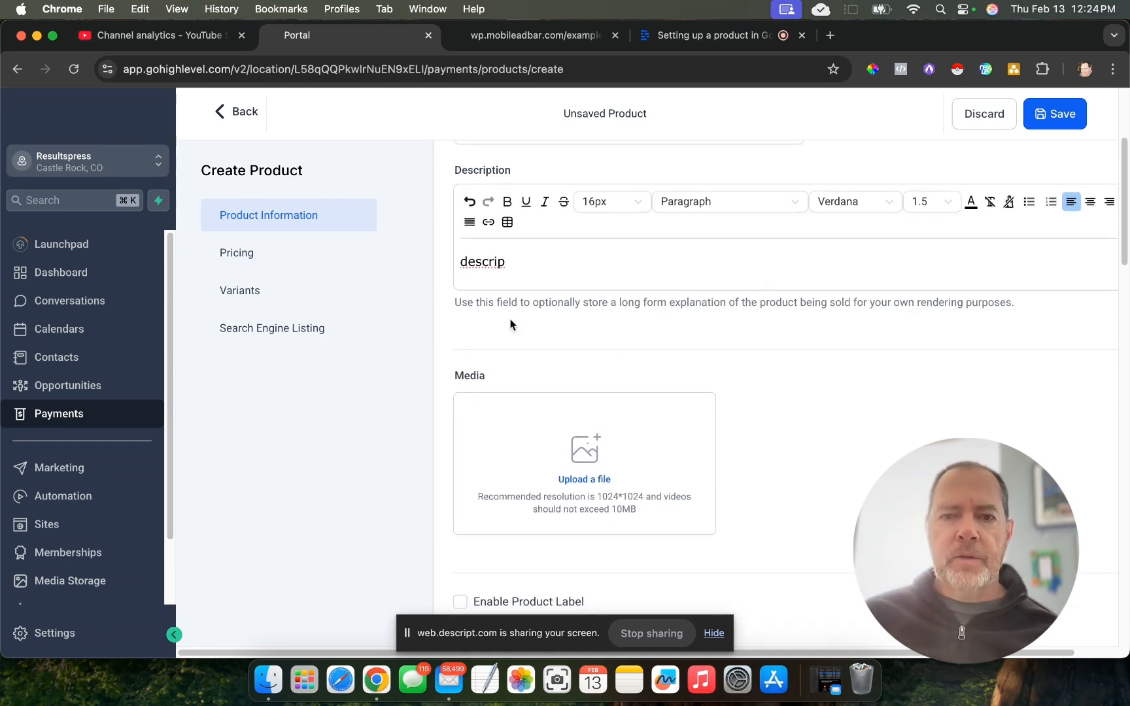
drag(456, 306, 986, 315)
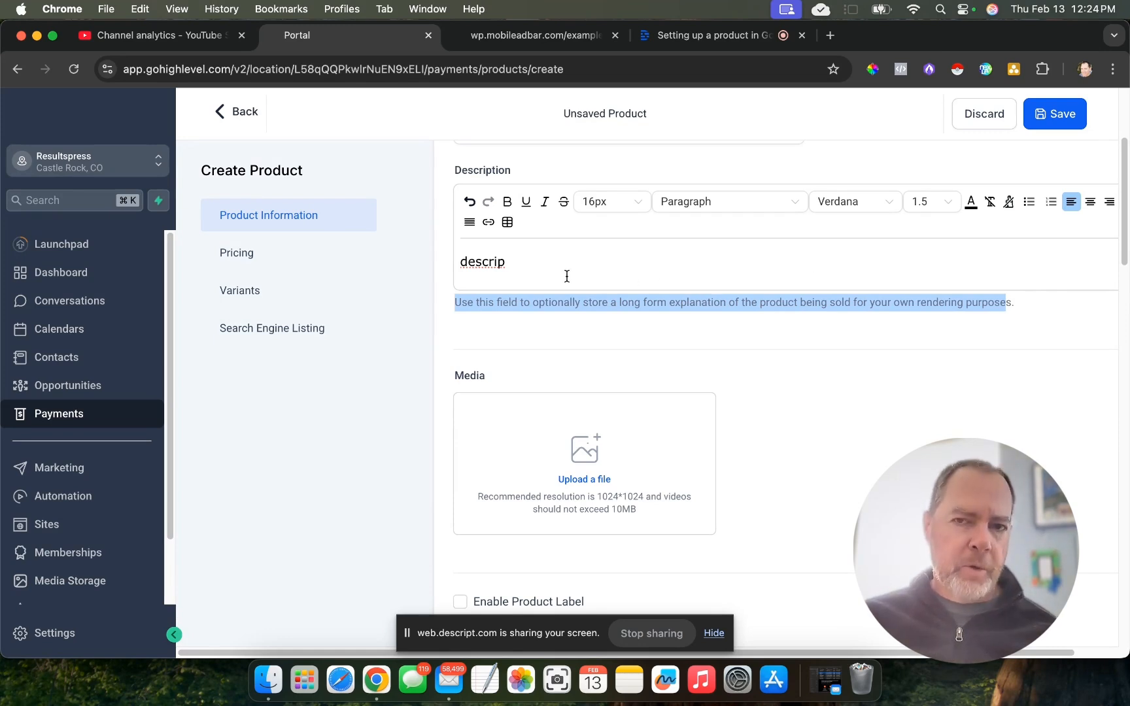
scroll(798, 344, down, 3)
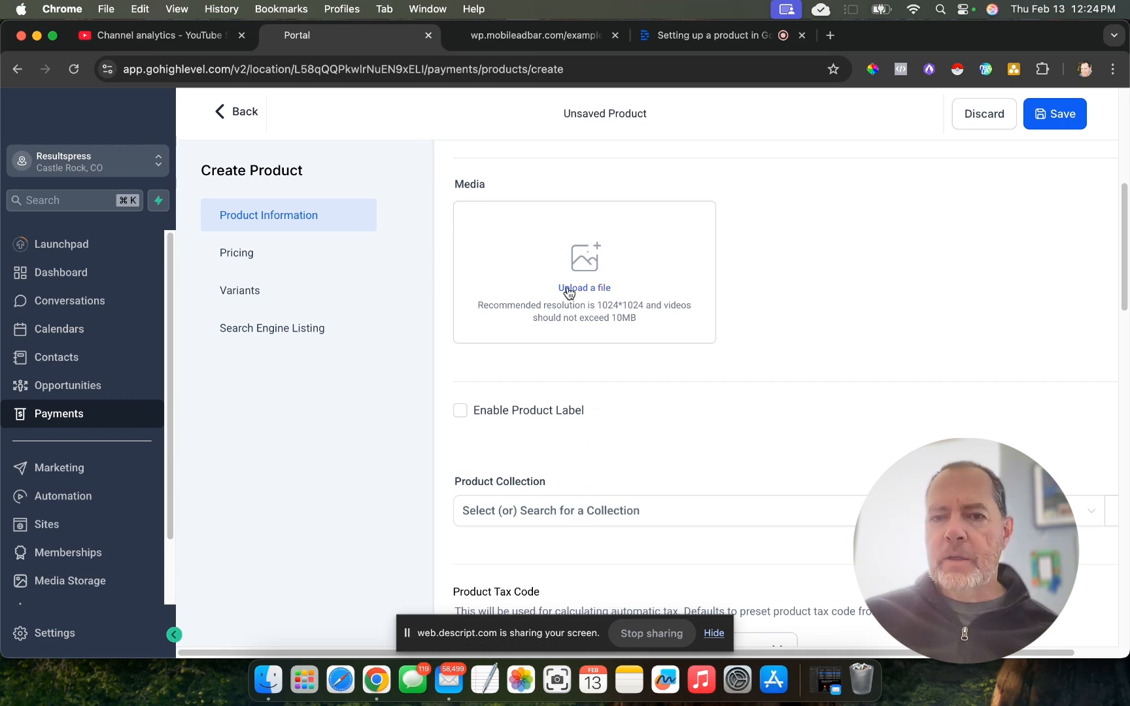
scroll(726, 291, down, 2)
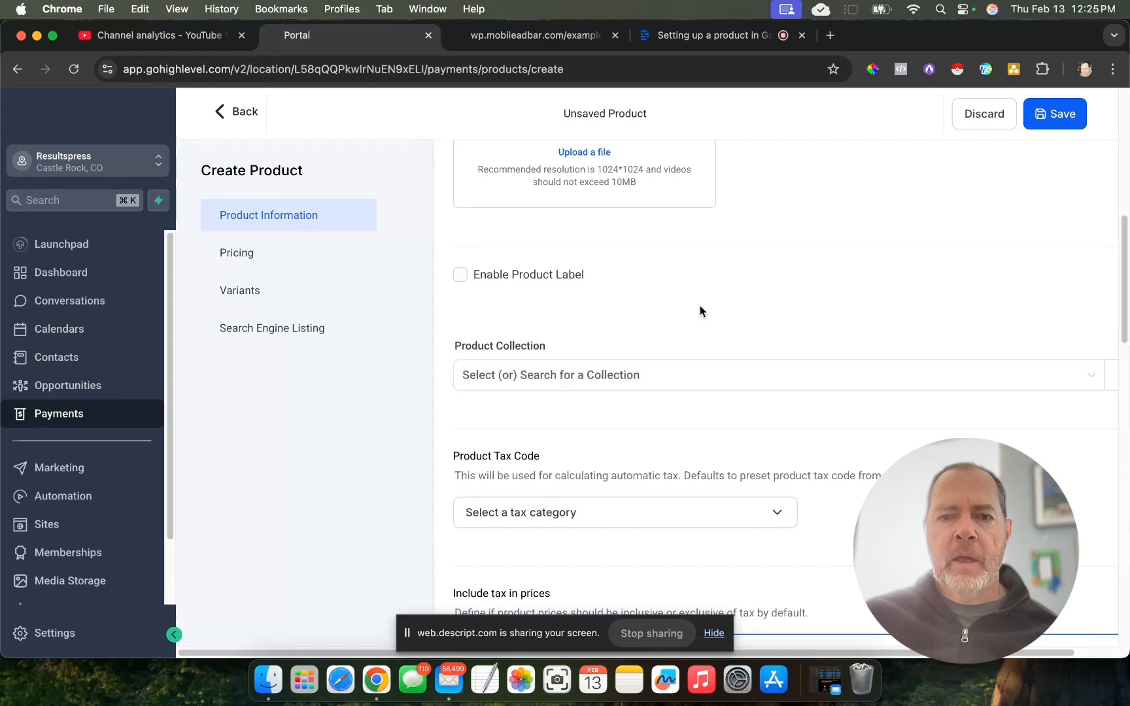
scroll(699, 308, down, 3)
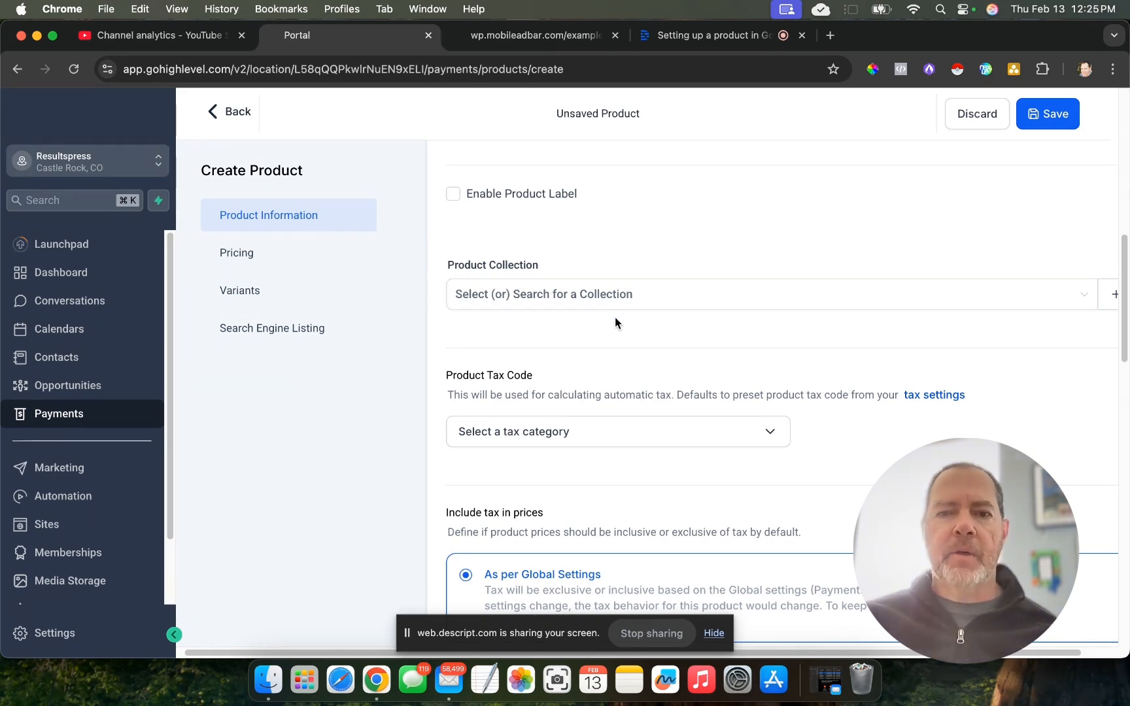
scroll(615, 317, down, 2)
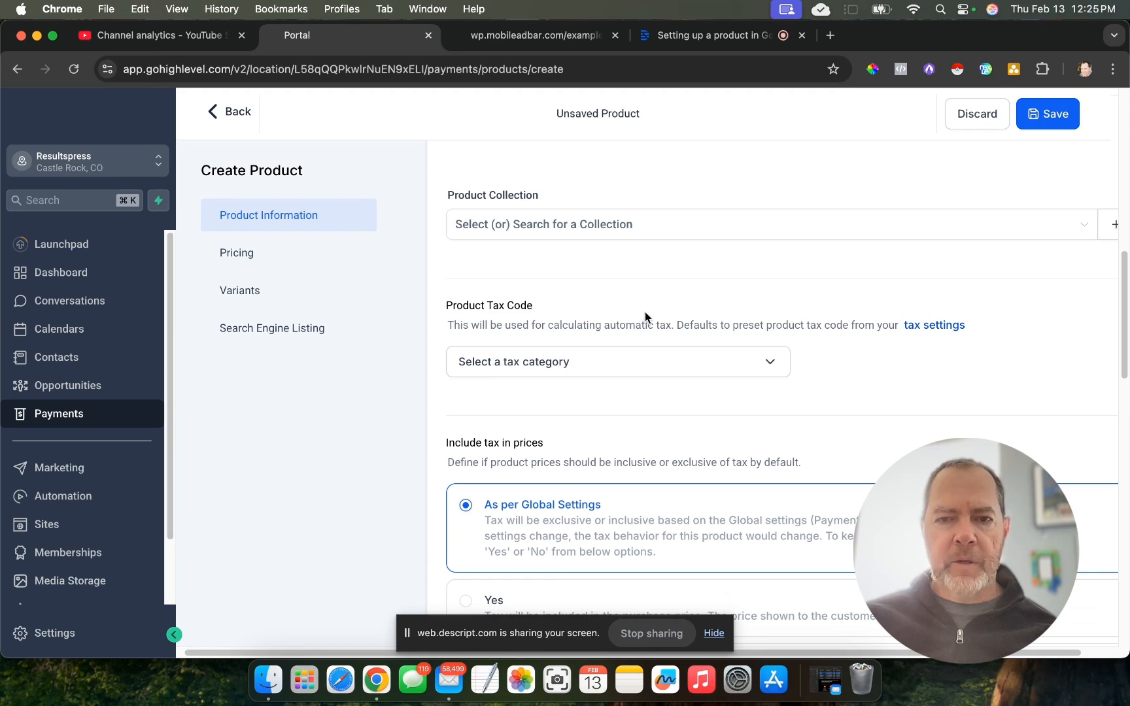
scroll(646, 318, down, 4)
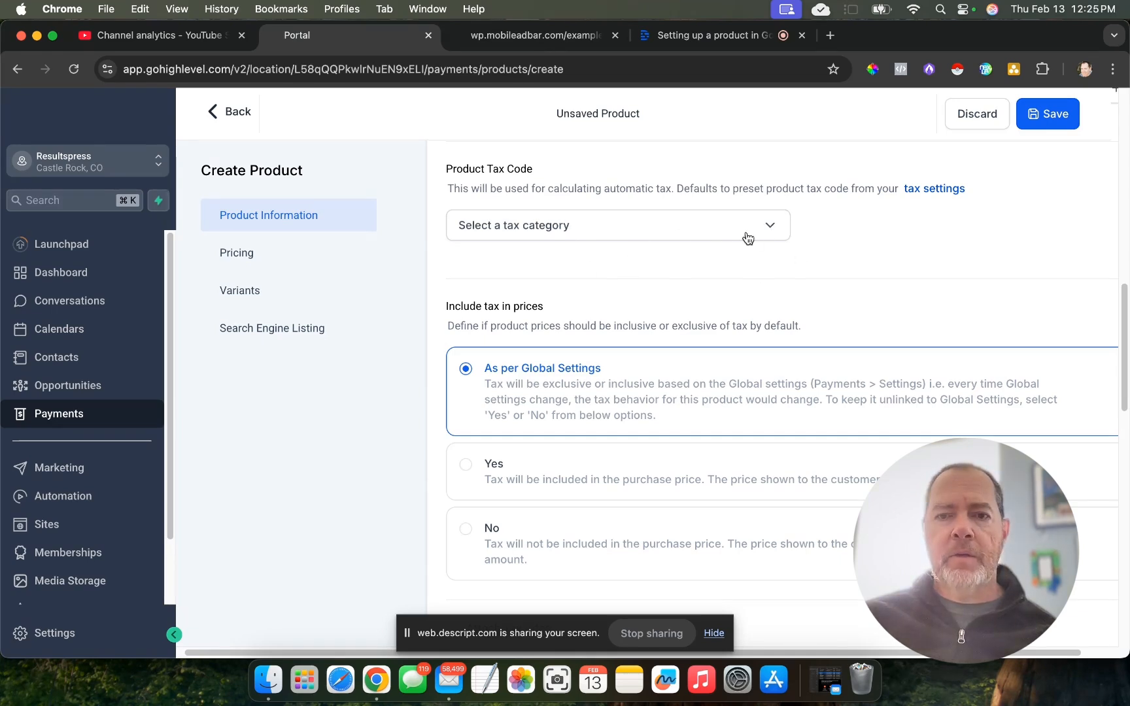
scroll(618, 300, down, 3)
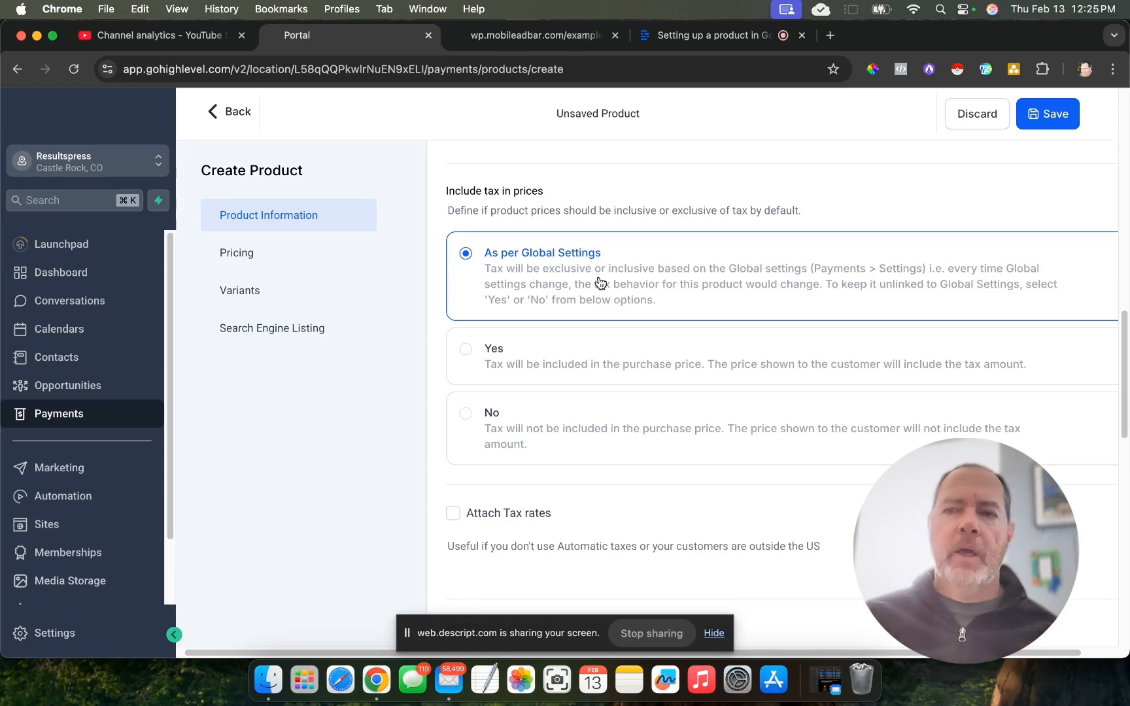
scroll(601, 284, down, 1)
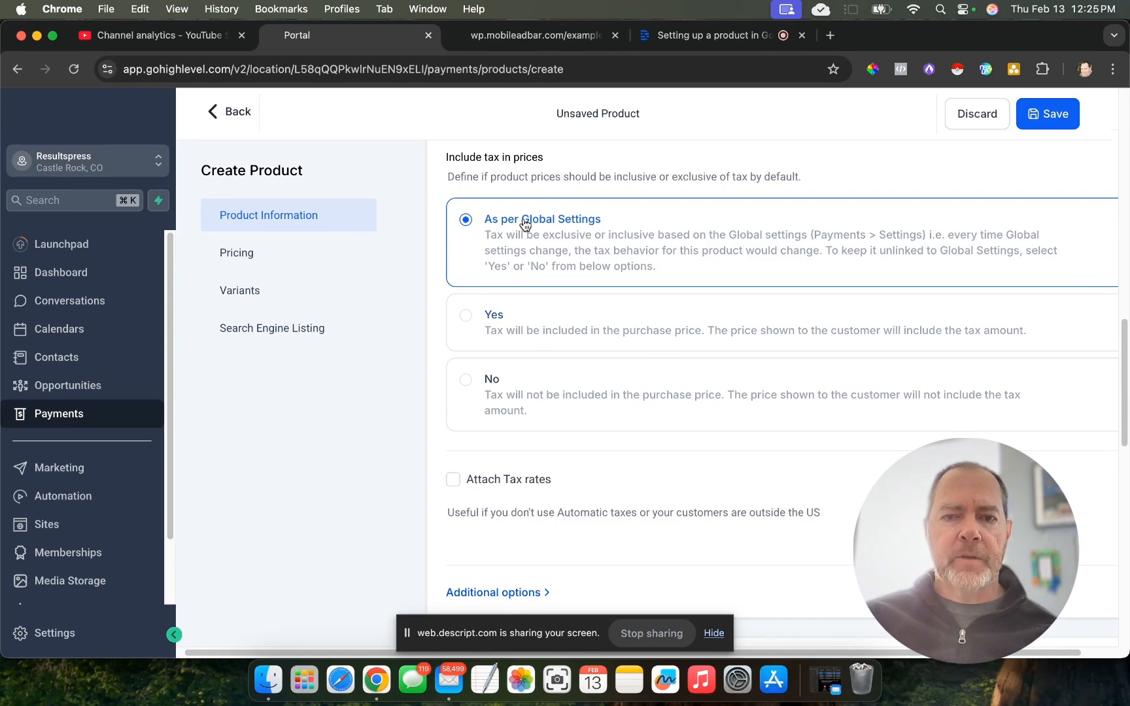
- Keep the product's price type as Onetime and set its amount to $47.00
scroll(593, 349, down, 10)
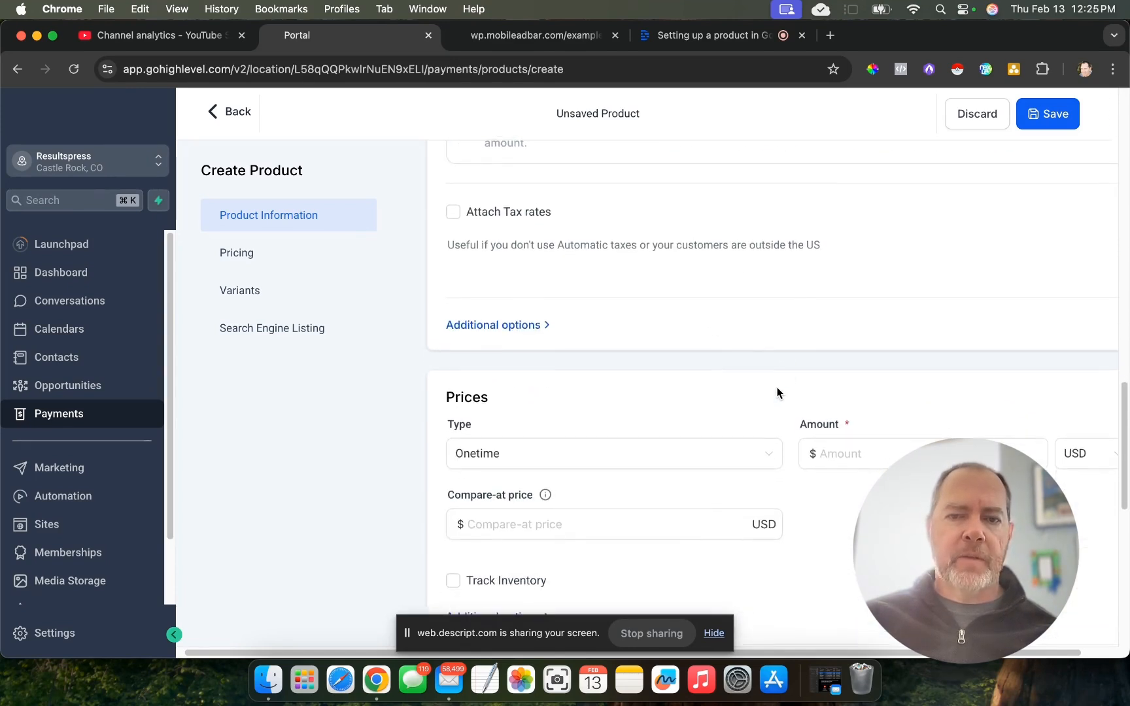
click(522, 295)
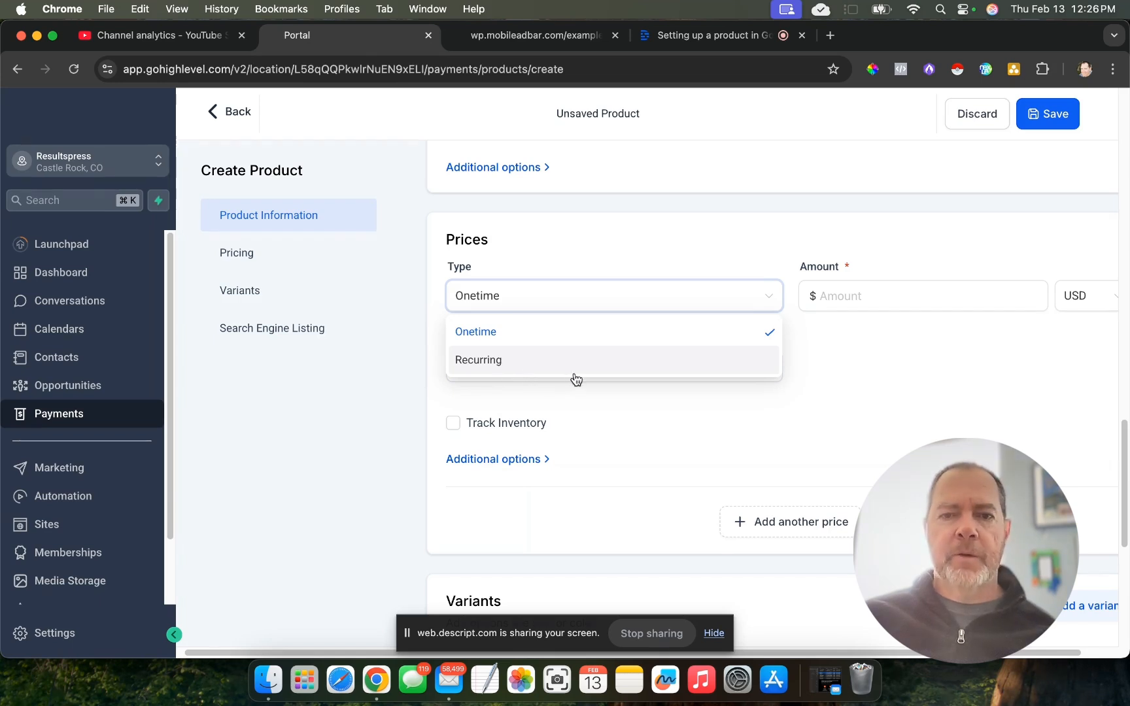
click(886, 393)
click(831, 288)
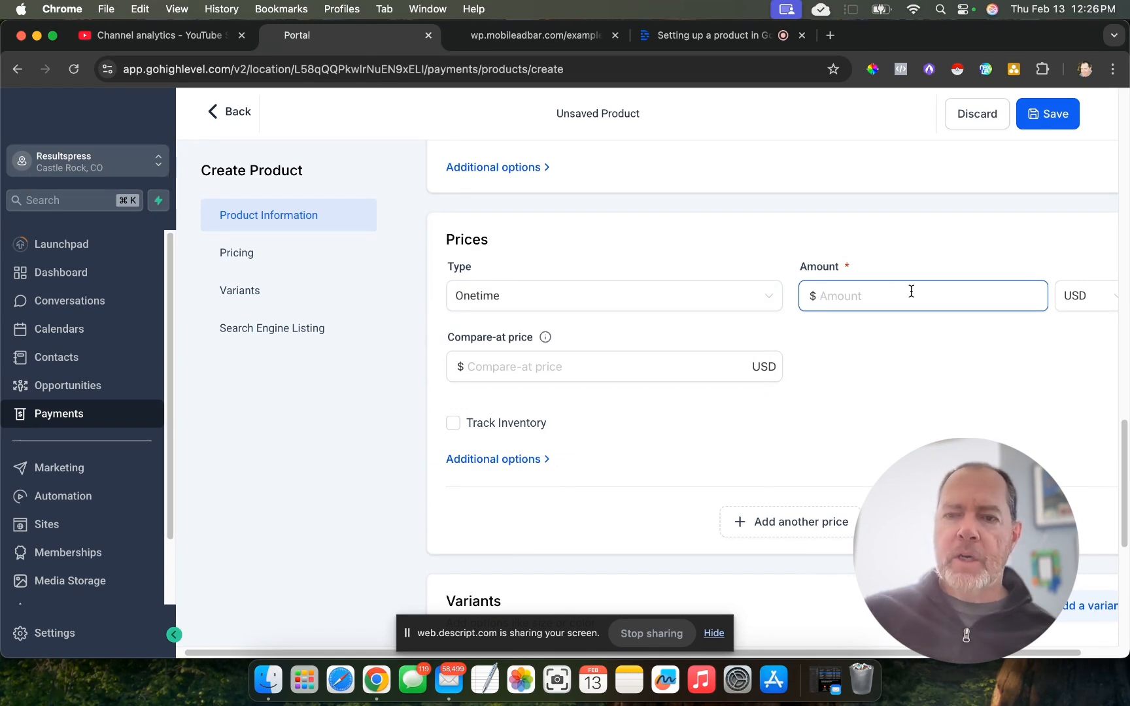
text(47)
key(Tab)
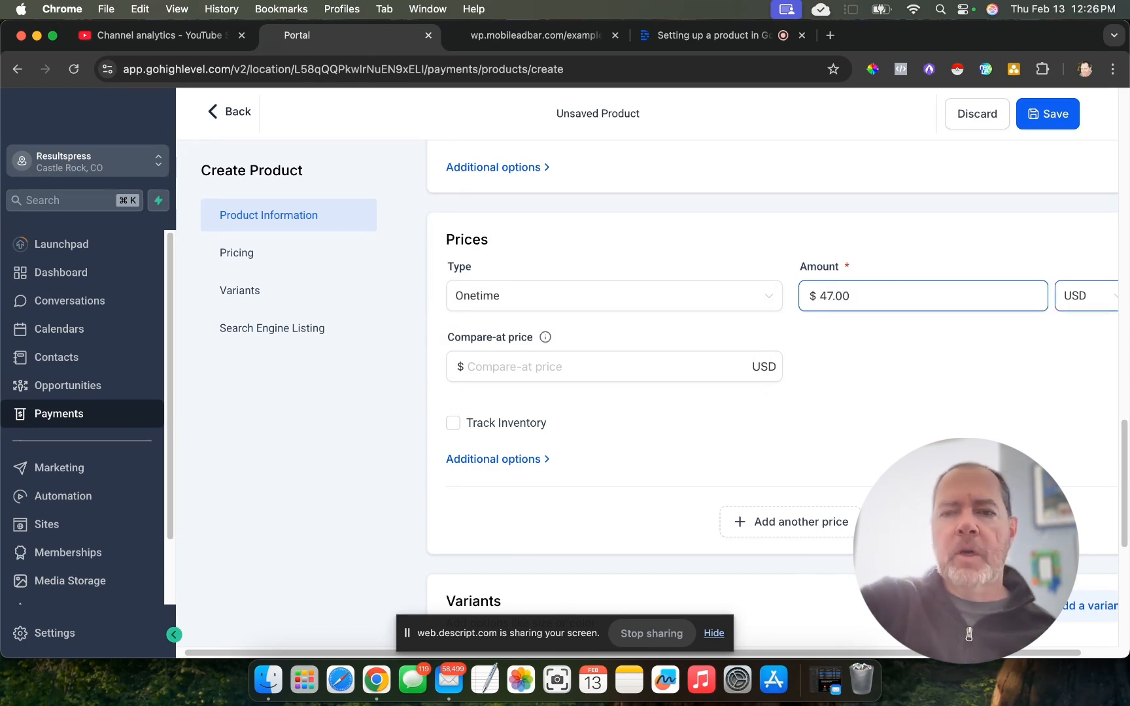
- Review the product's compare-at price, inventory tracking, variants and search engine listing fields, including SEO title, description and handle
click(524, 365)
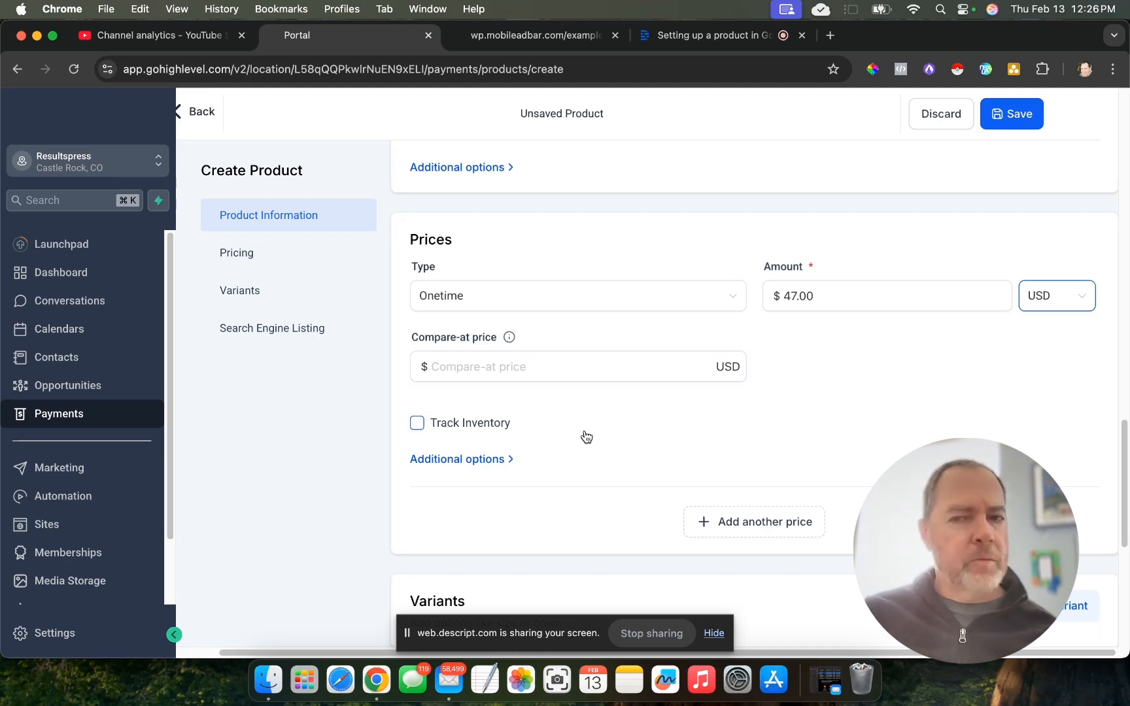
scroll(722, 437, down, 5)
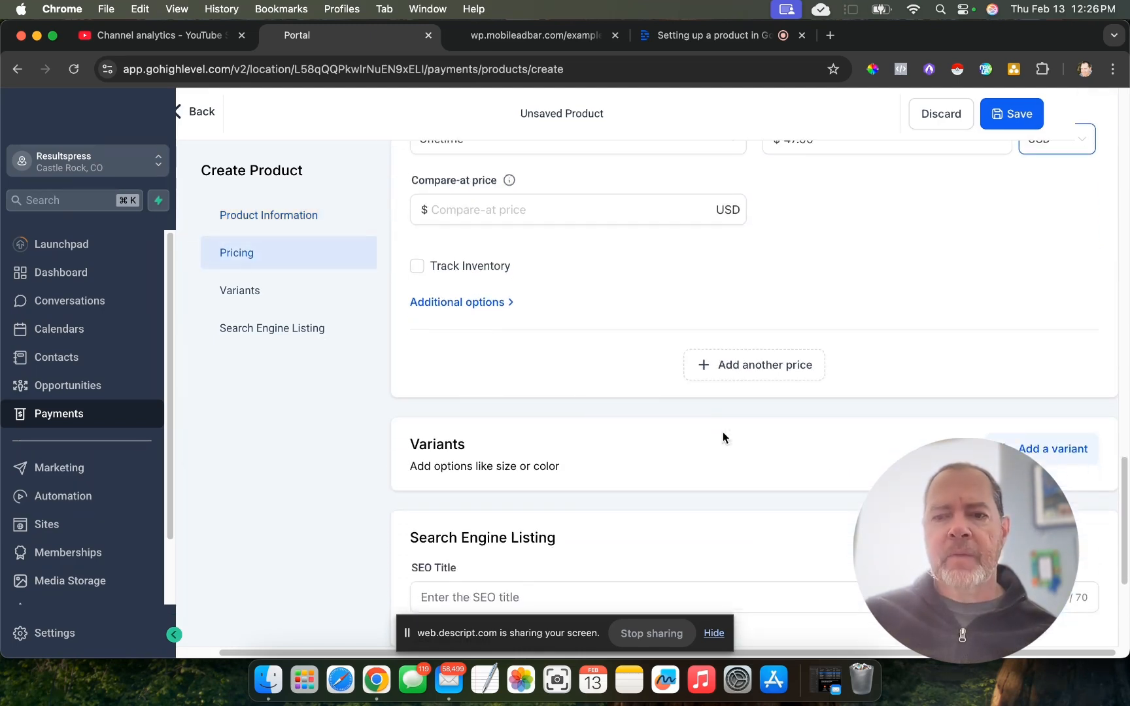
scroll(550, 439, down, 5)
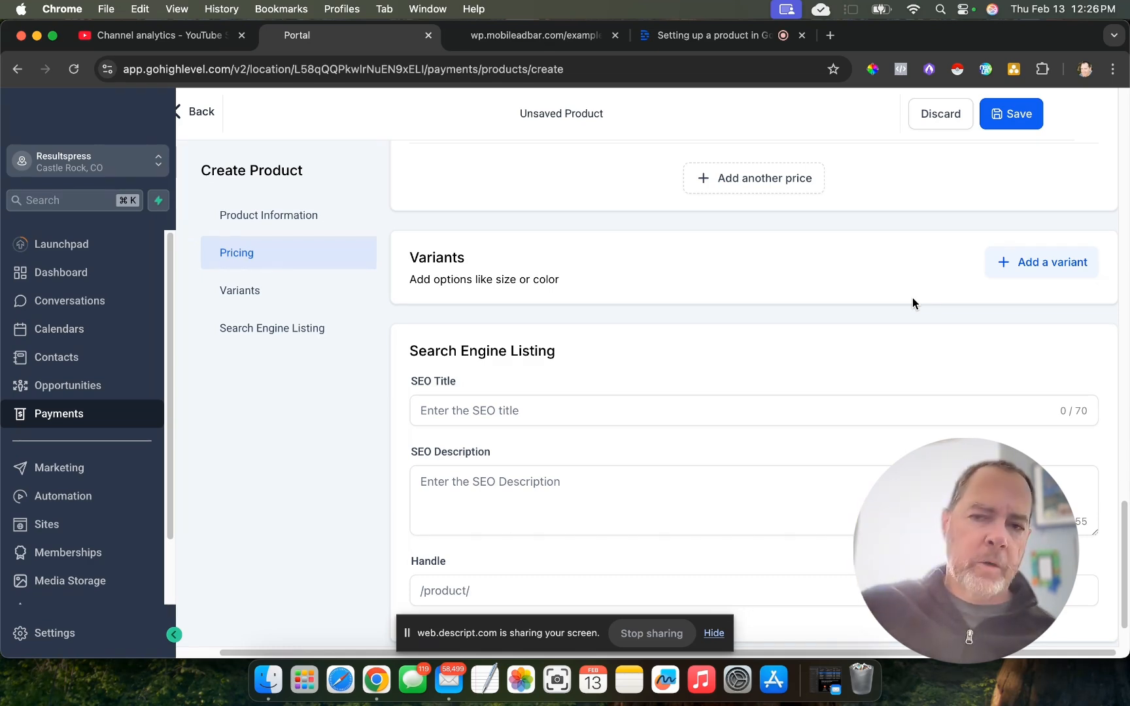
click(699, 418)
scroll(699, 418, down, 2)
click(594, 431)
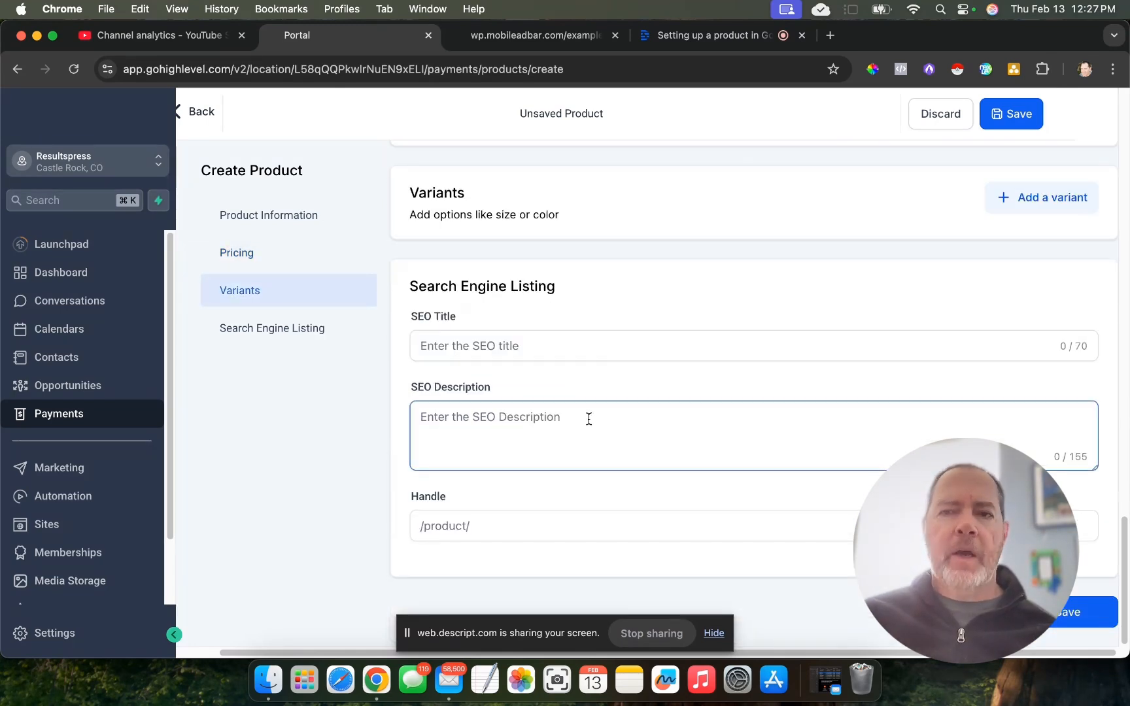
click(571, 354)
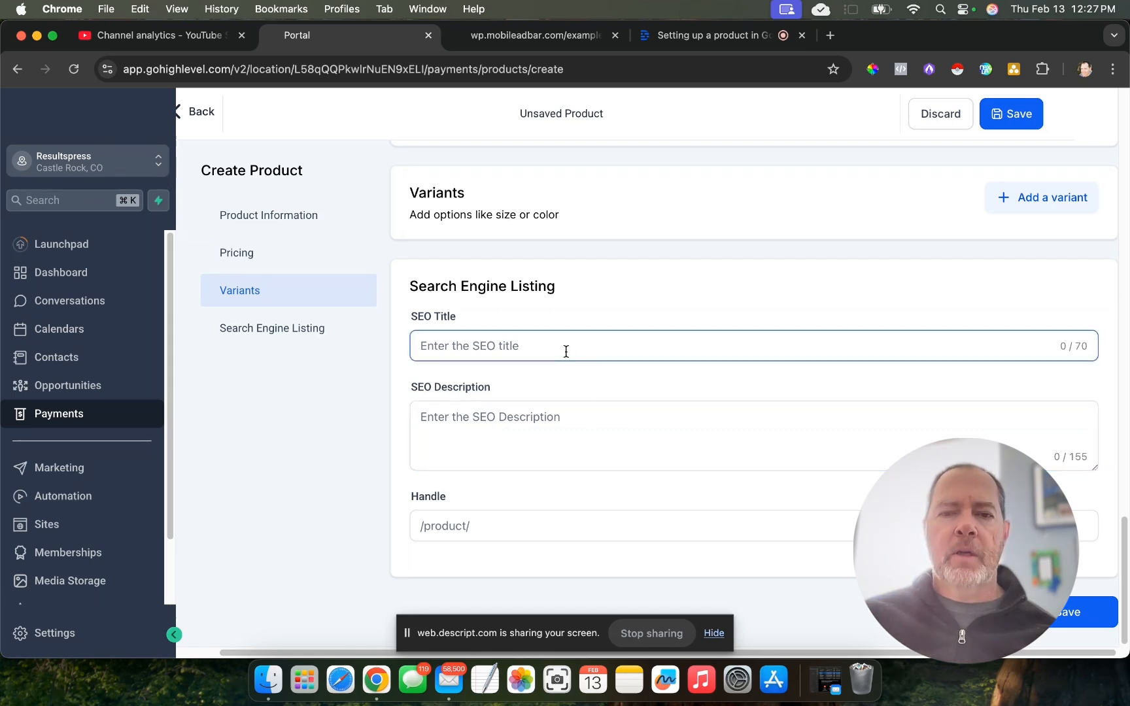
click(457, 521)
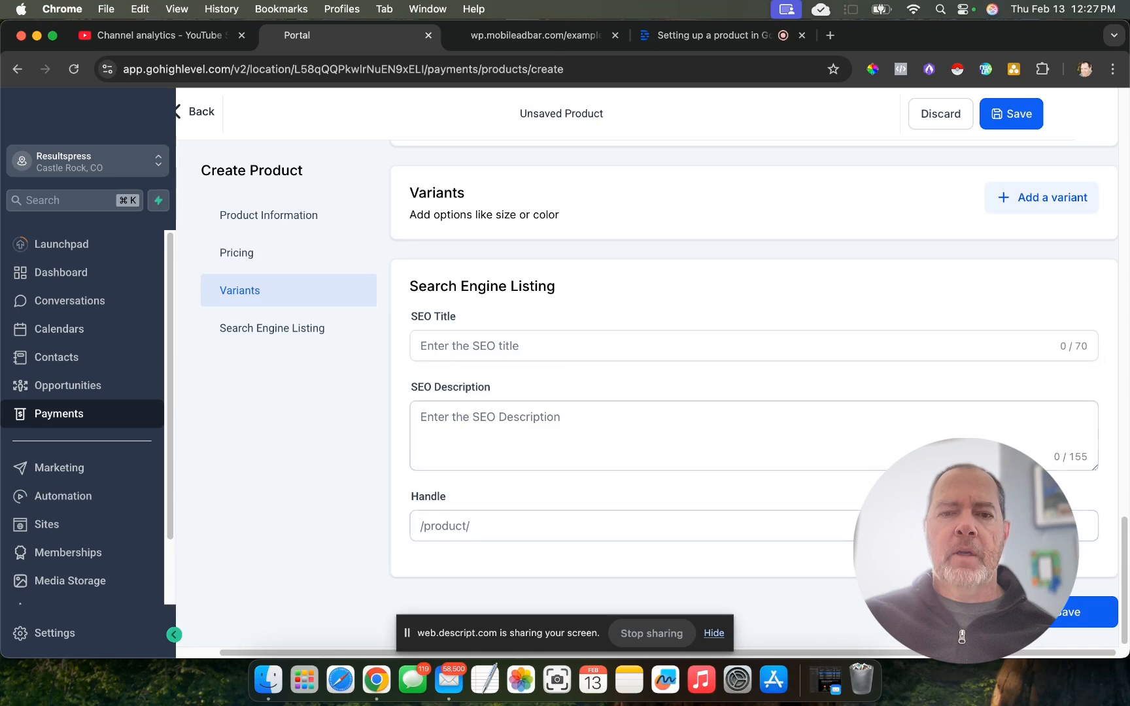
- Save the new Example product and return to the products list
click(1070, 609)
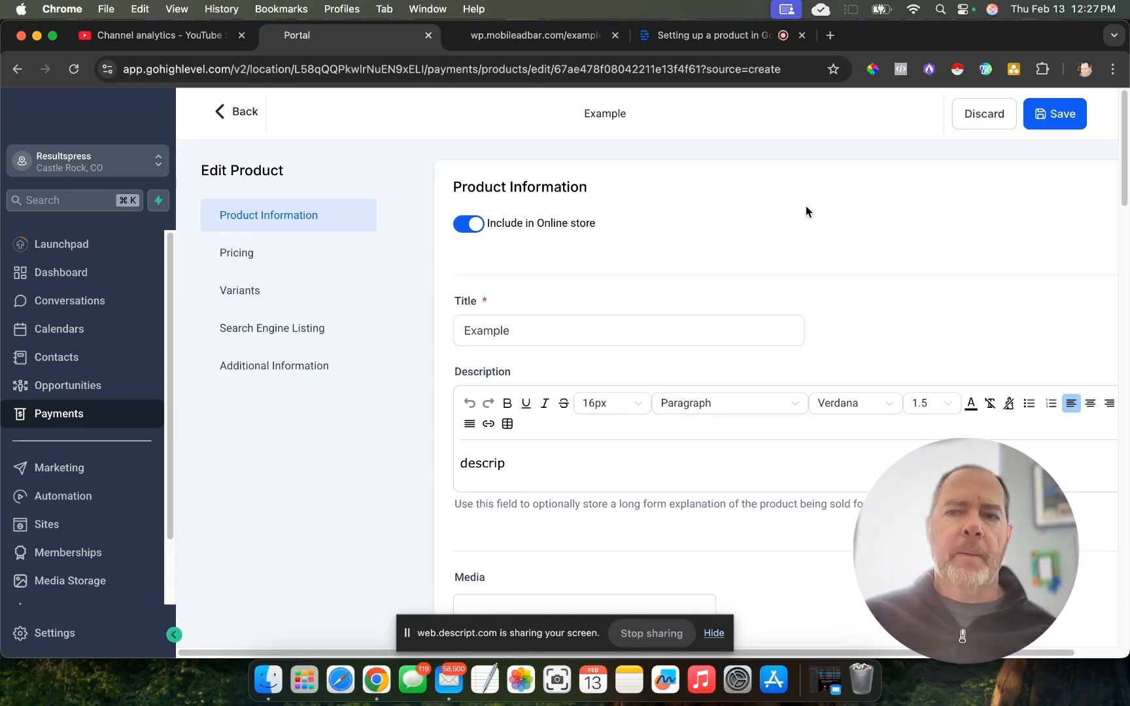
click(1047, 114)
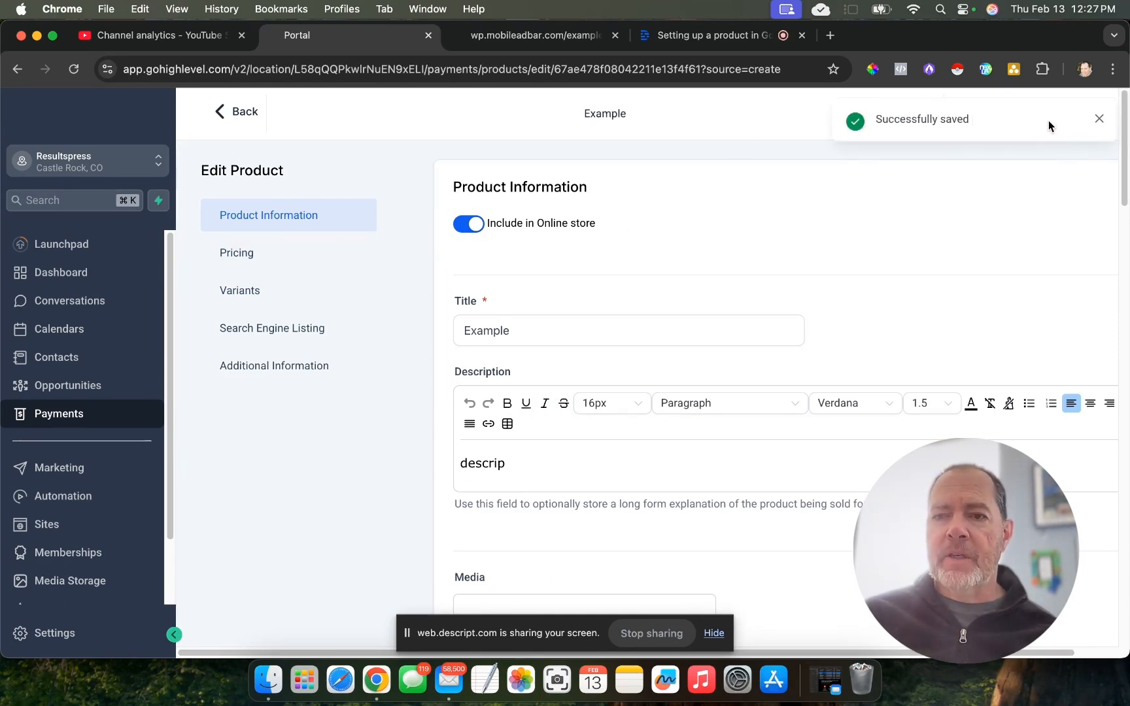
click(221, 113)
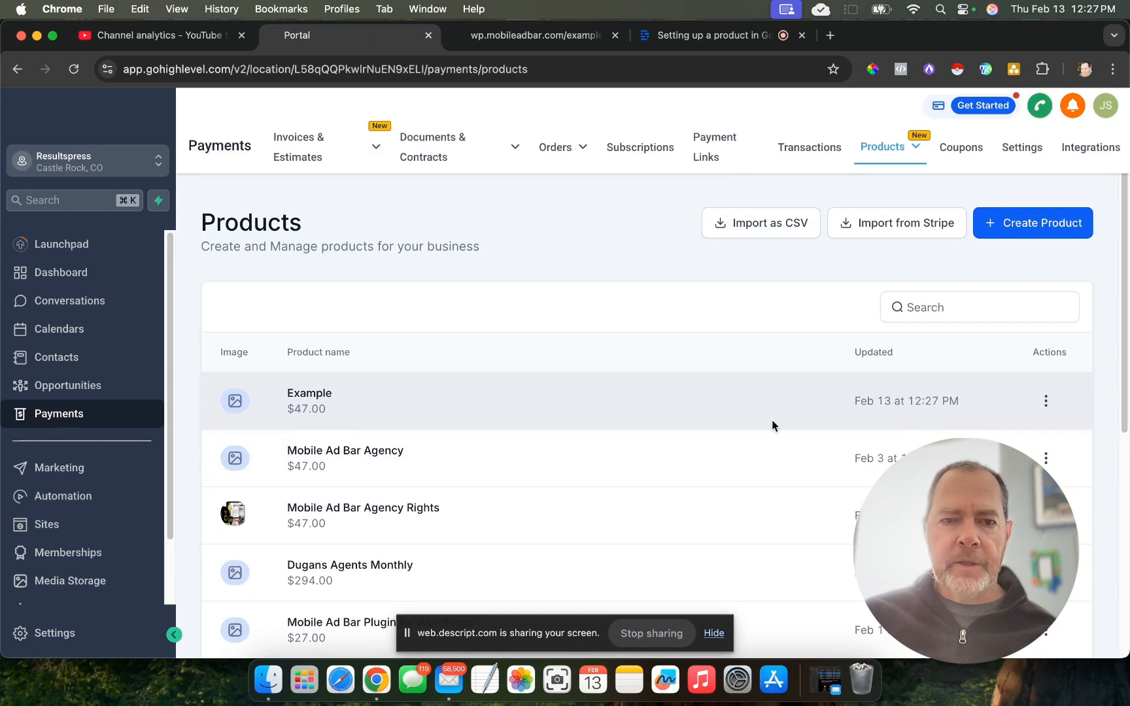
- Open the Mobile Ad Bar Checkout funnel in the 01.Mobile Ad Bar folder and view the products attached to its checkout ii step
click(43, 526)
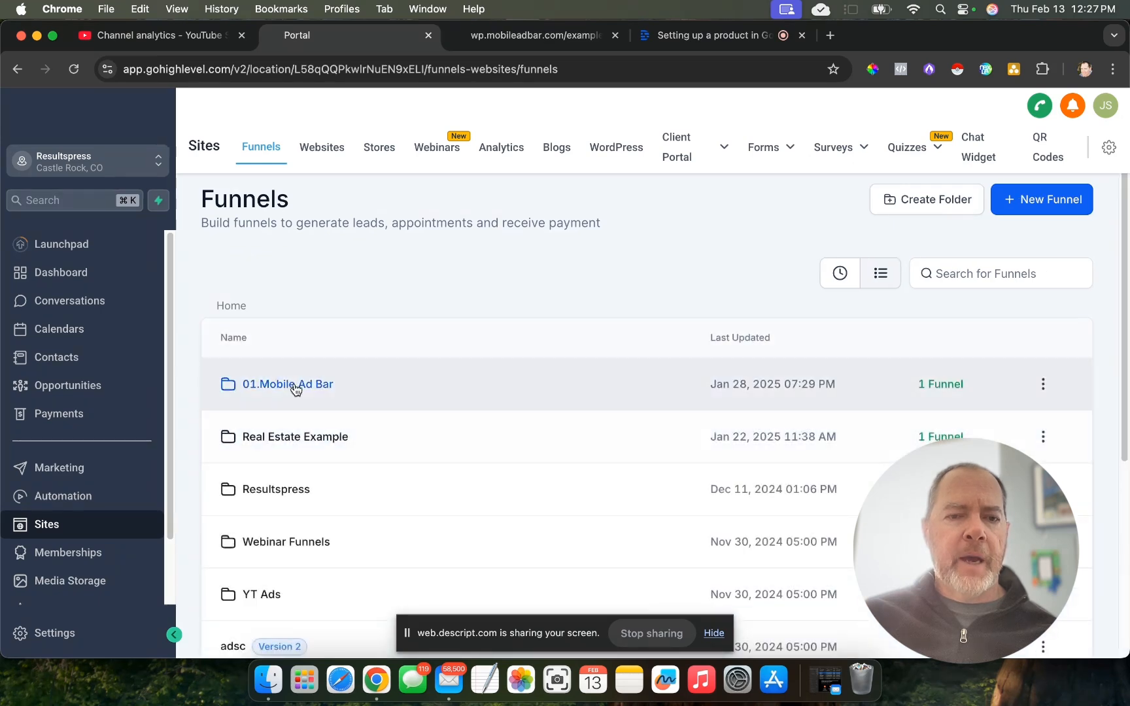
click(295, 384)
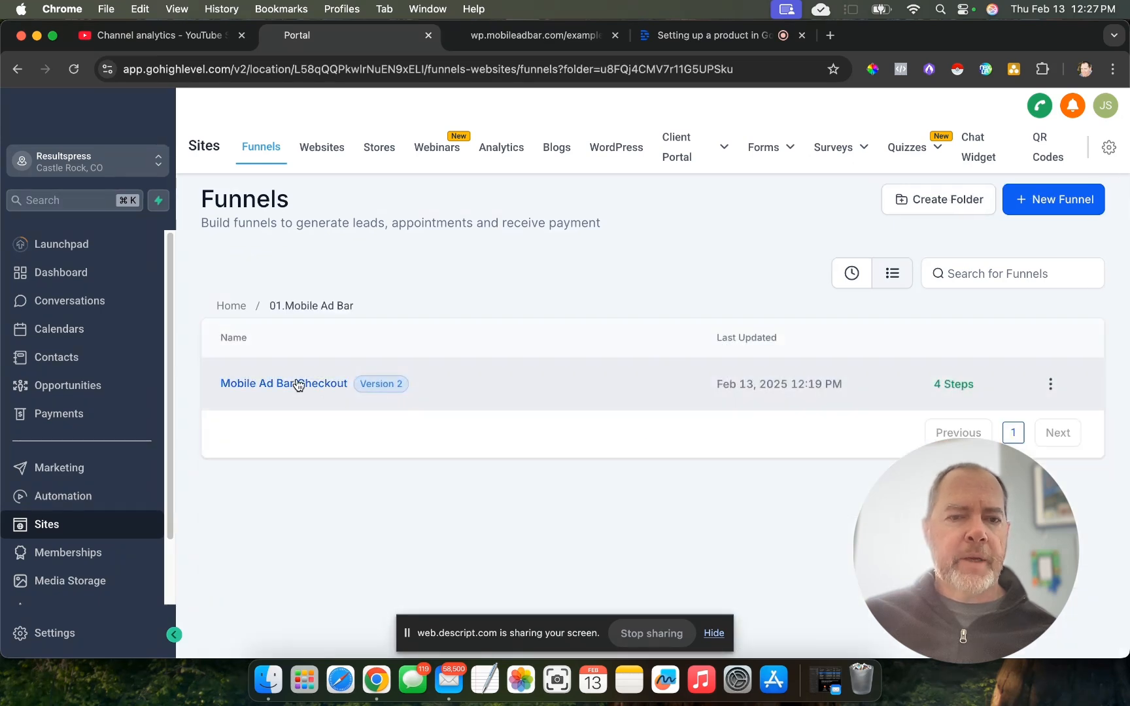
click(297, 386)
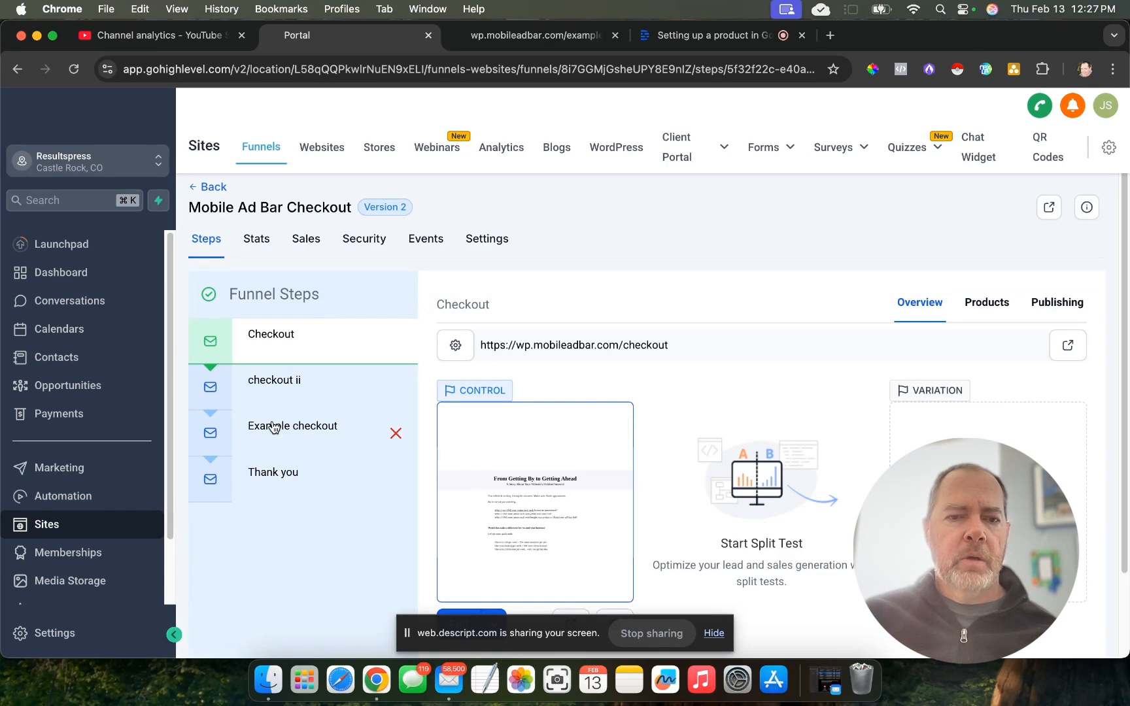
click(291, 383)
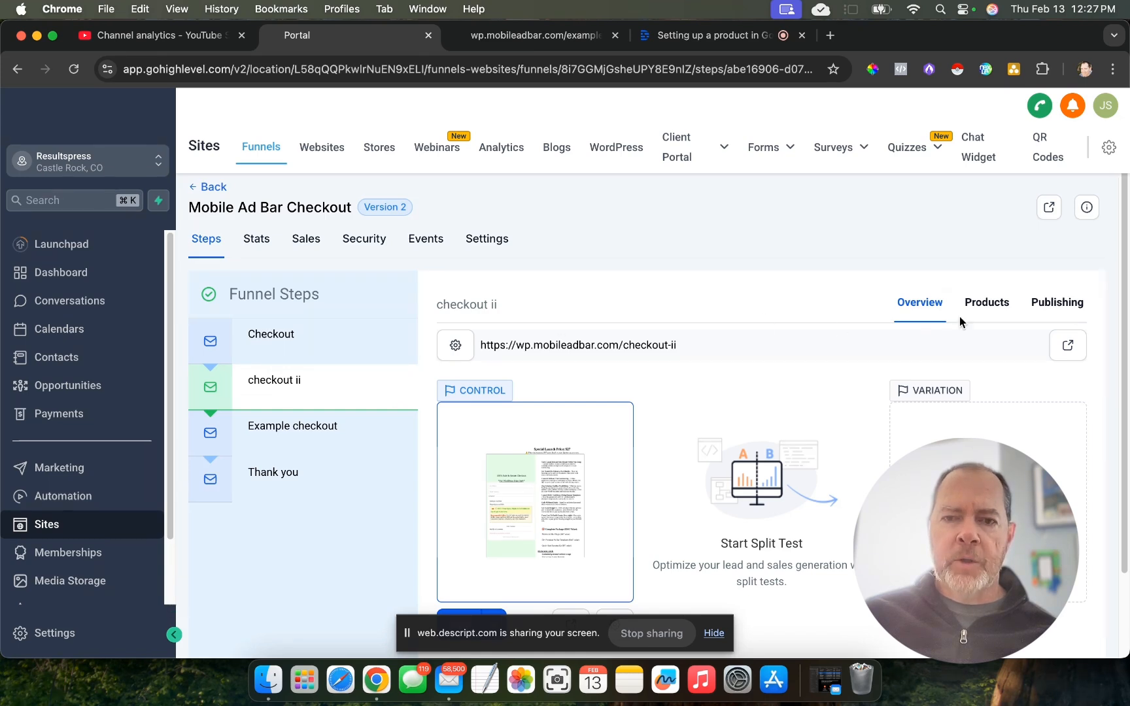
click(996, 310)
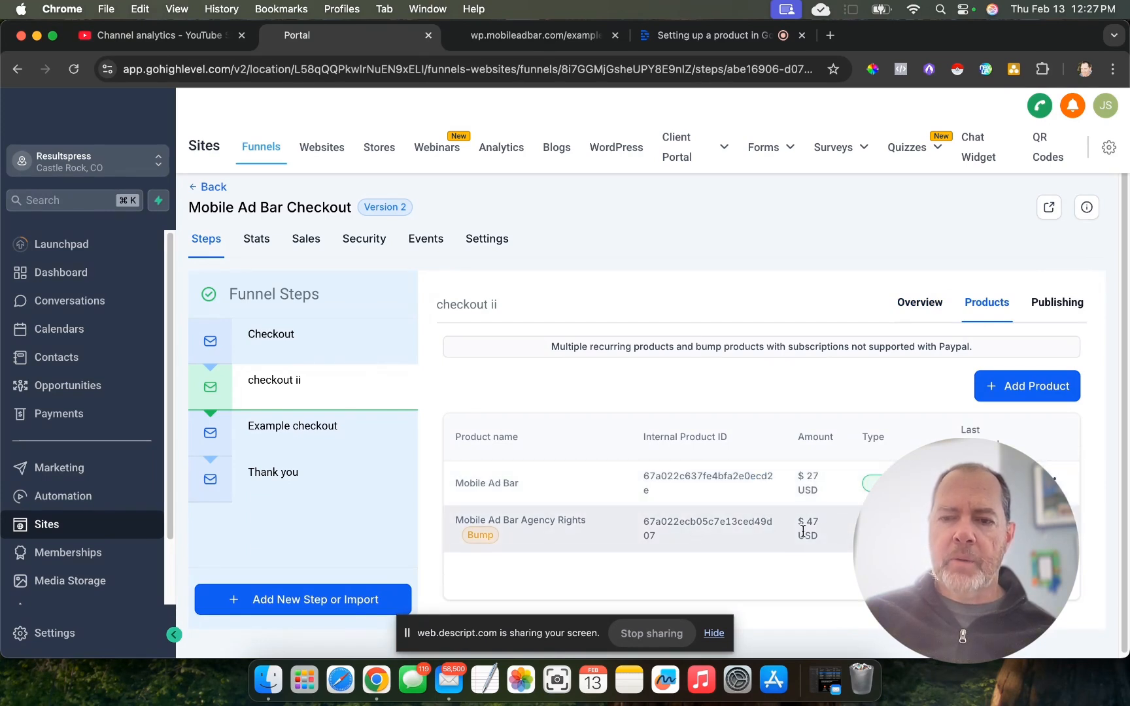
- Start adding a product to the Example checkout step, choosing the Example product with the price "Example @ 47"
click(292, 426)
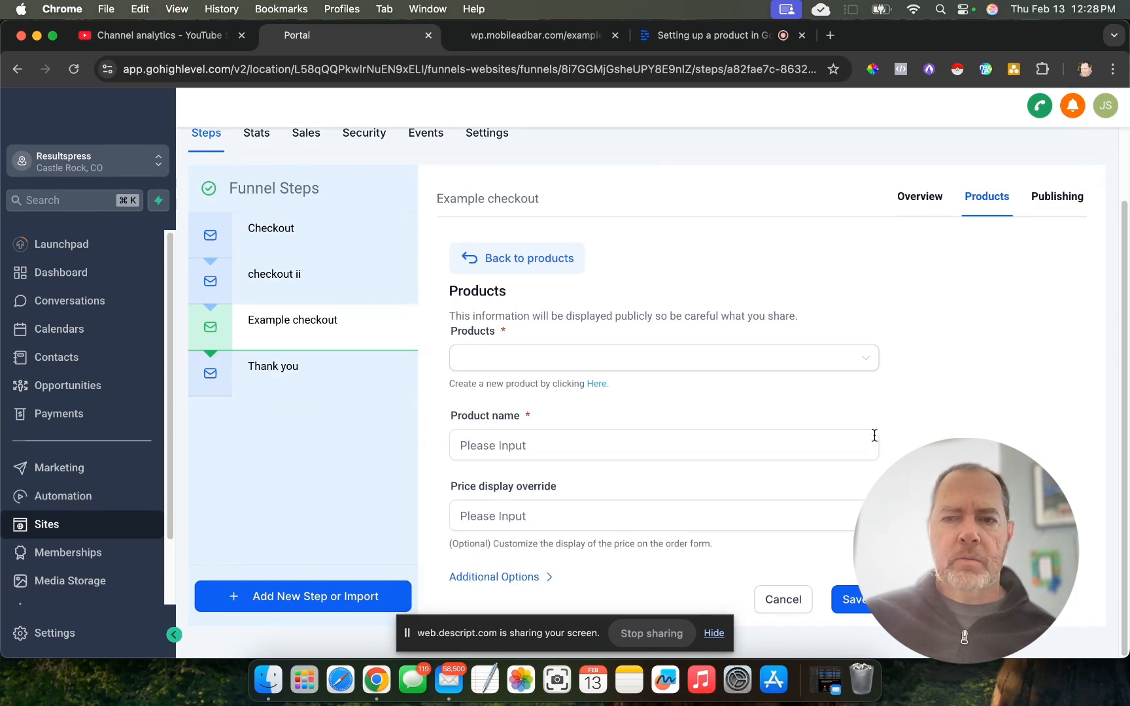
click(736, 360)
click(579, 394)
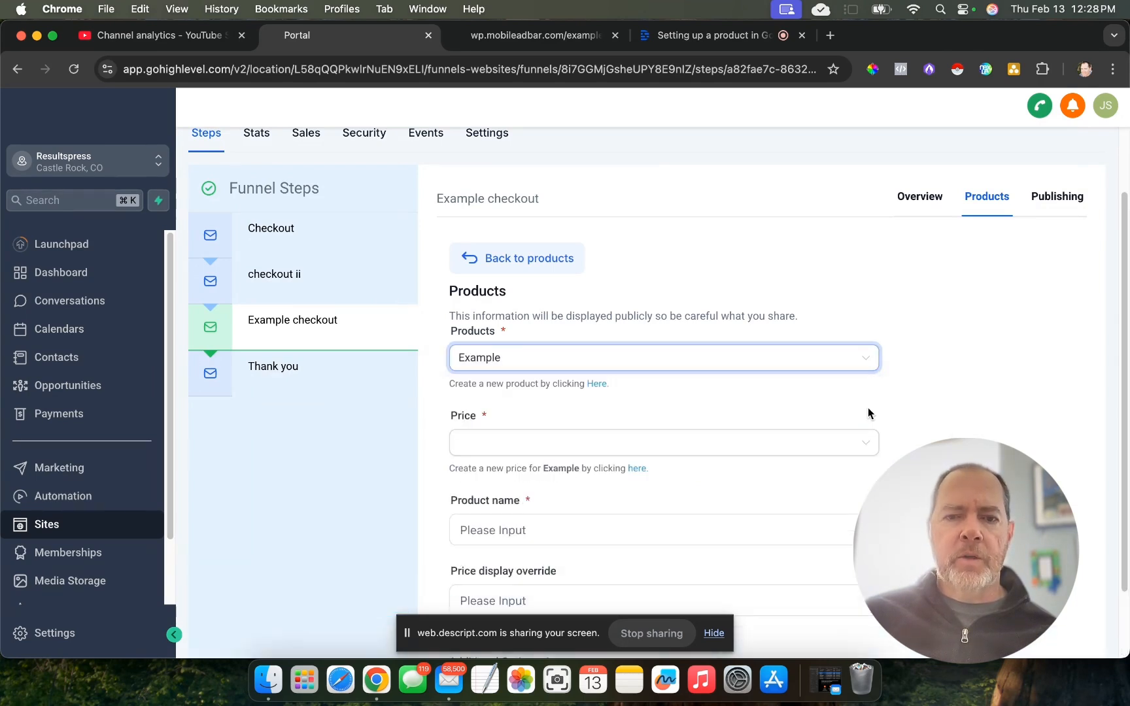
click(569, 443)
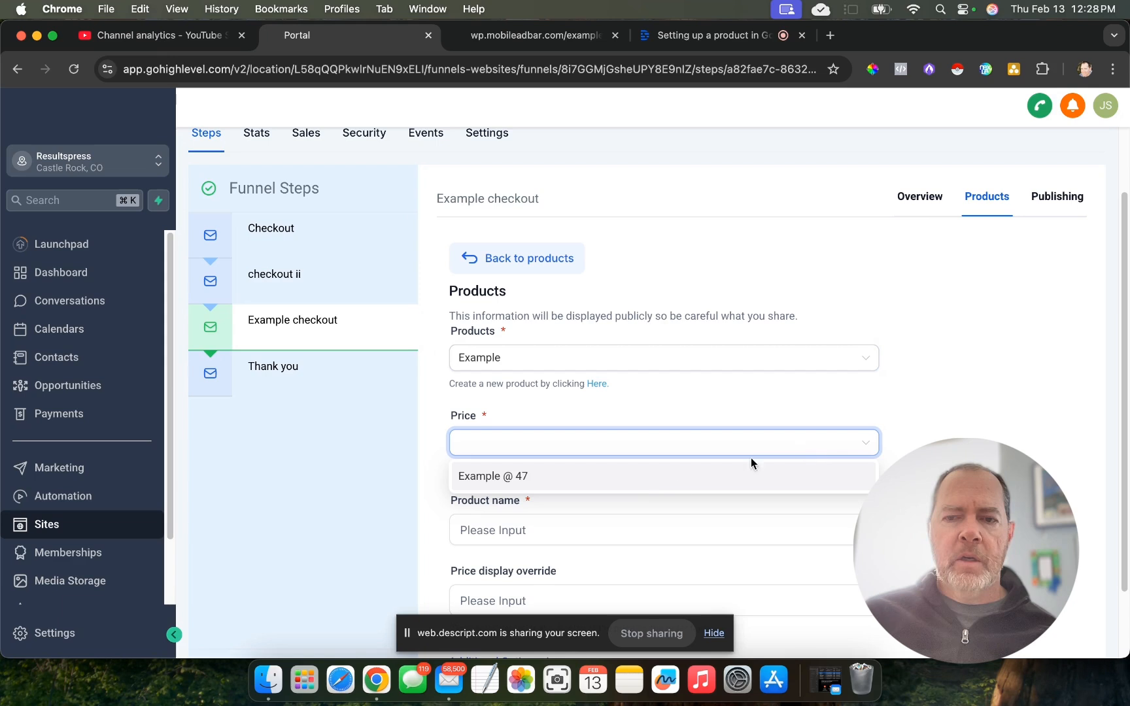
click(616, 478)
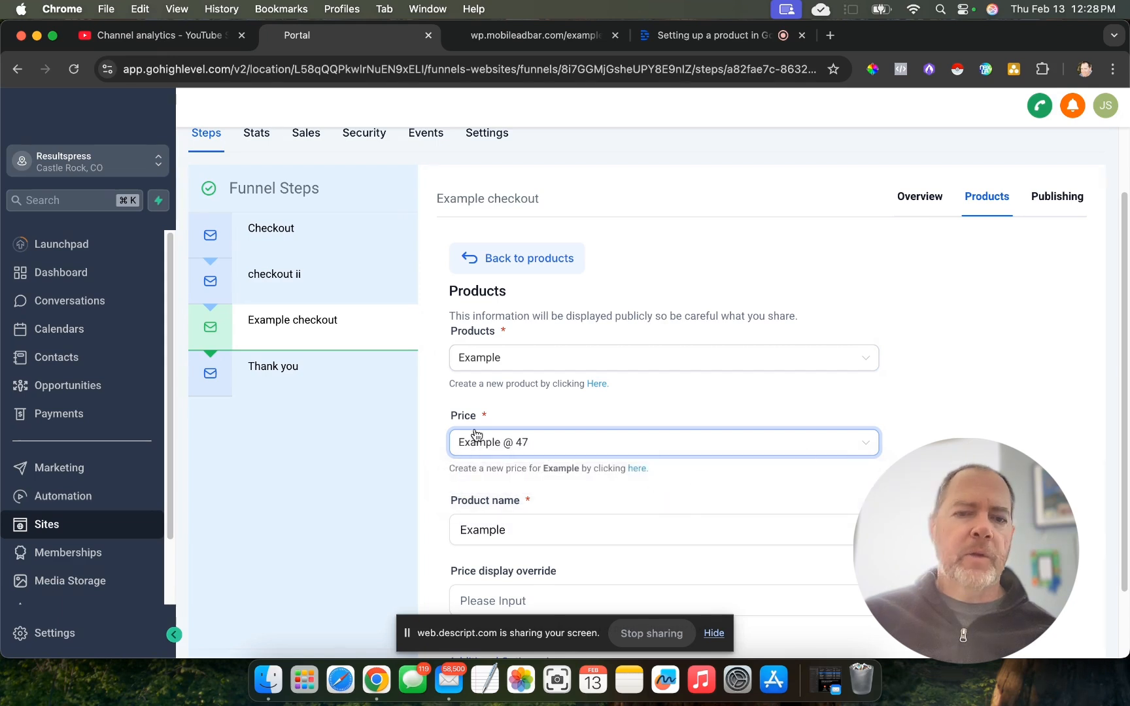
- Set the product's price display override to 97 and expand its additional options for main and bump products
scroll(912, 445, down, 2)
scroll(912, 445, down, 1)
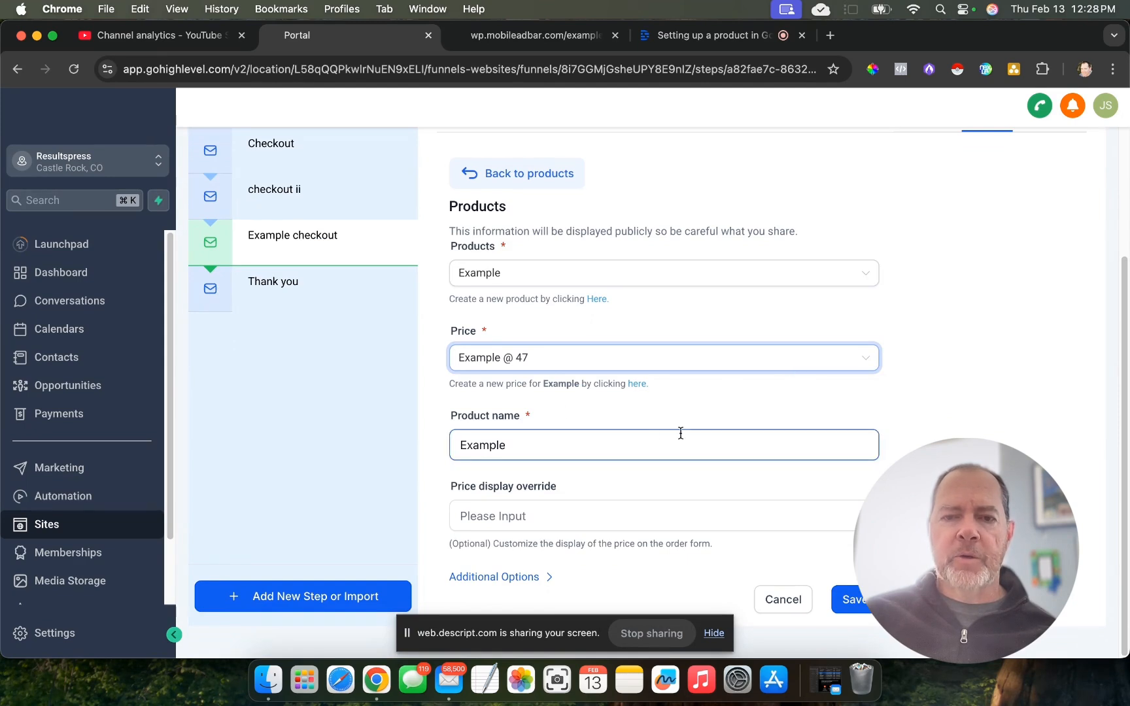
click(520, 517)
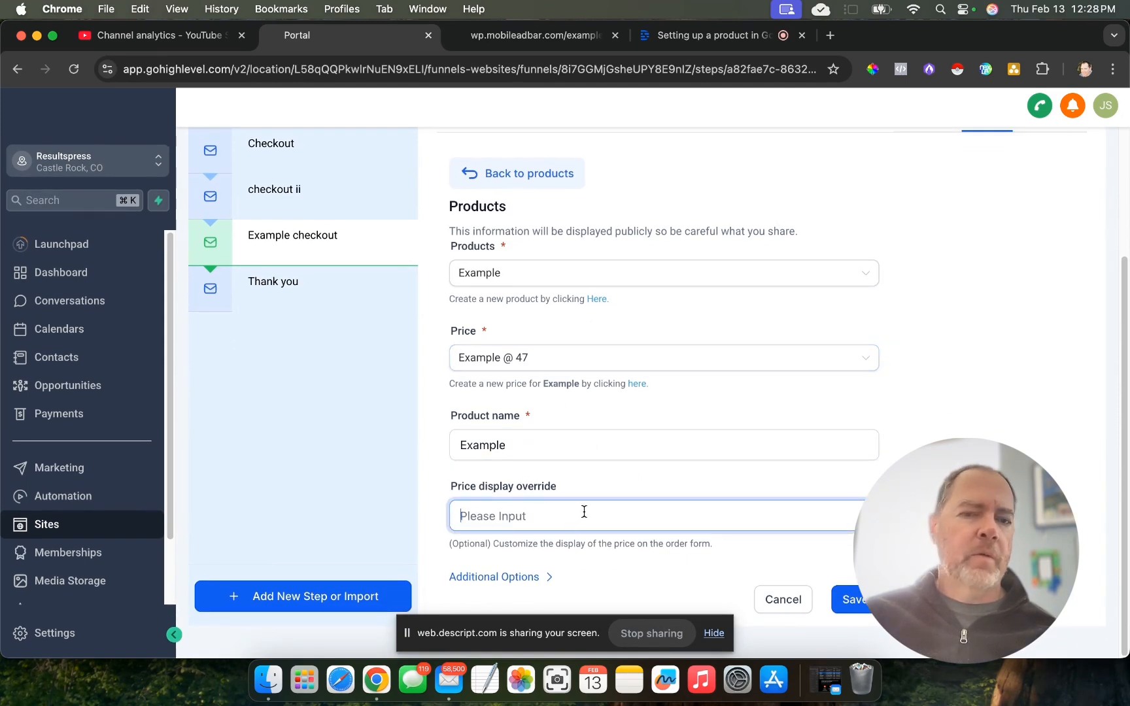
text(97)
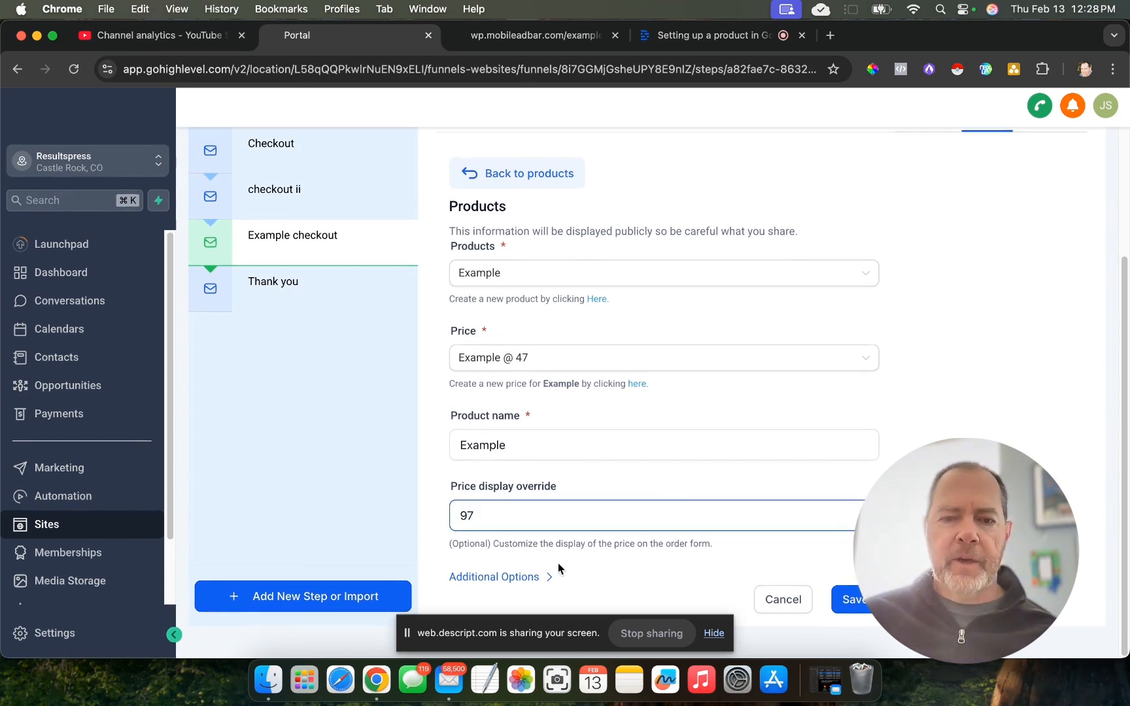
click(497, 577)
scroll(763, 399, down, 5)
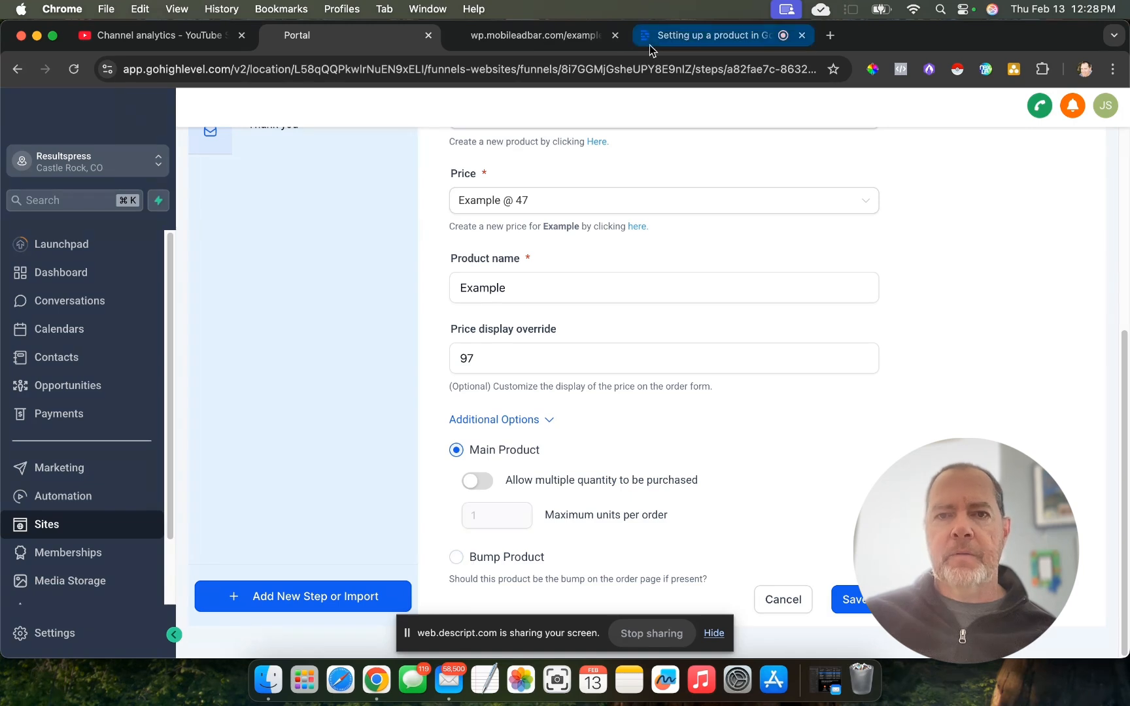
- Load the live checkout-ii page in place of the example checkout page and examine its main product and recommended add-on offer
click(509, 36)
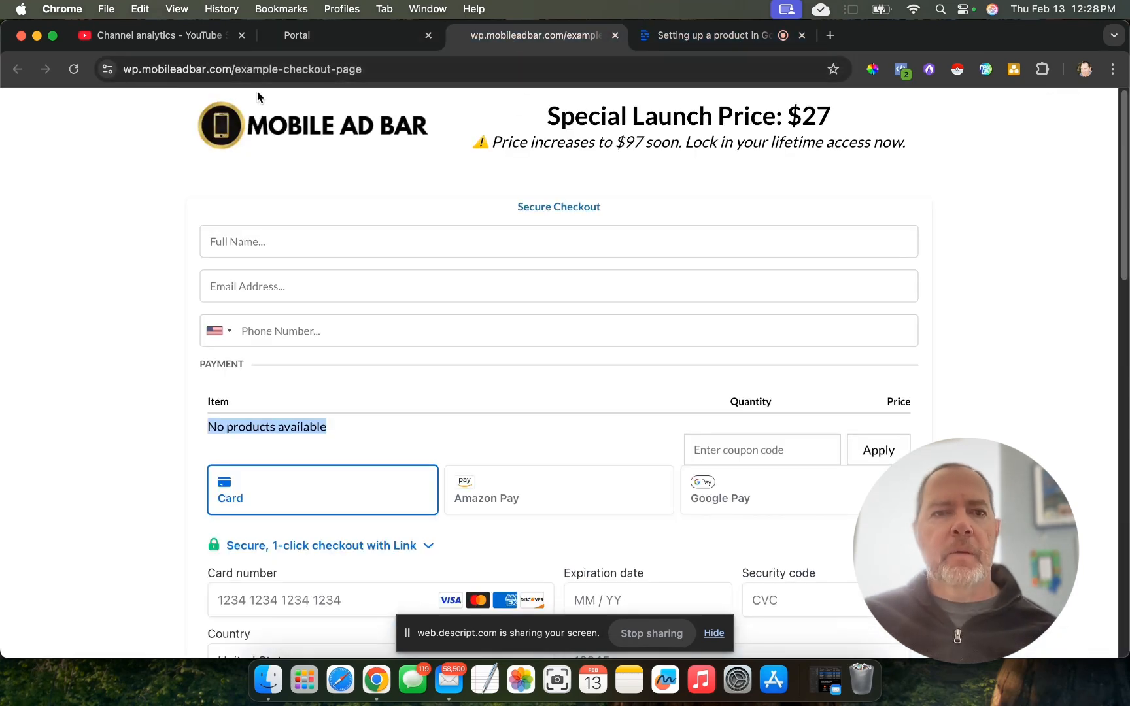
click(377, 70)
drag(401, 69, 275, 71)
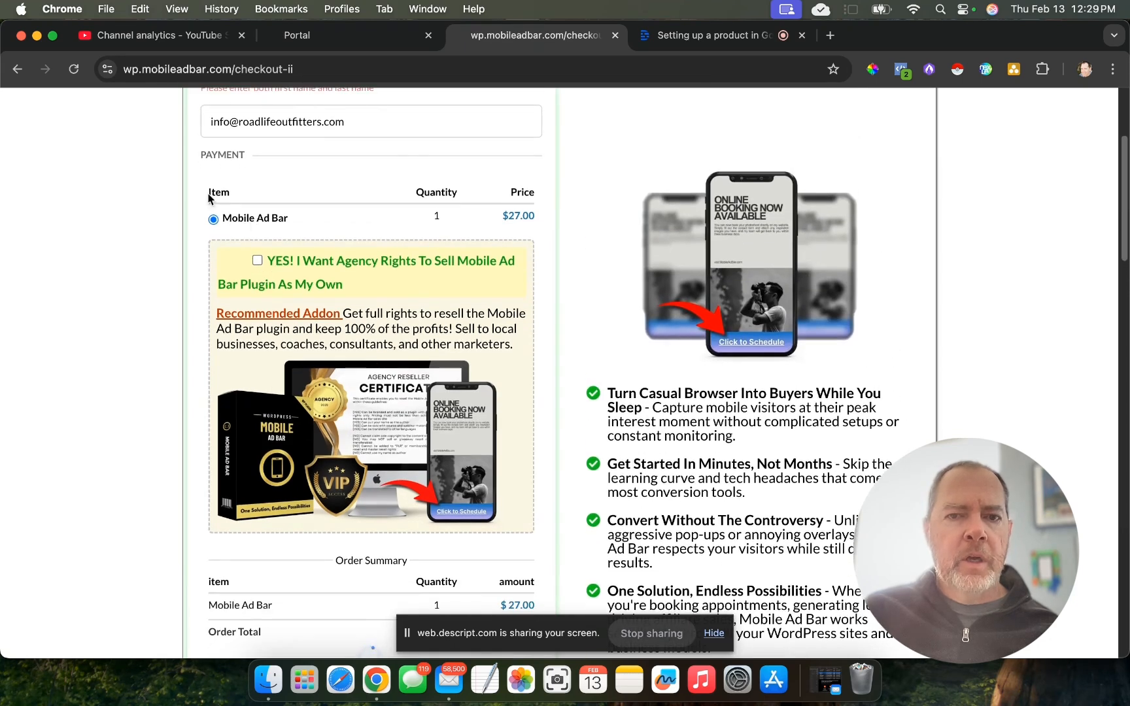
scroll(236, 249, down, 2)
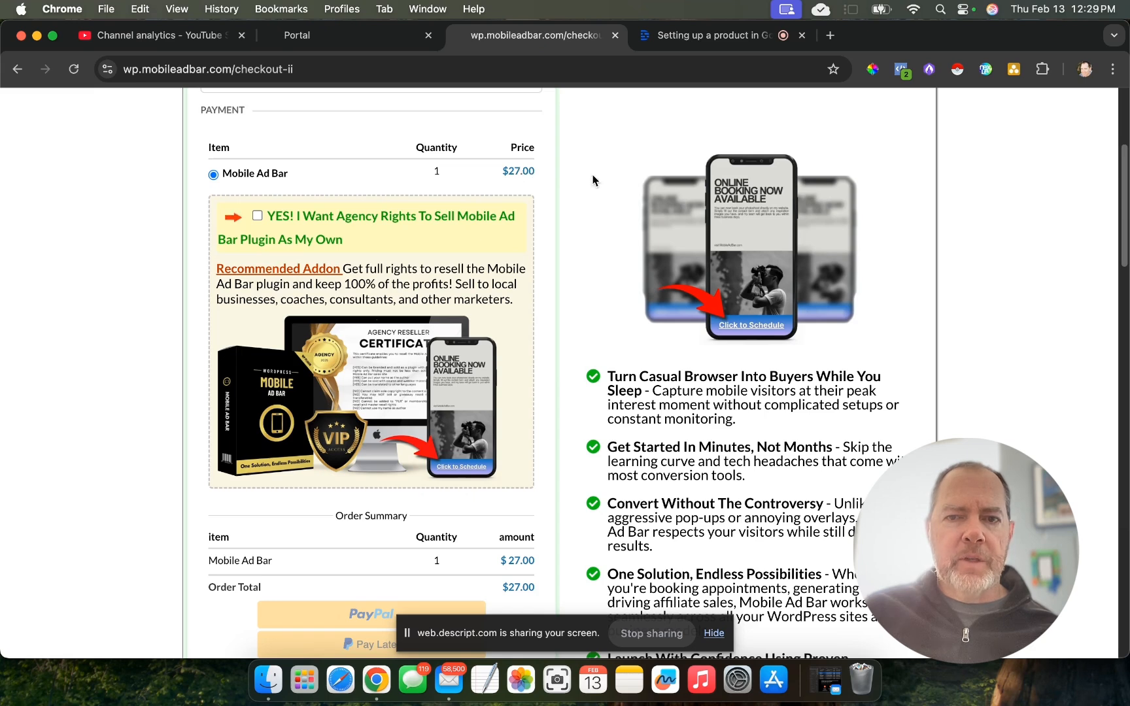
scroll(582, 467, down, 5)
scroll(582, 465, up, 5)
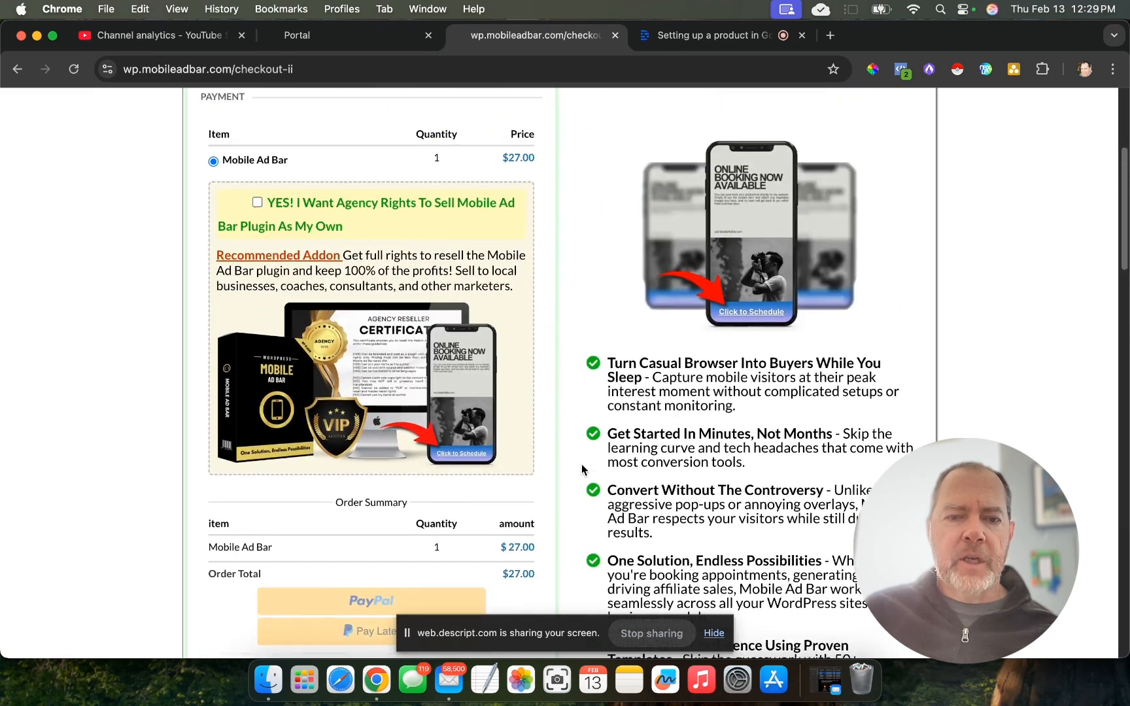
- Include the agency rights order bump on the checkout-ii page and check its effect on the order summary and total
click(257, 234)
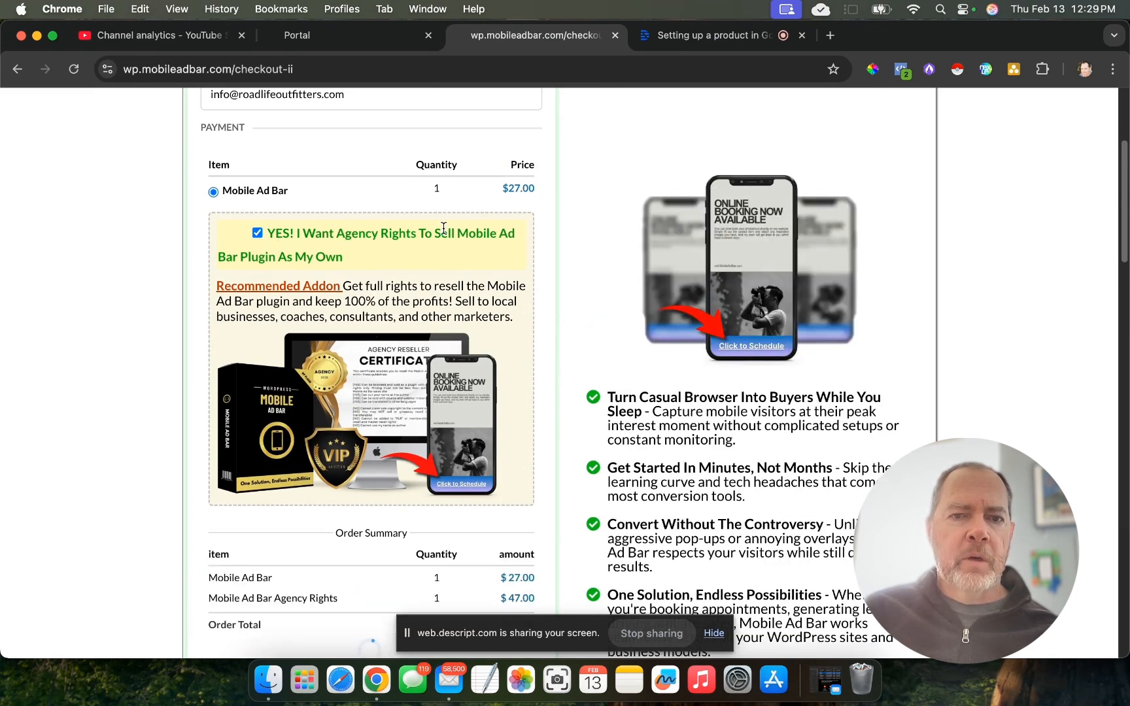
drag(337, 233, 453, 233)
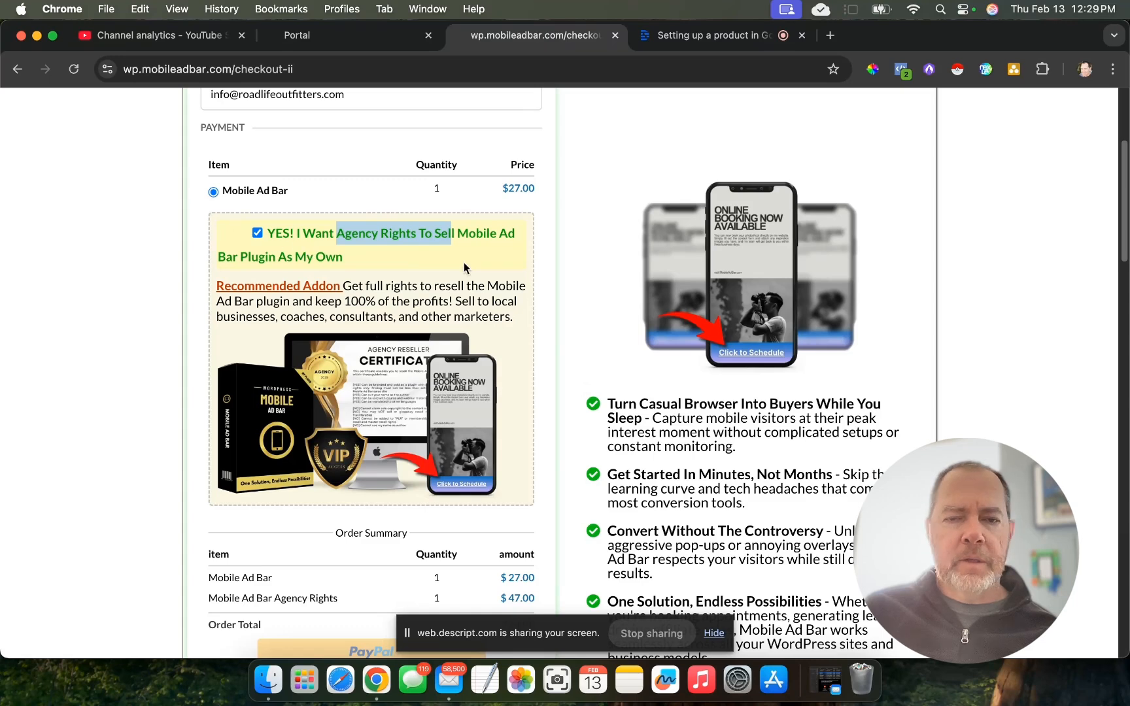
scroll(500, 452, down, 3)
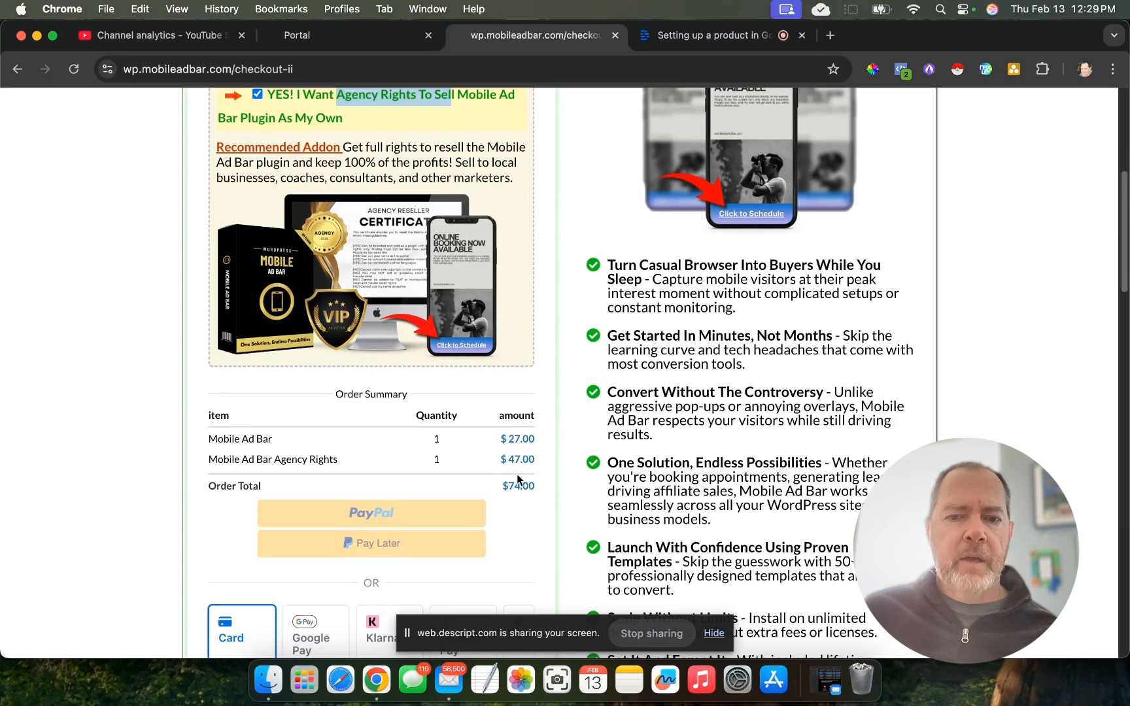
drag(535, 459, 509, 460)
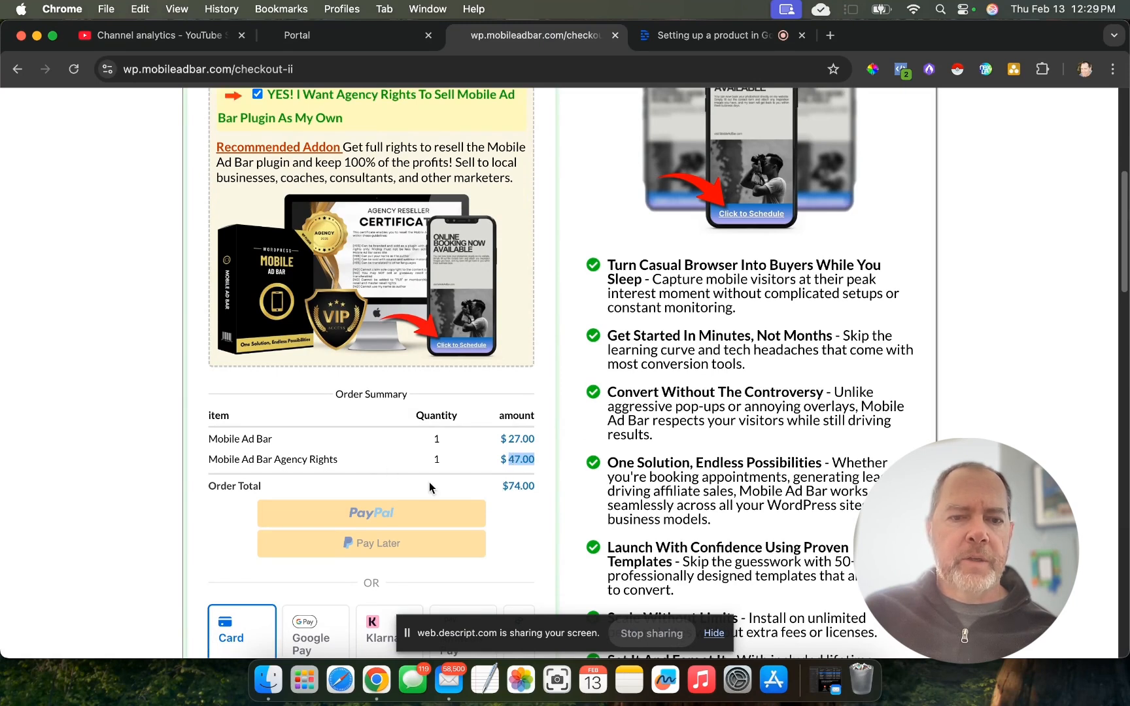
drag(535, 486, 503, 486)
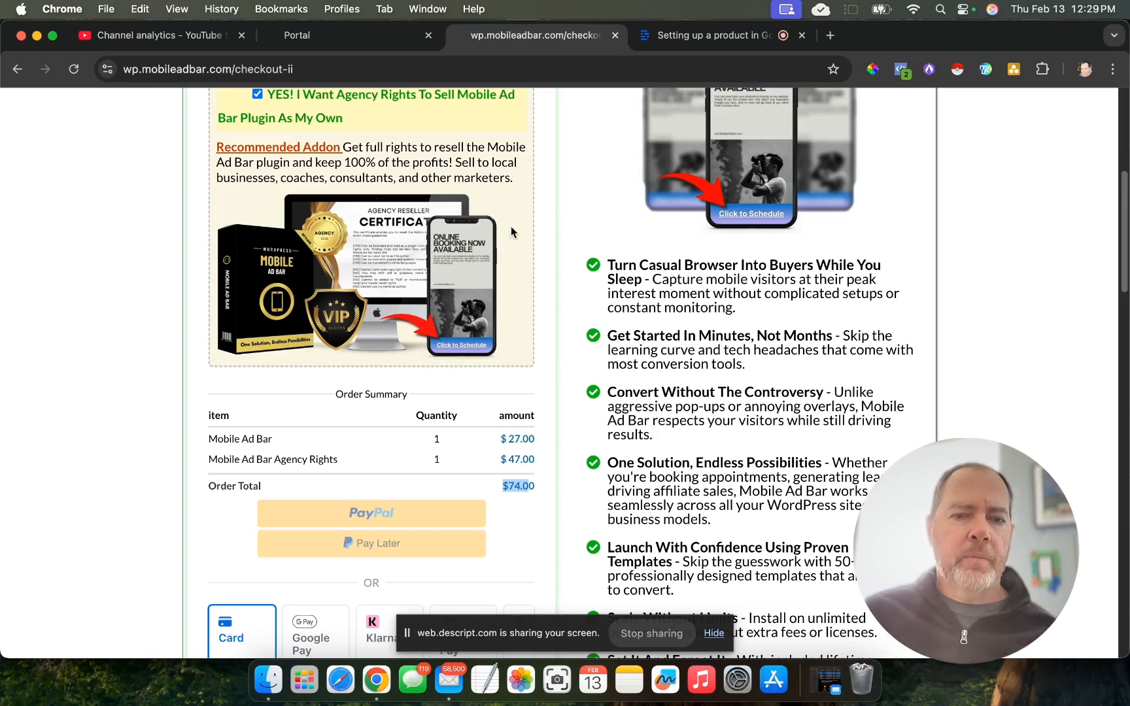
scroll(509, 229, up, 3)
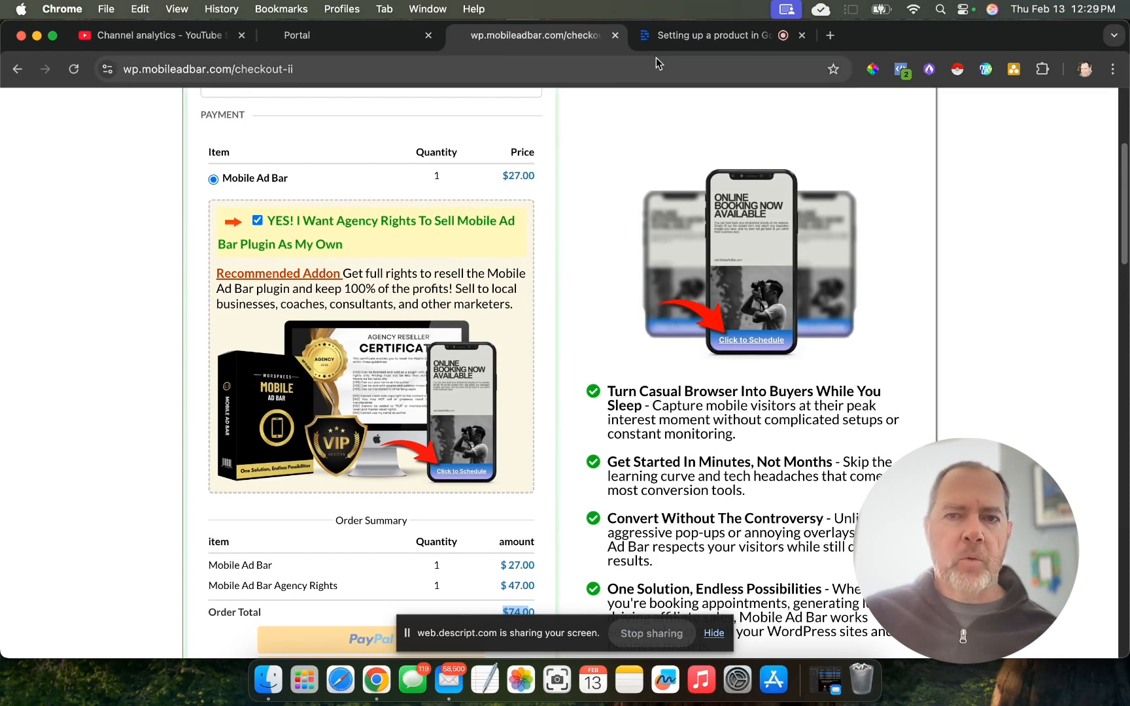
- Return to GoHighLevel and save Example as a main product of the Example checkout step
click(359, 38)
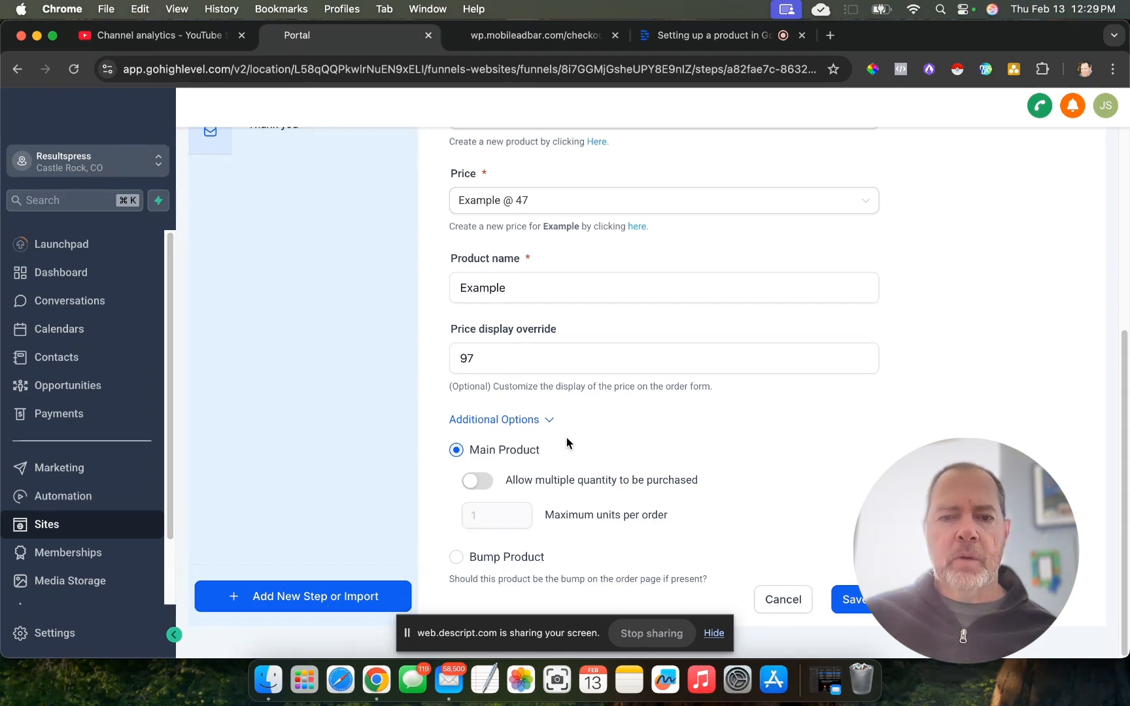
click(854, 600)
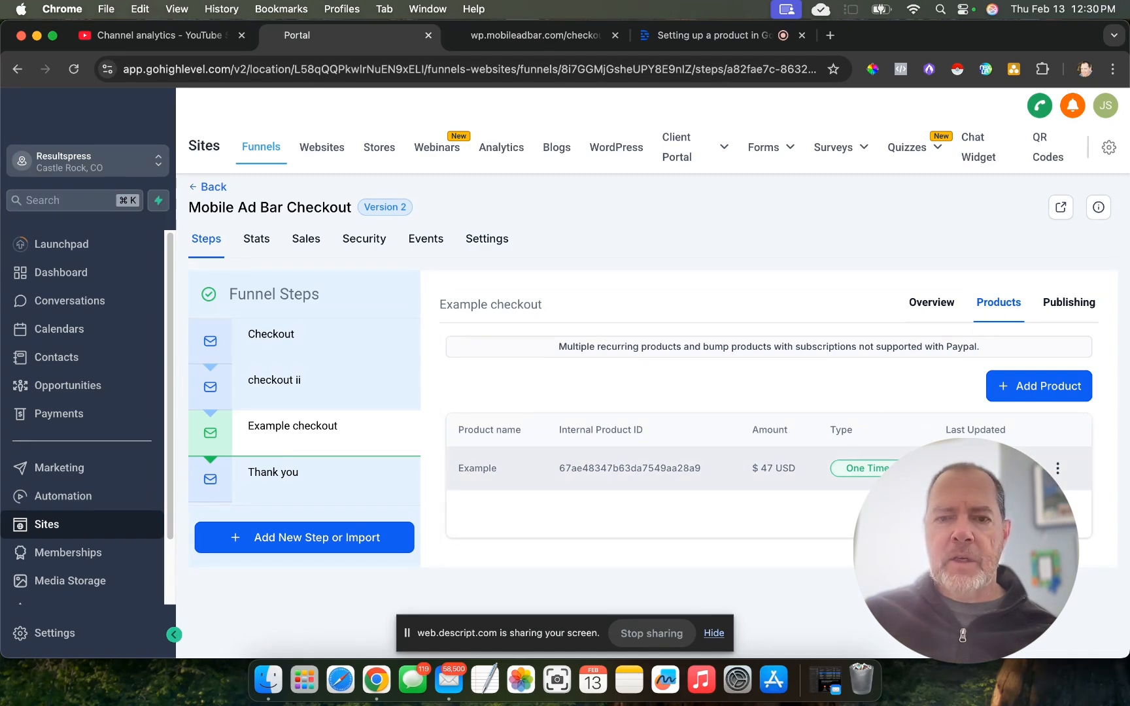
- Go back to the live example-checkout-page, reload it, and check the item listing, order summary and payment options
click(504, 41)
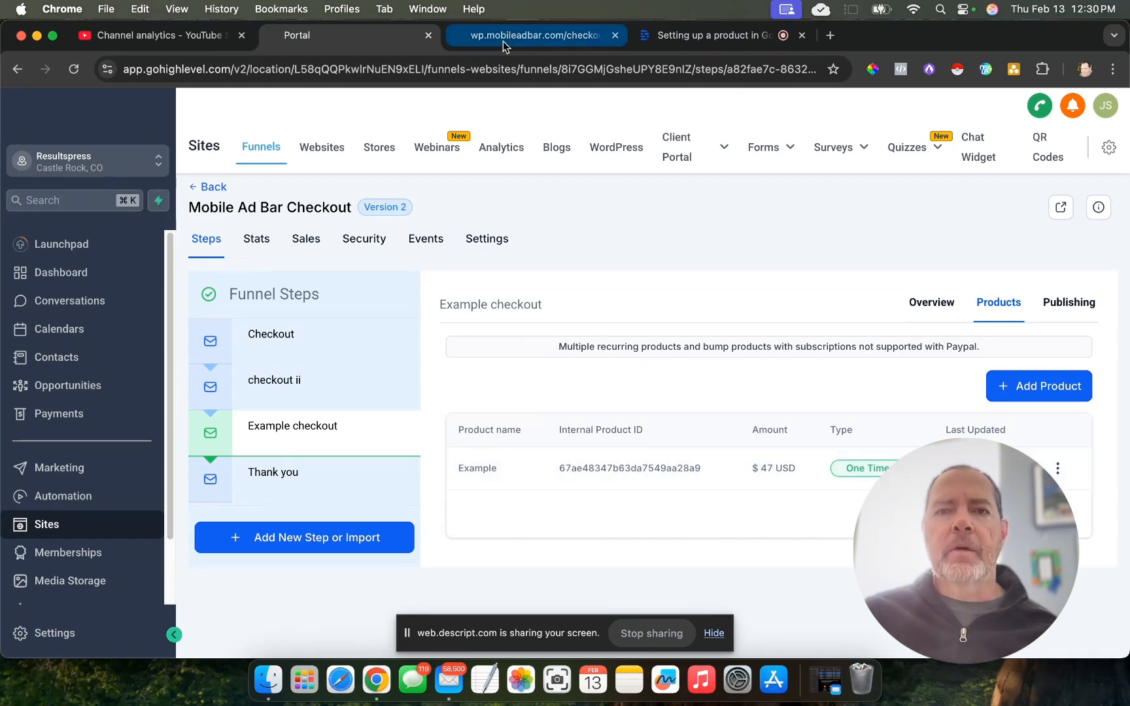
right_click(15, 70)
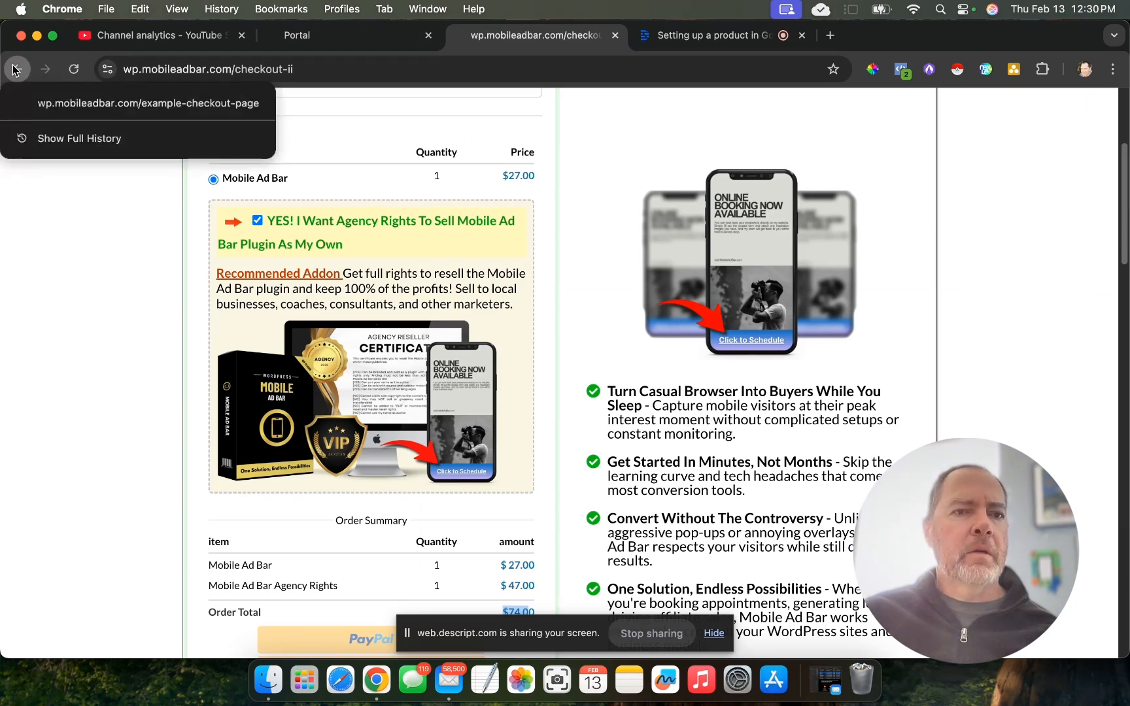
click(91, 103)
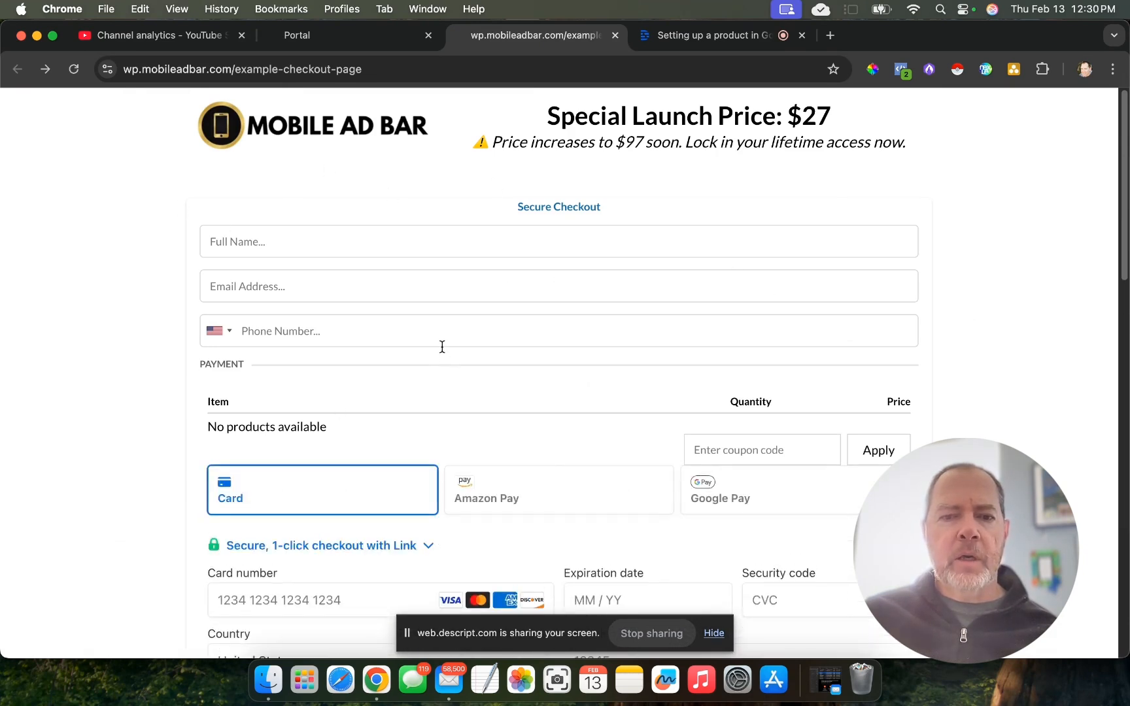
click(75, 75)
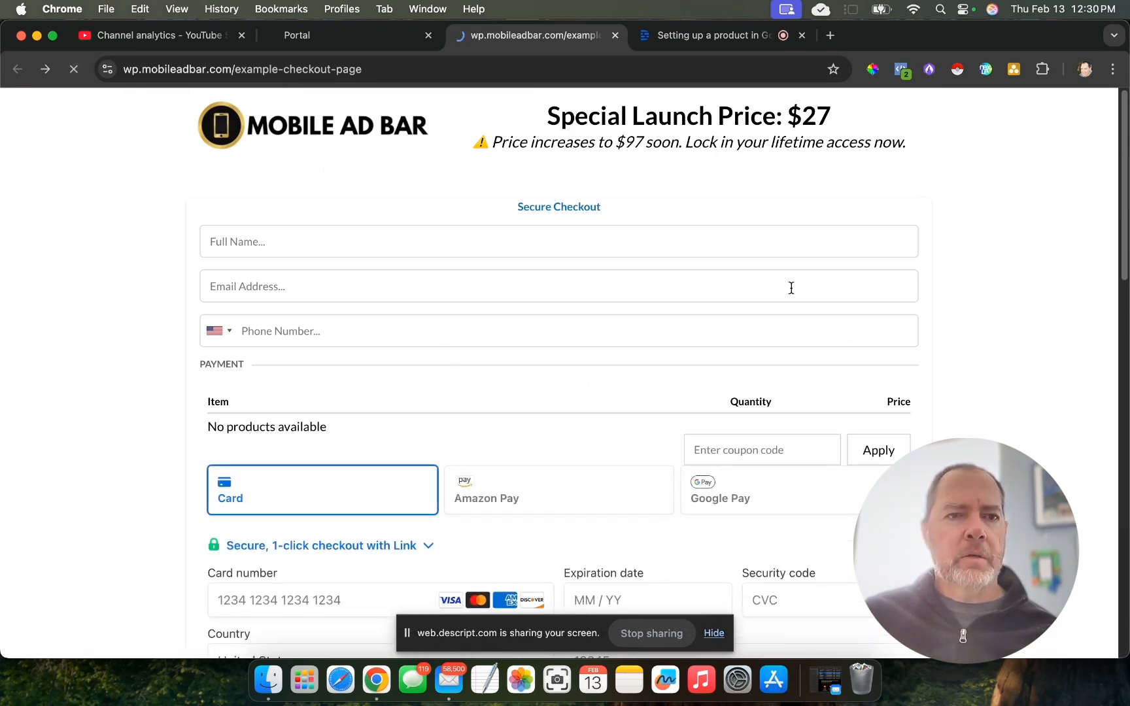
scroll(1022, 321, down, 3)
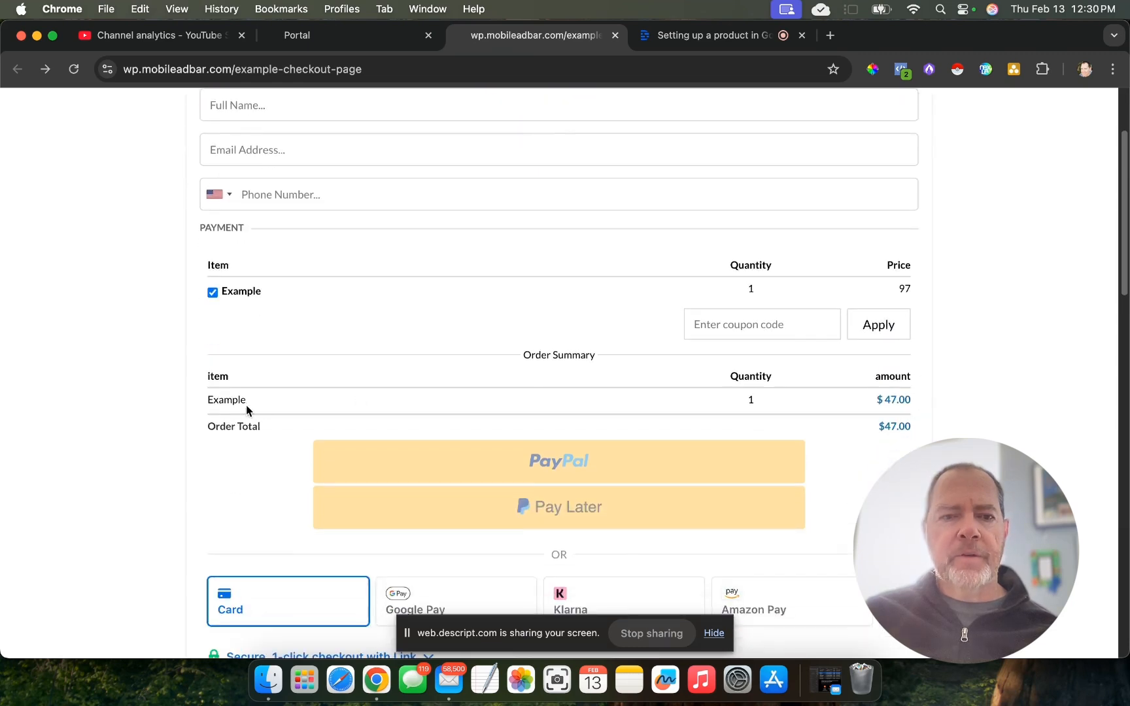
drag(260, 407, 197, 403)
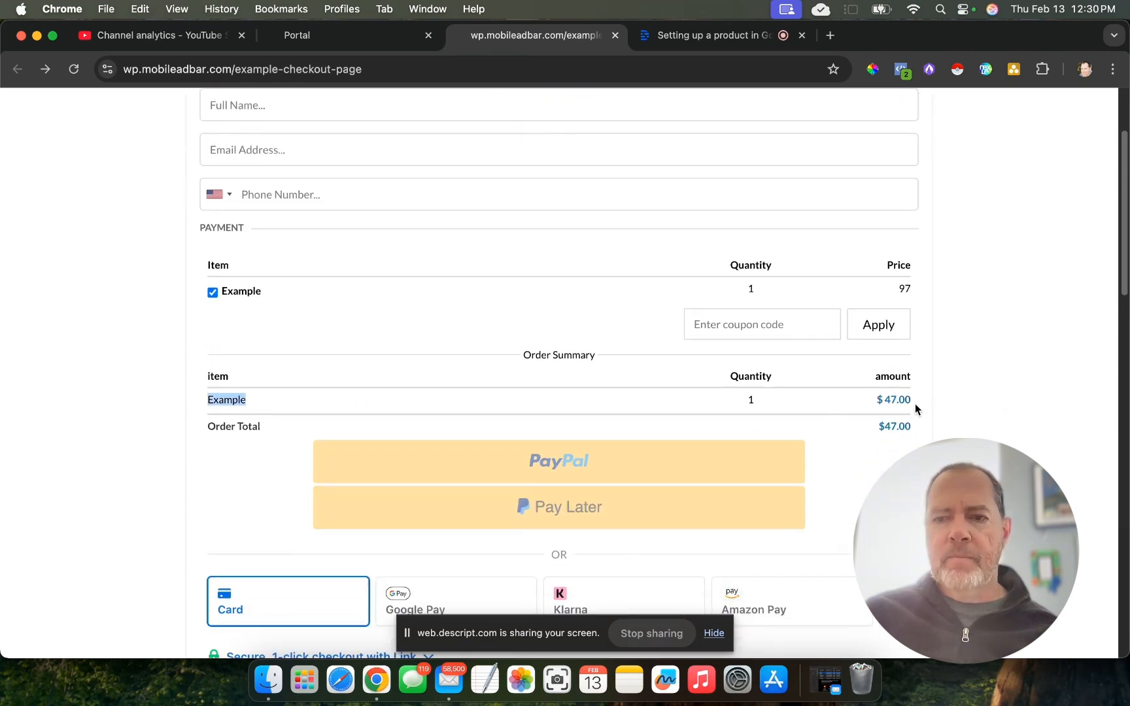
scroll(668, 412, down, 3)
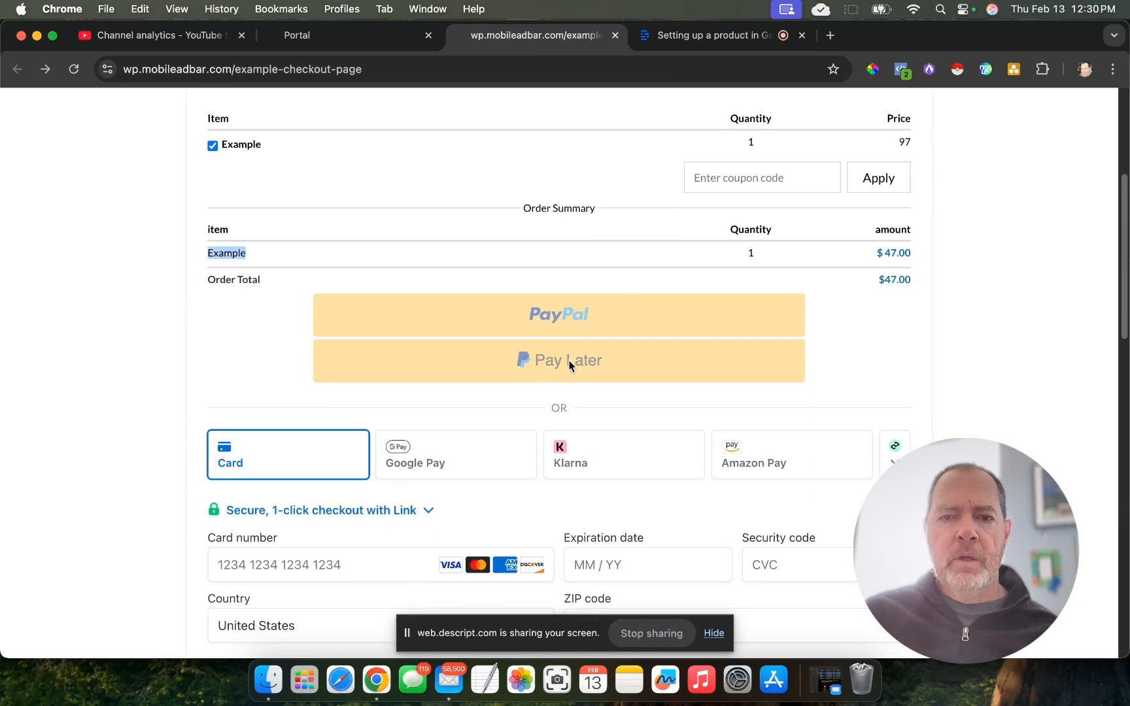
- Examine the payment section of the live example checkout, and return to GoHighLevel to view the funnel's Thank you step
scroll(529, 471, down, 4)
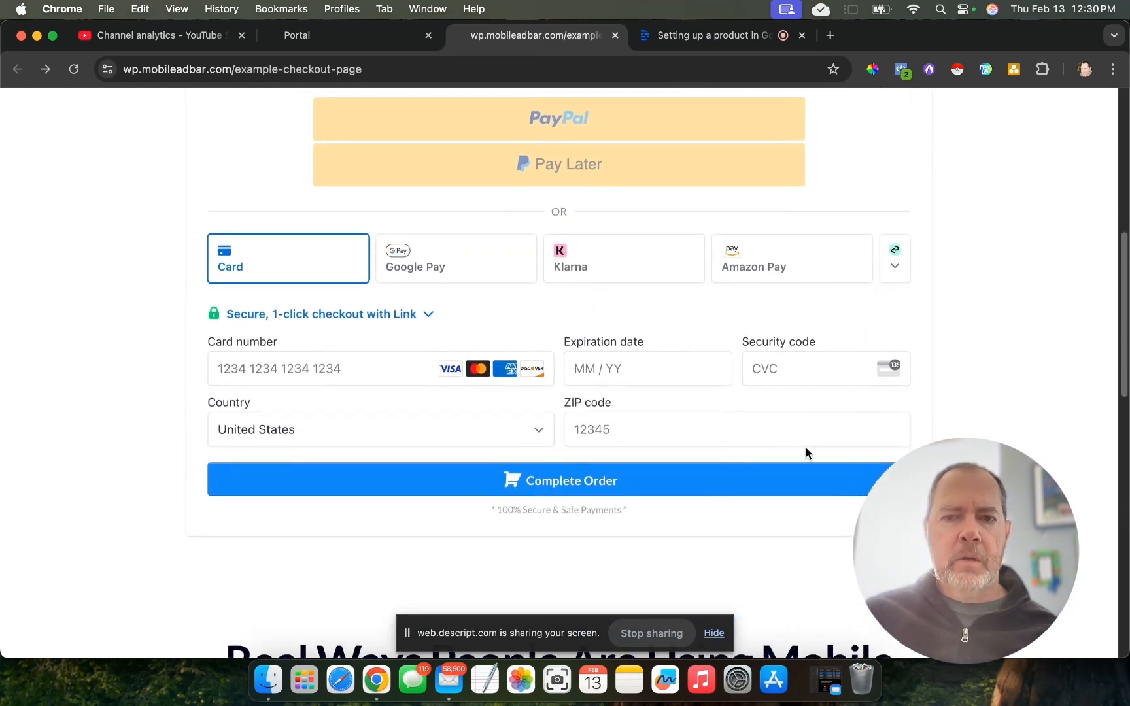
scroll(806, 450, up, 10)
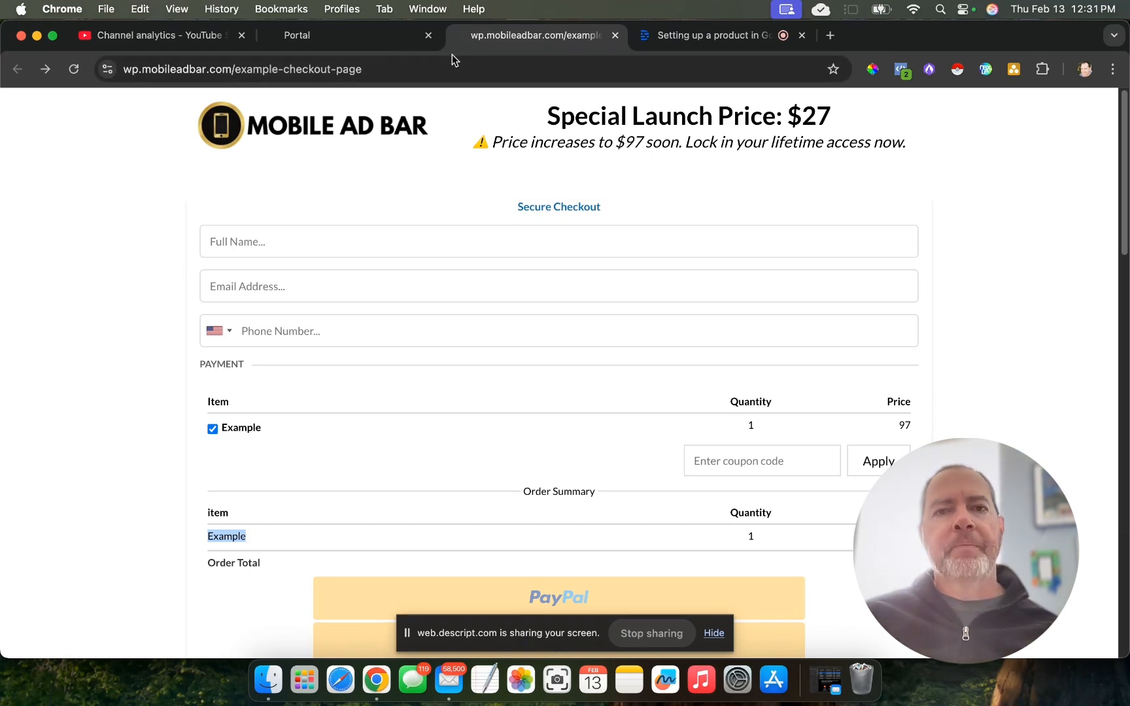
click(362, 35)
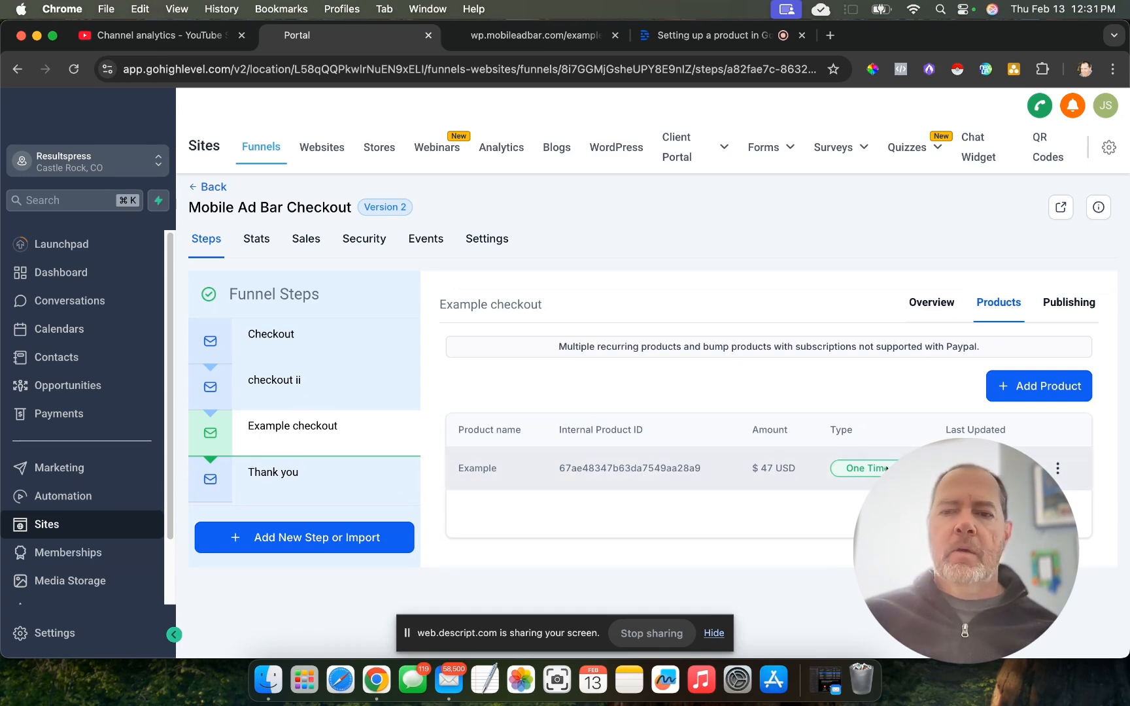
click(274, 482)
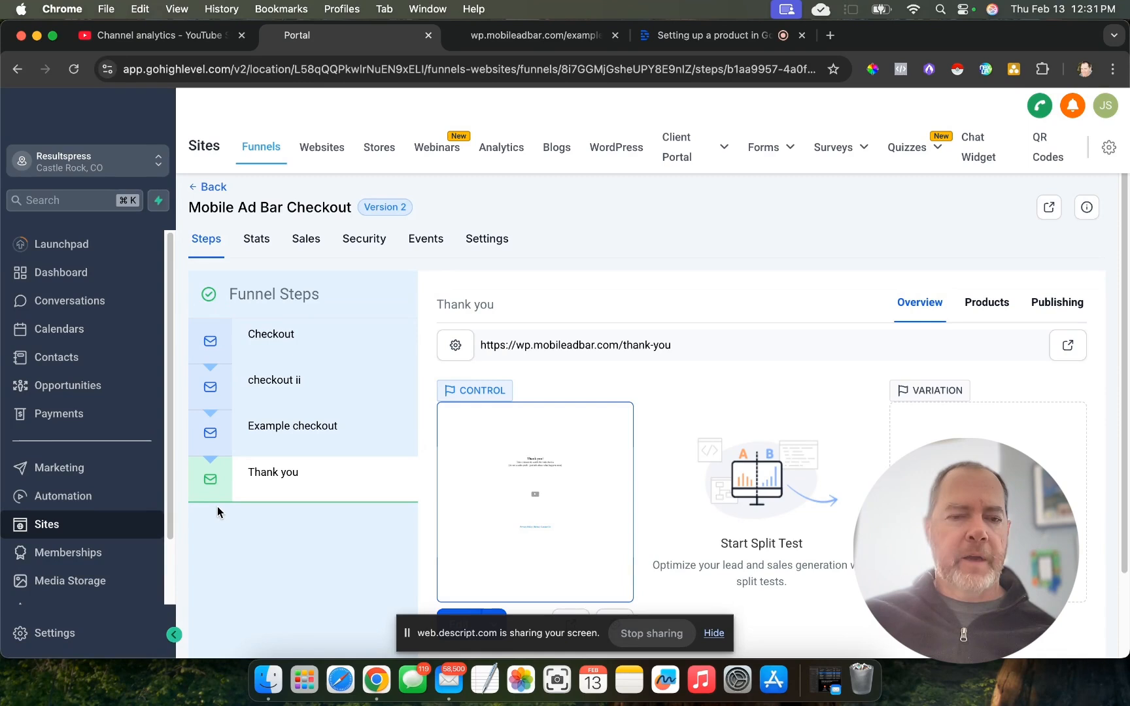
- Go to the Memberships area and open the list of course products
click(92, 555)
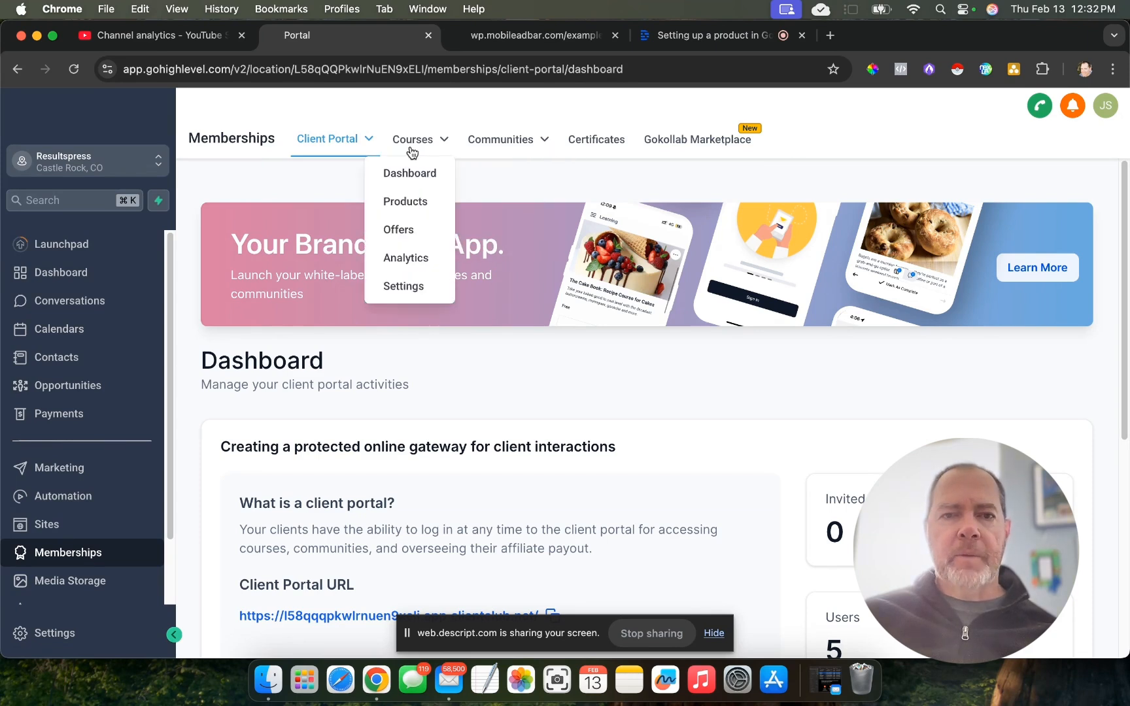
mouse_move(412, 141)
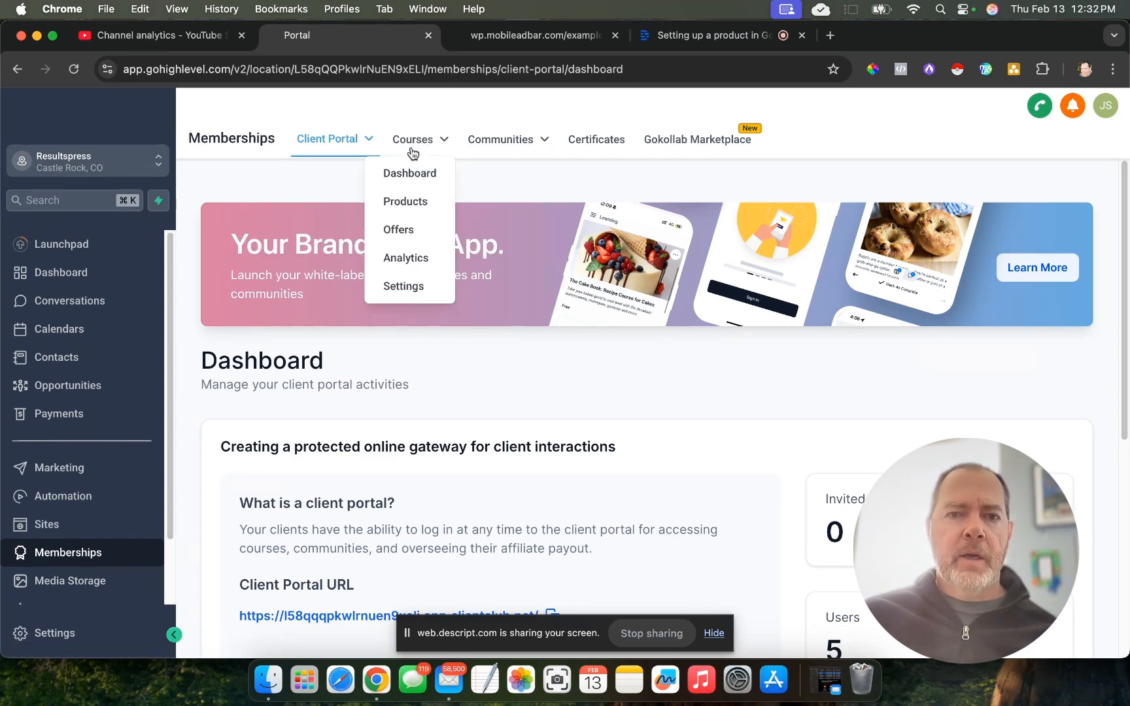
drag(409, 201, 536, 221)
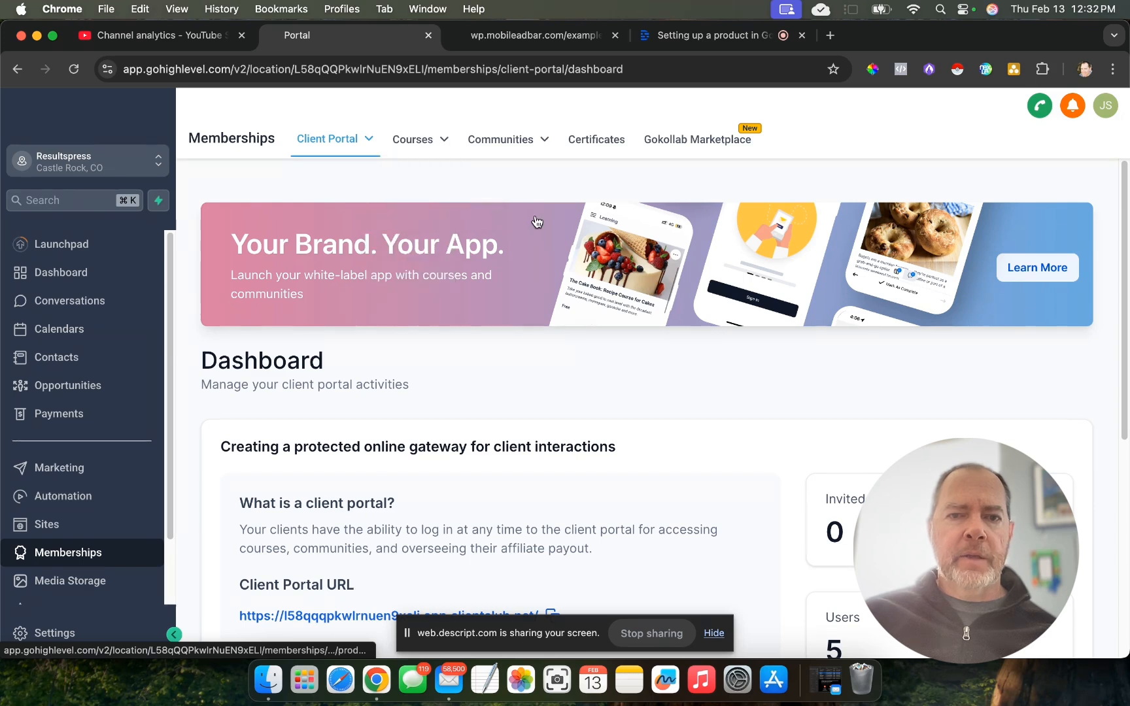
mouse_move(405, 154)
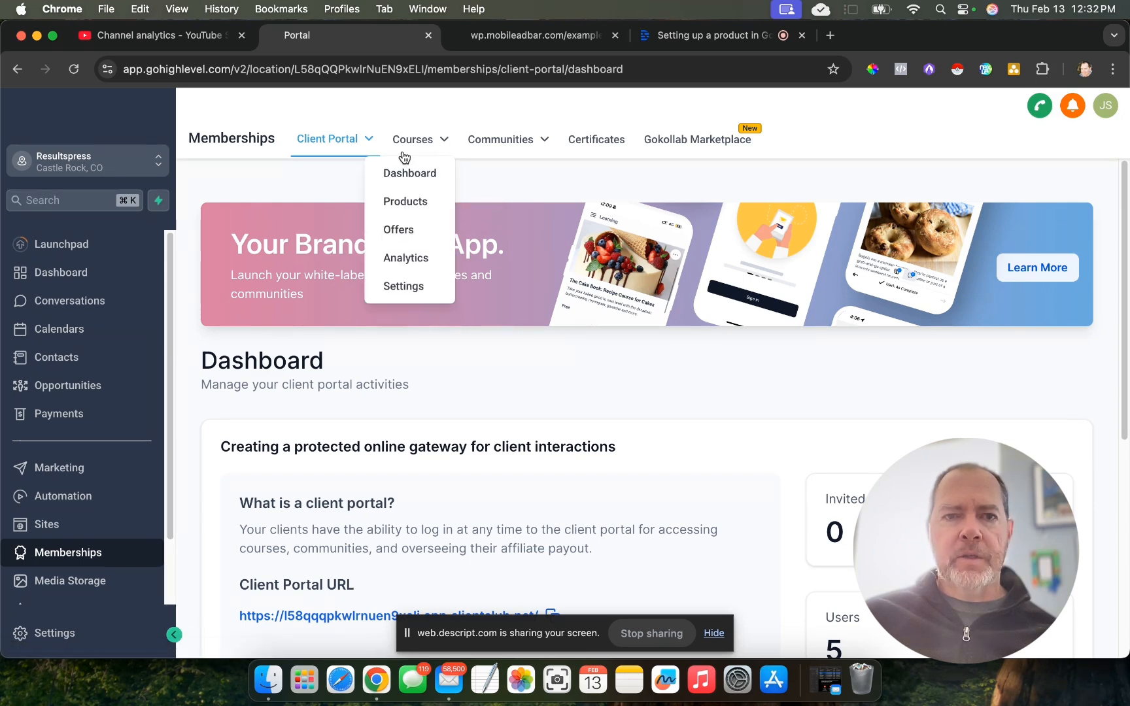
click(407, 202)
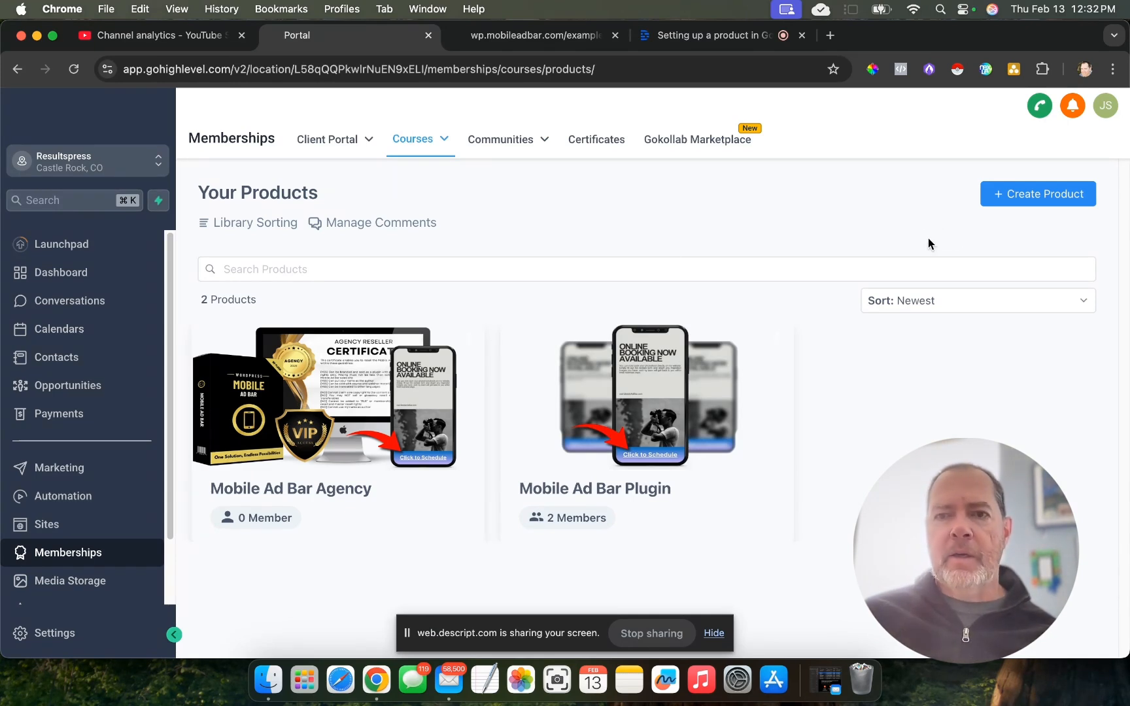
- Create a course product from scratch using the Build your own template and name it Example
click(1026, 196)
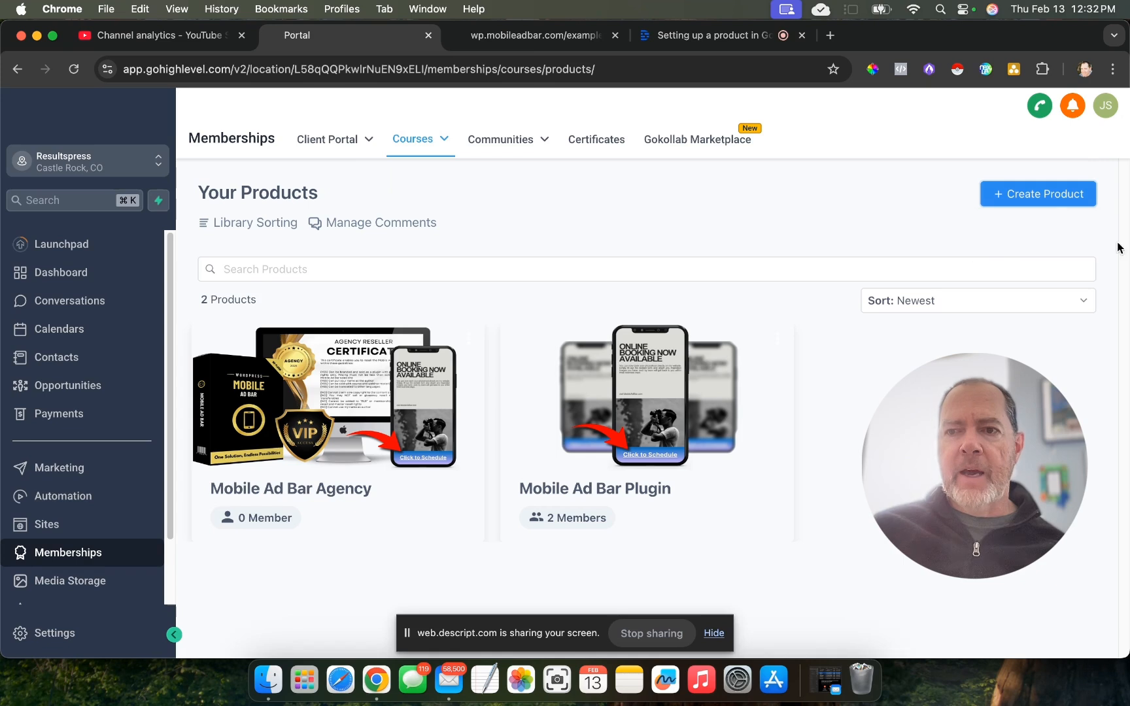
click(1051, 200)
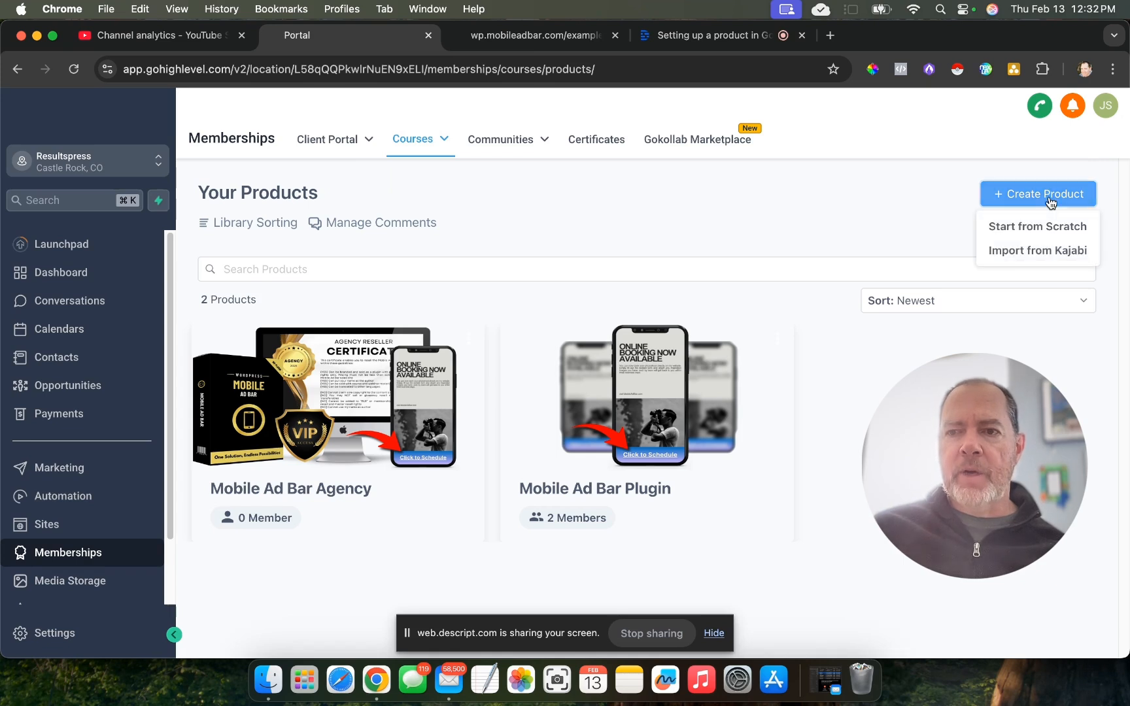
click(1041, 239)
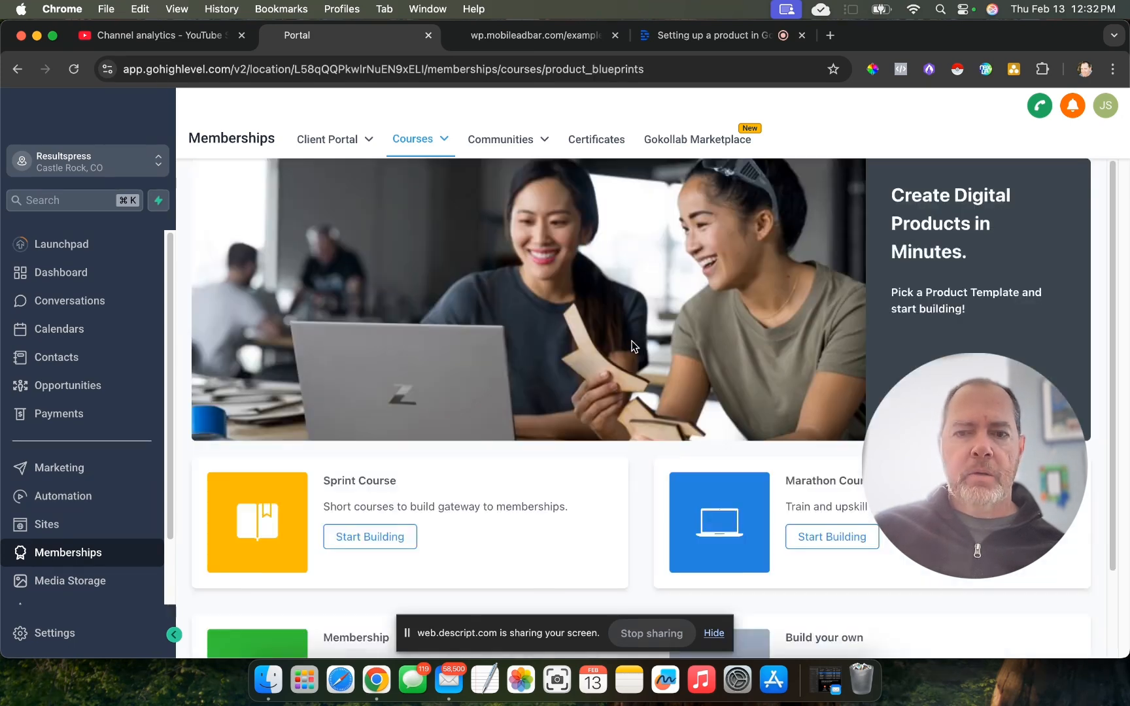
scroll(633, 340, down, 3)
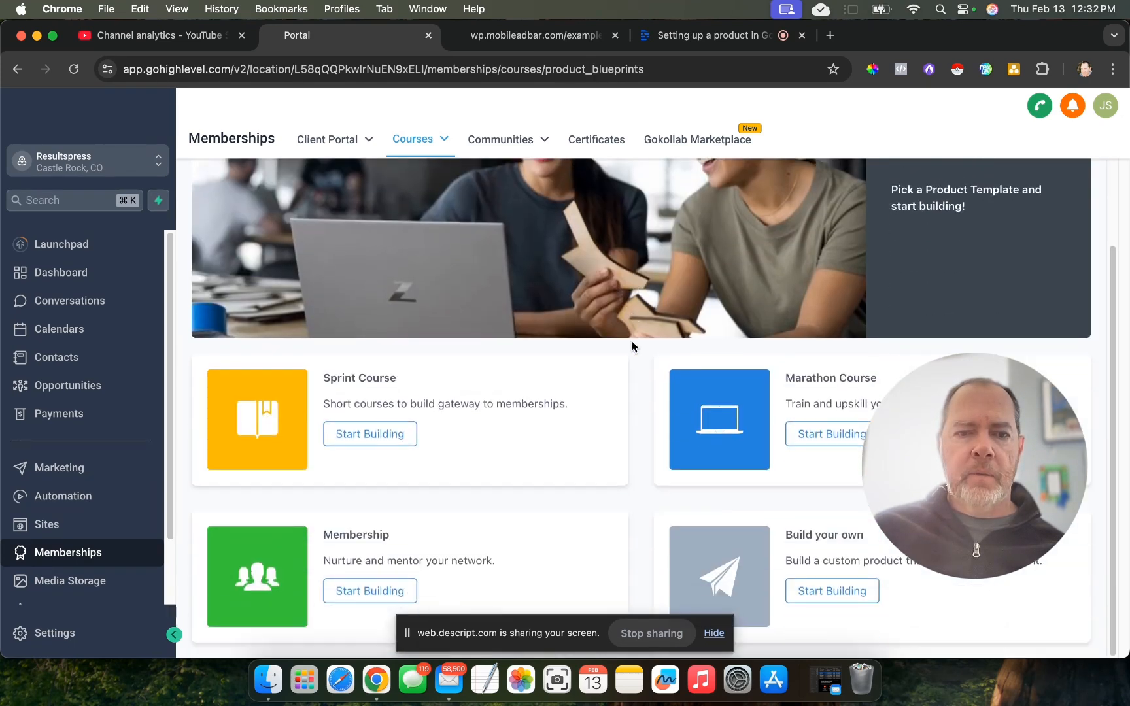
click(849, 591)
key(Tab)
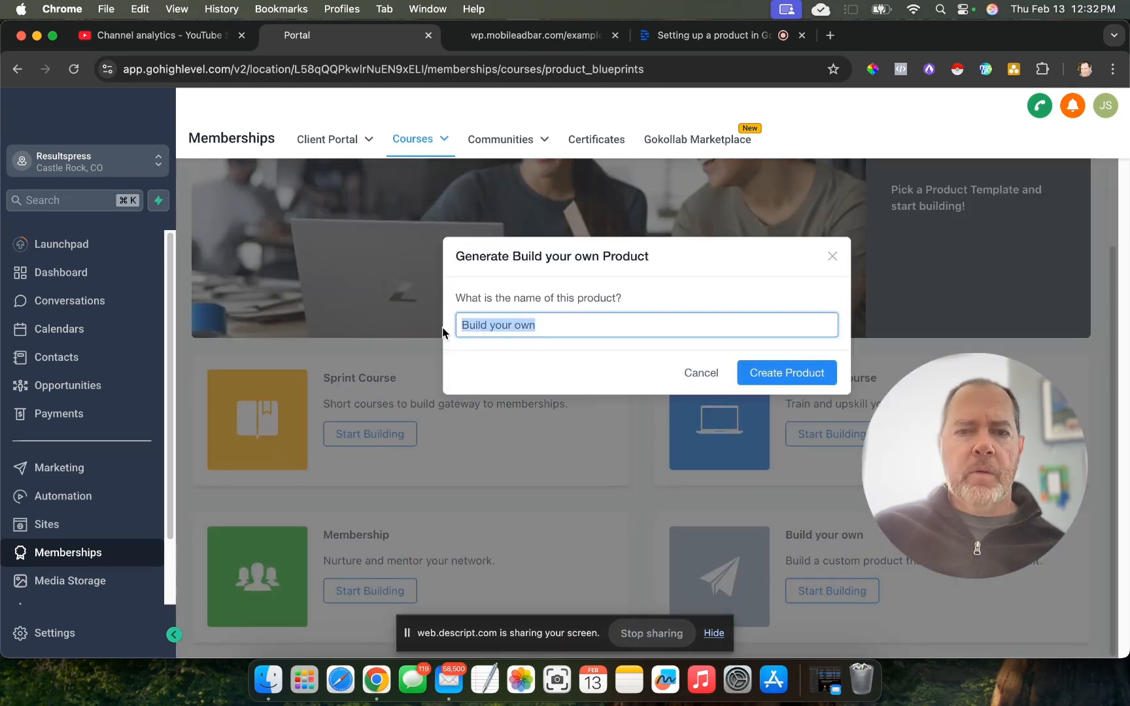
text(Examp)
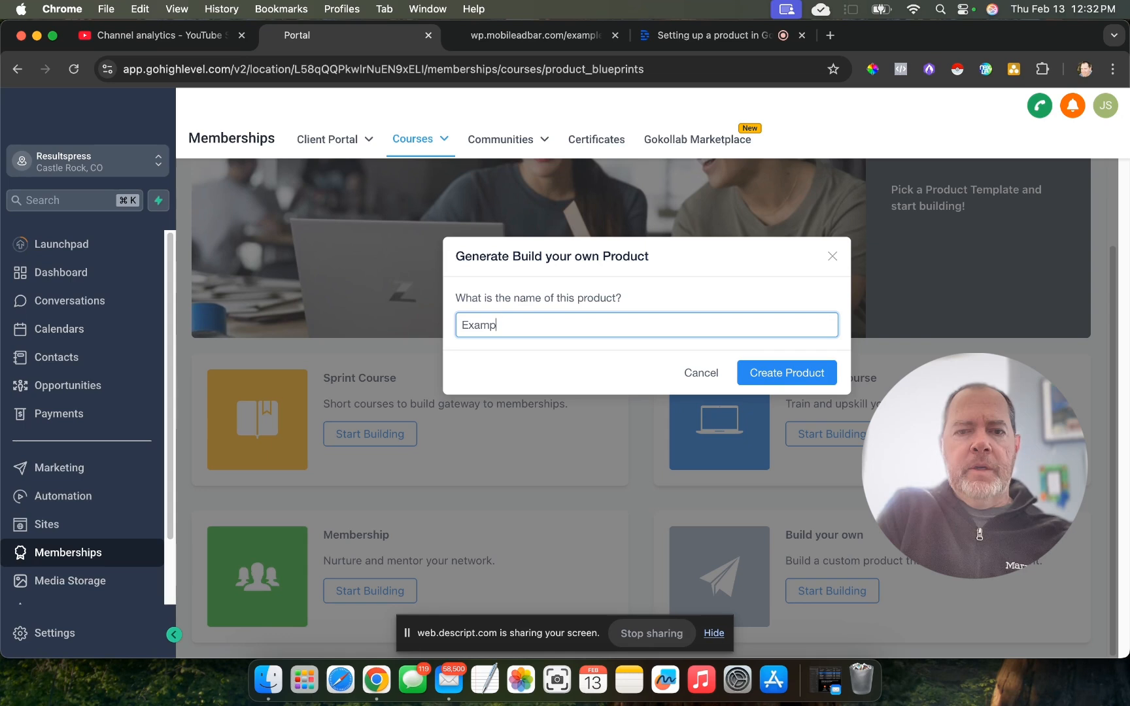
text(le)
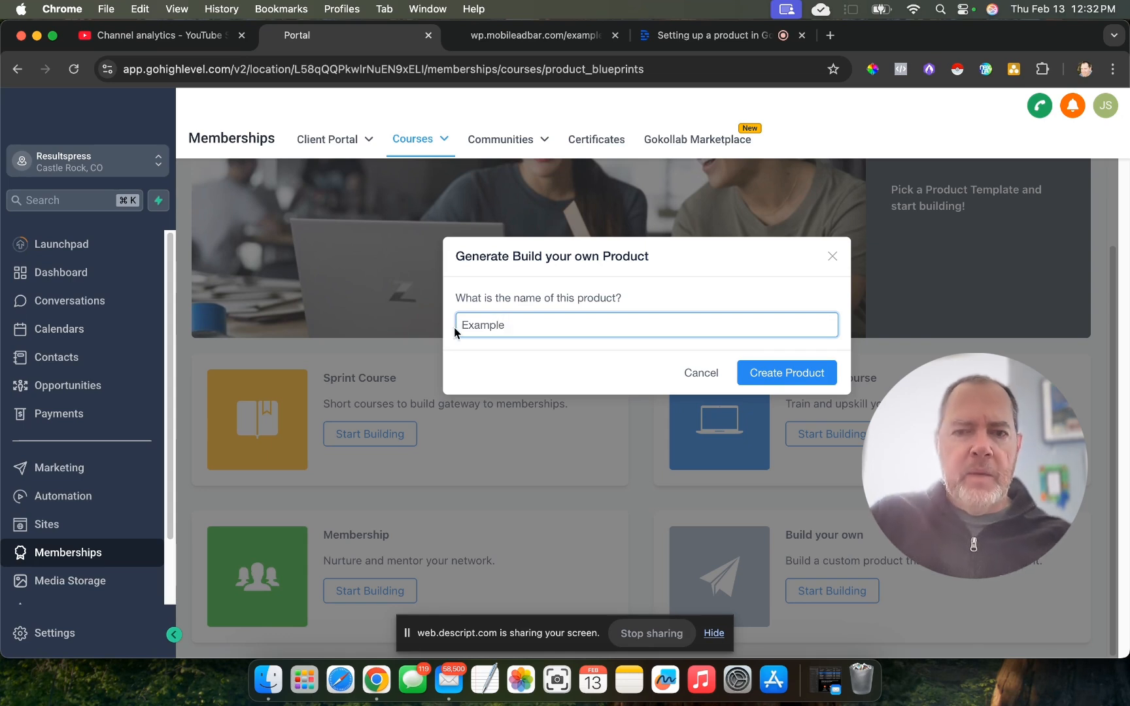
click(815, 384)
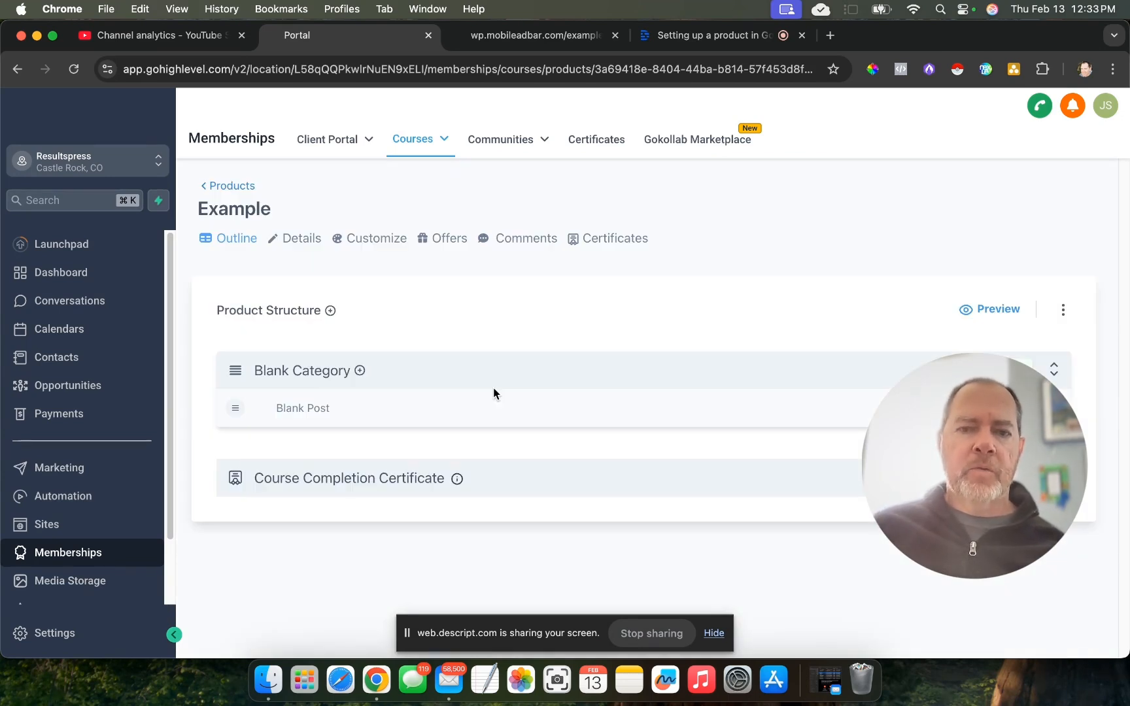
- Rename the Example course's Blank Category to Introduction and save the category
click(298, 371)
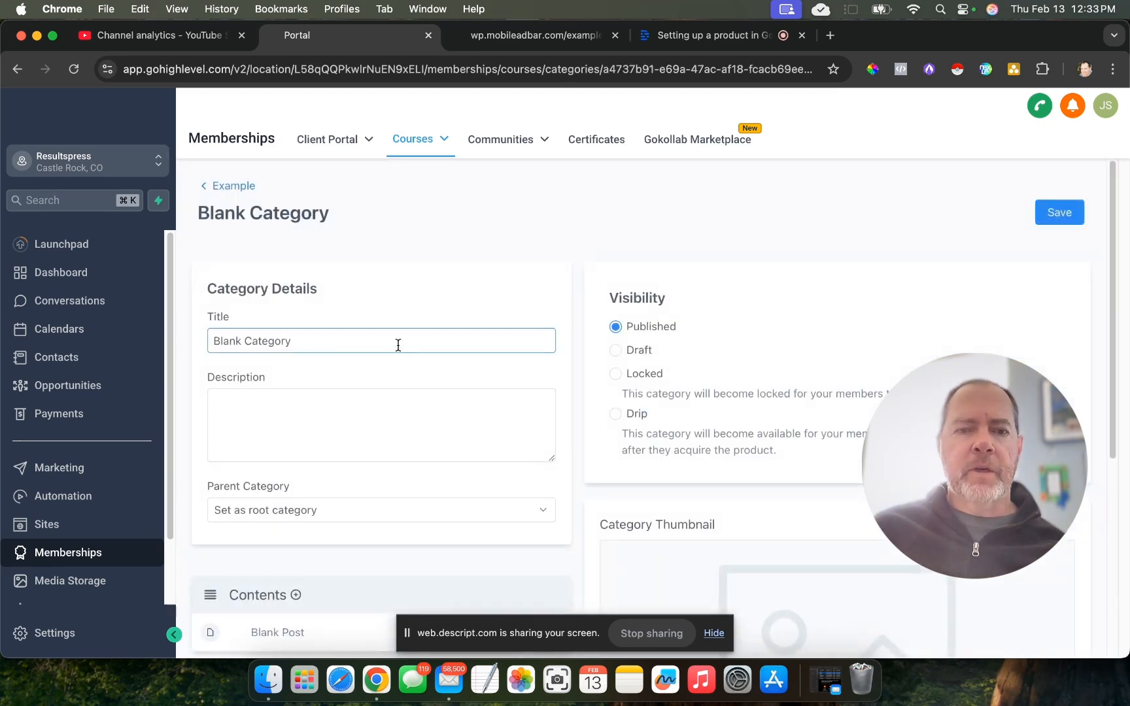
drag(328, 340, 203, 341)
text(E)
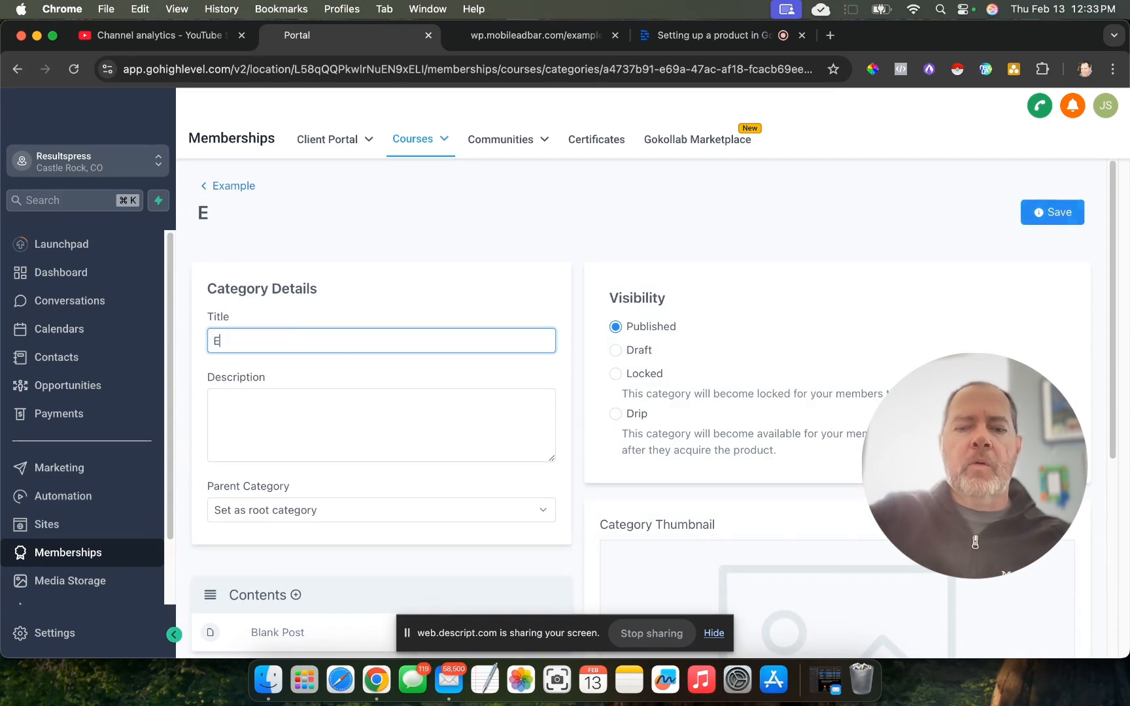
key(BackSpace)
text(Introduction)
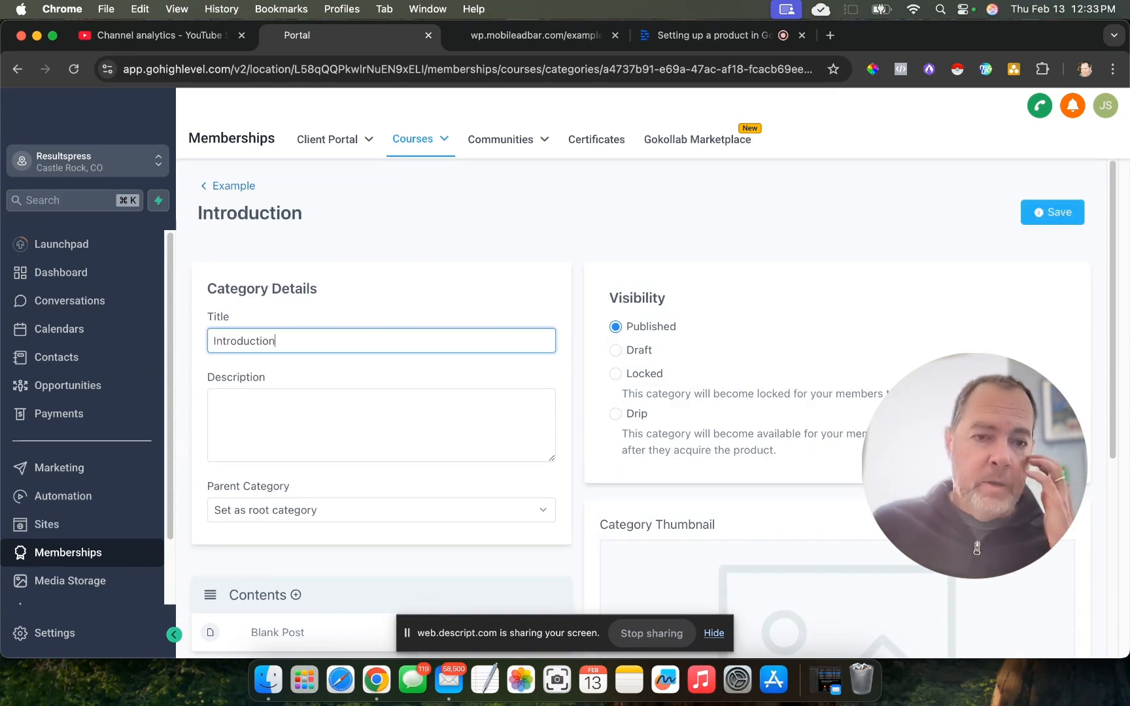
scroll(511, 455, down, 5)
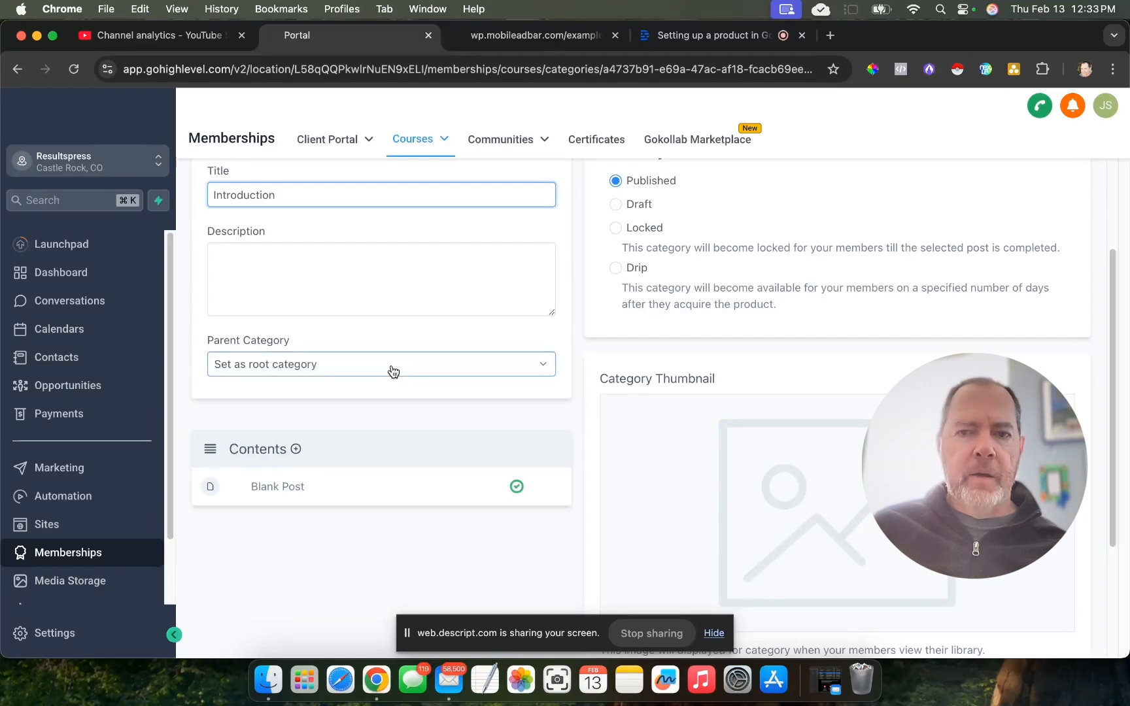
scroll(391, 371, up, 2)
scroll(393, 371, up, 2)
click(1036, 223)
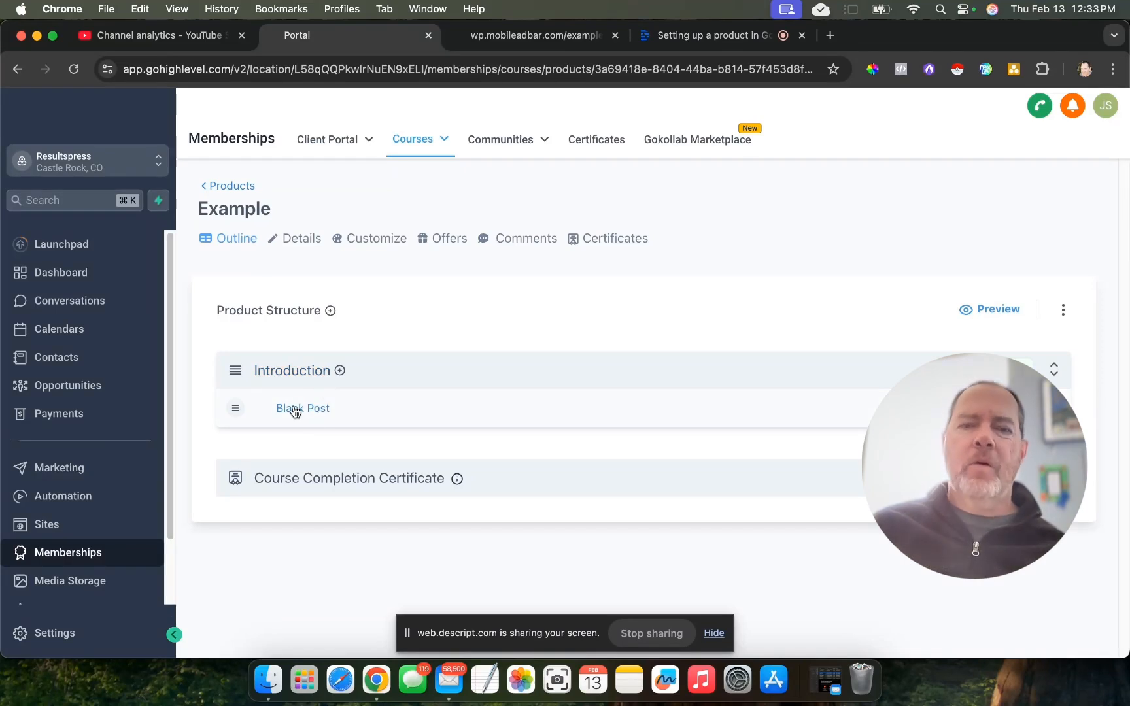
- Inspect the Blank Post's video upload, description and file attachment options without changing anything, and return to the Example product outline
click(296, 410)
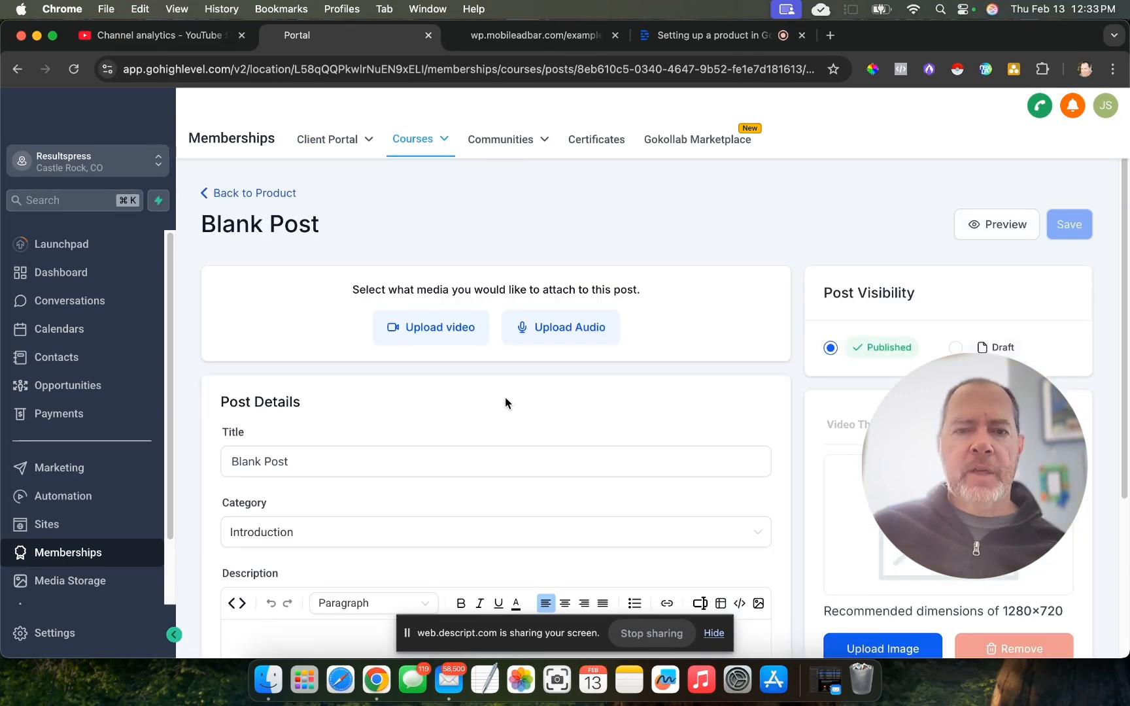
click(427, 335)
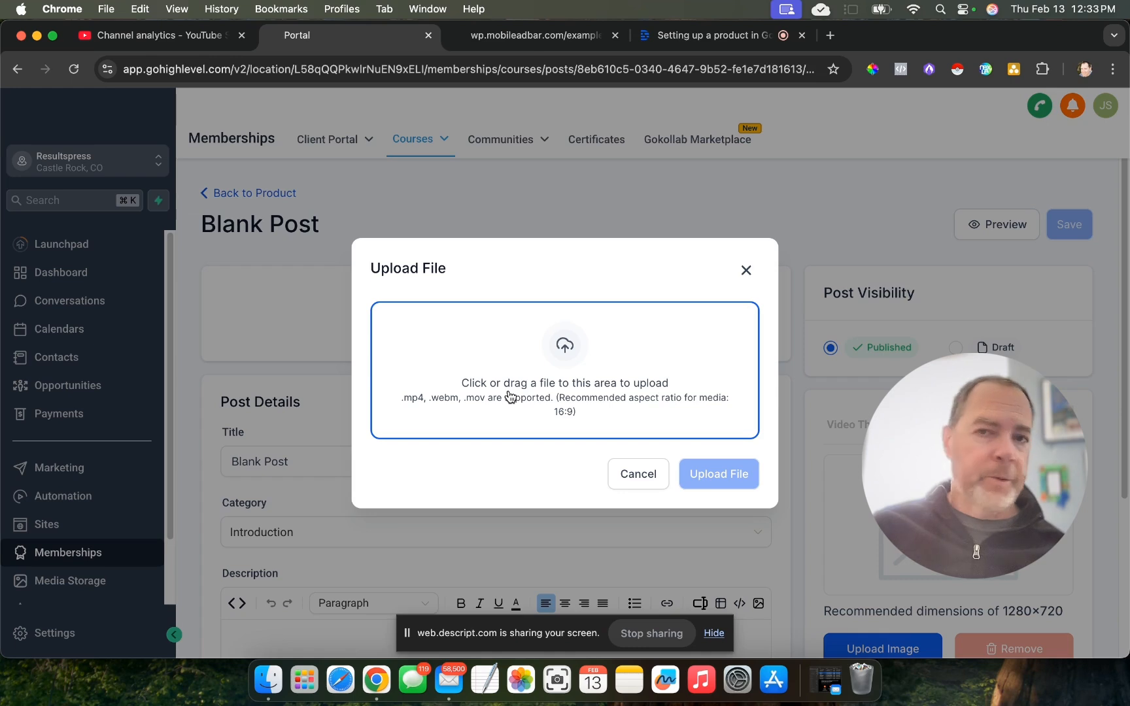
click(645, 475)
scroll(590, 475, down, 5)
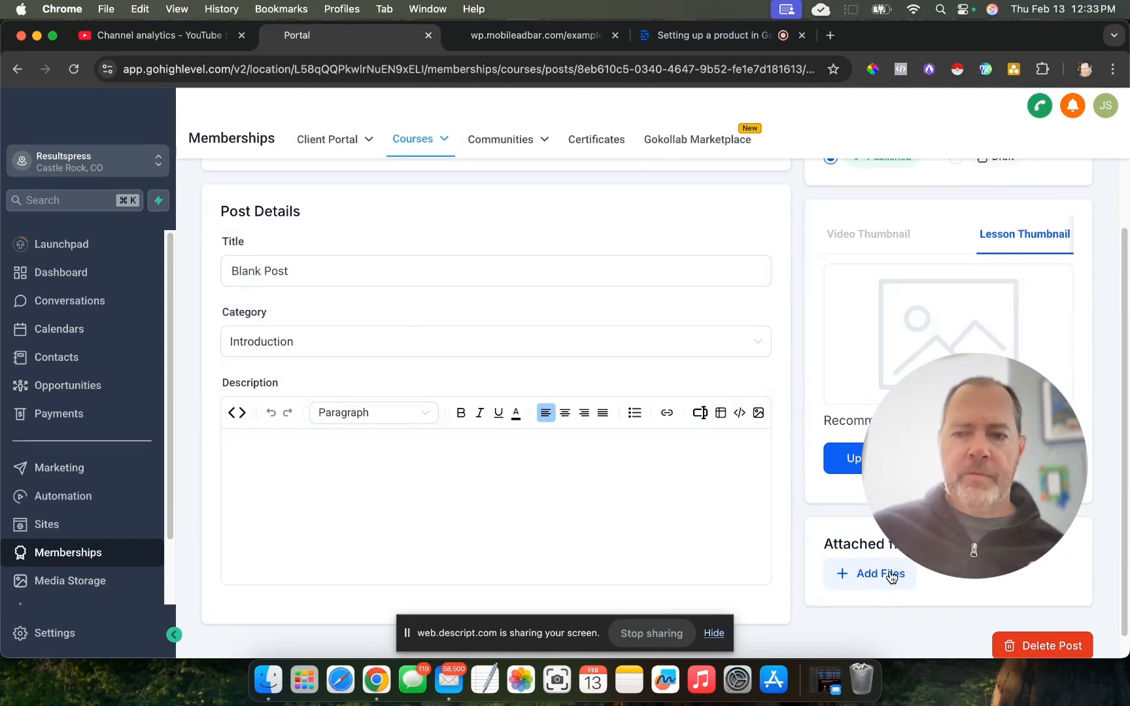
click(363, 460)
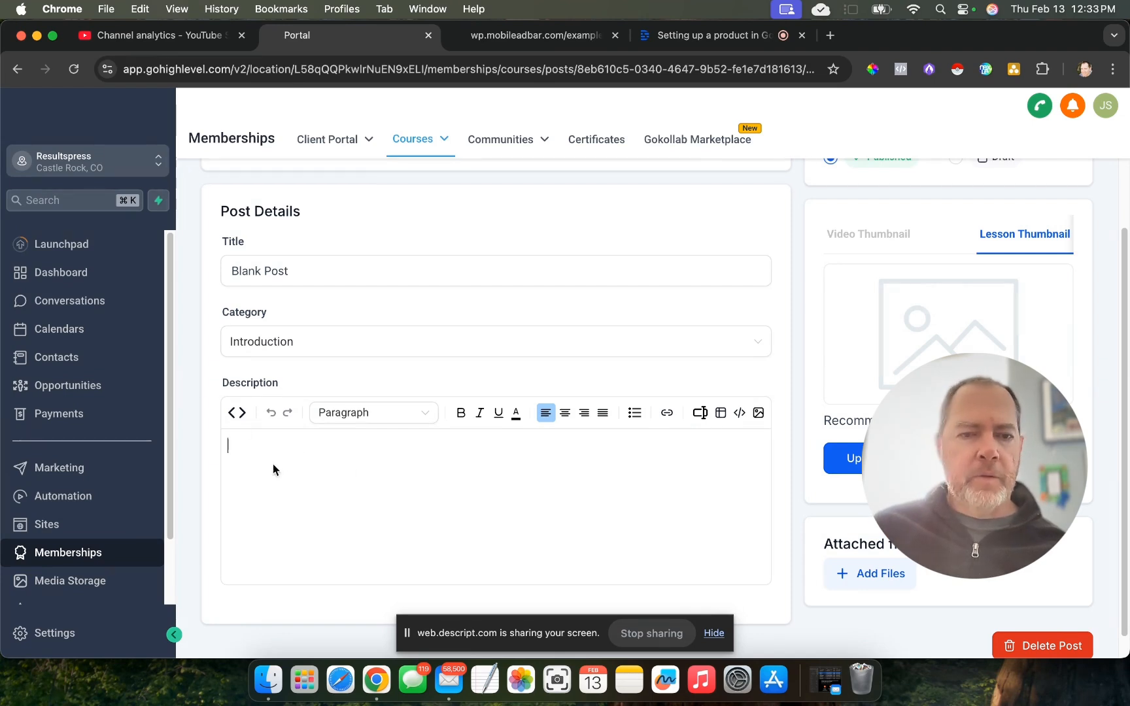
scroll(465, 513, up, 5)
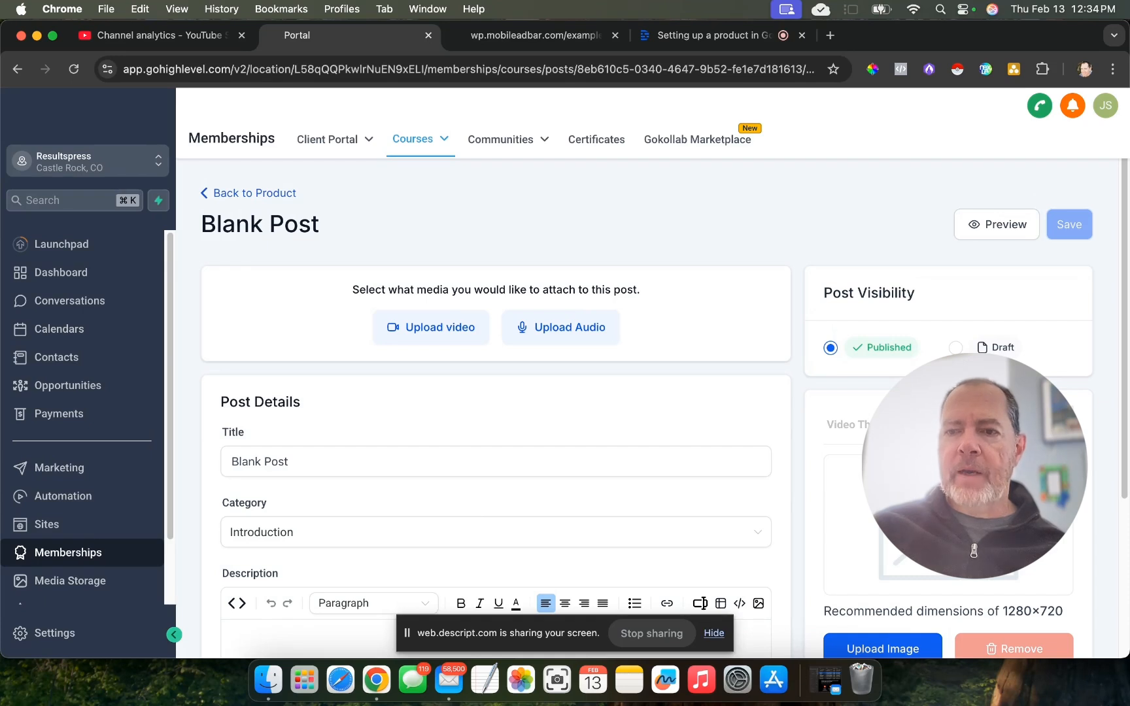
click(250, 195)
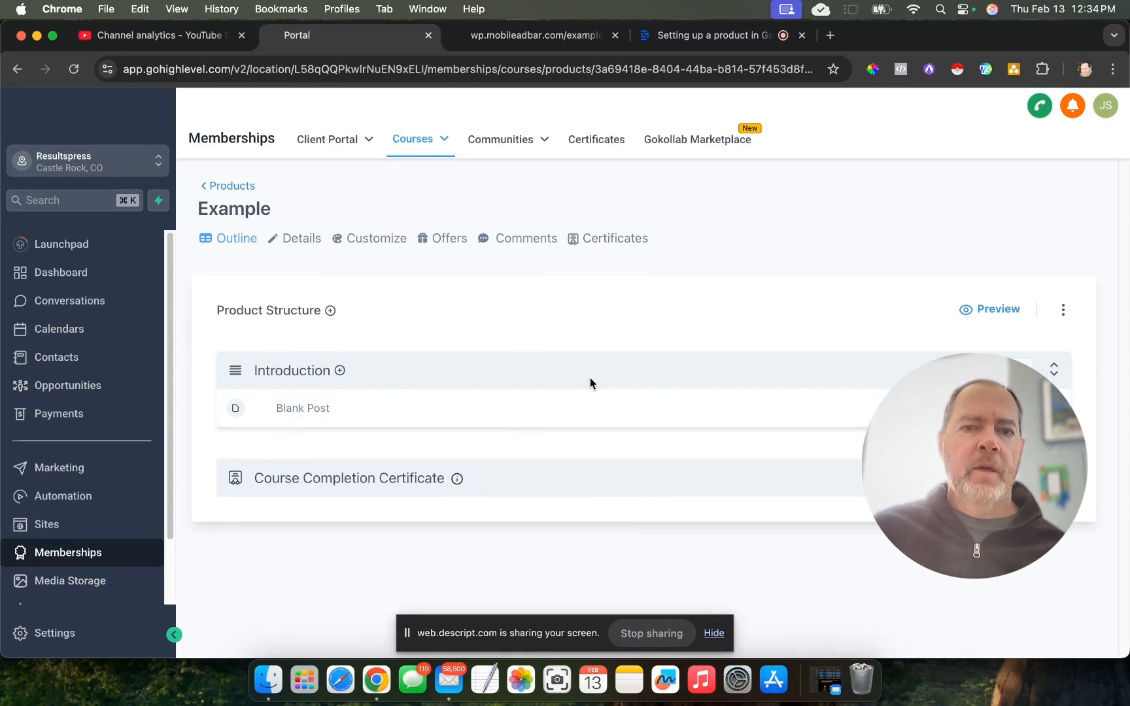
- Open the list of course offers
mouse_move(425, 155)
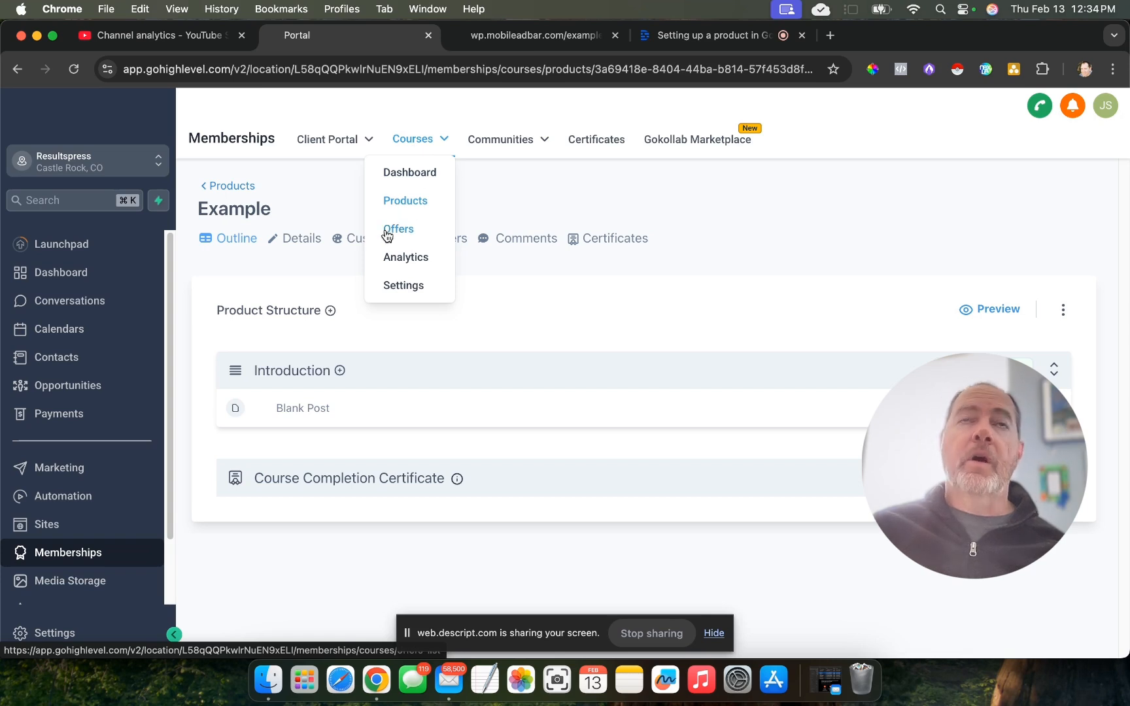
drag(416, 234, 653, 254)
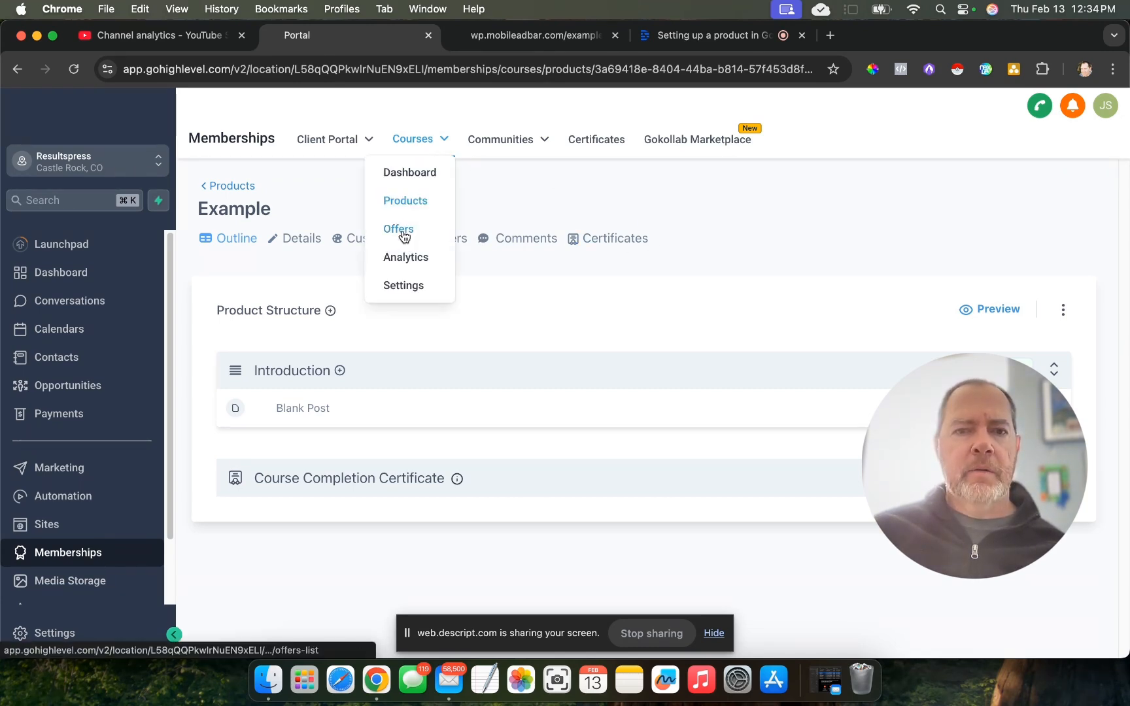
click(402, 230)
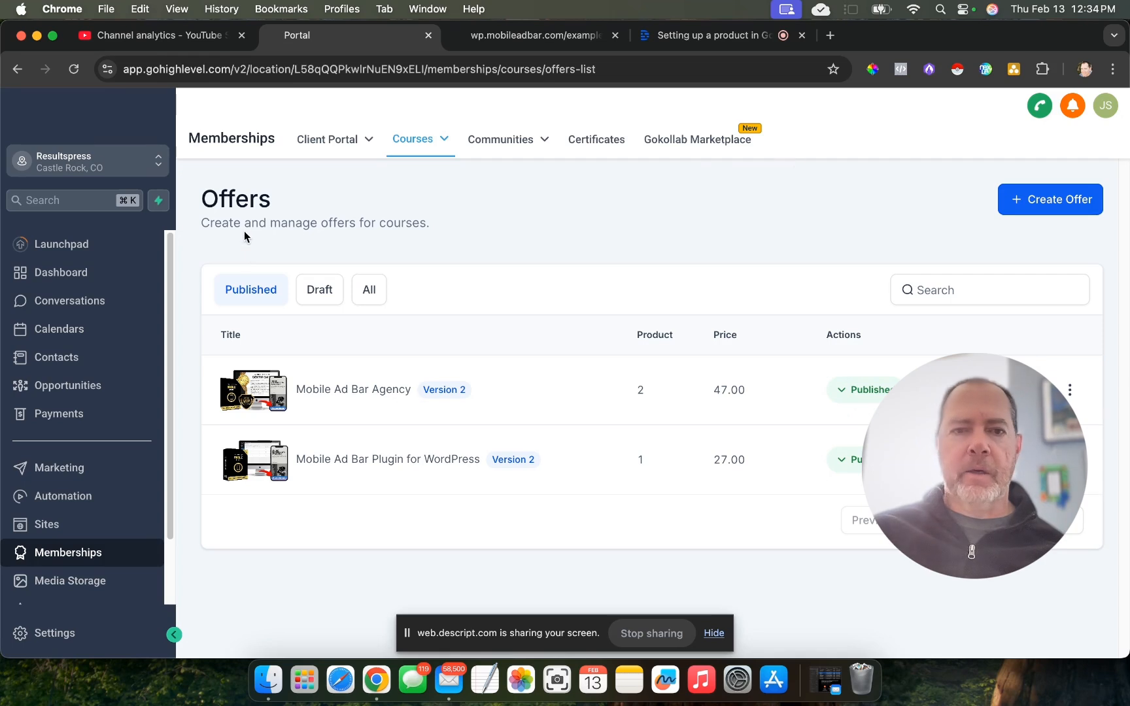
- Start a new course offer titled Example and include the Example product in it
click(1074, 199)
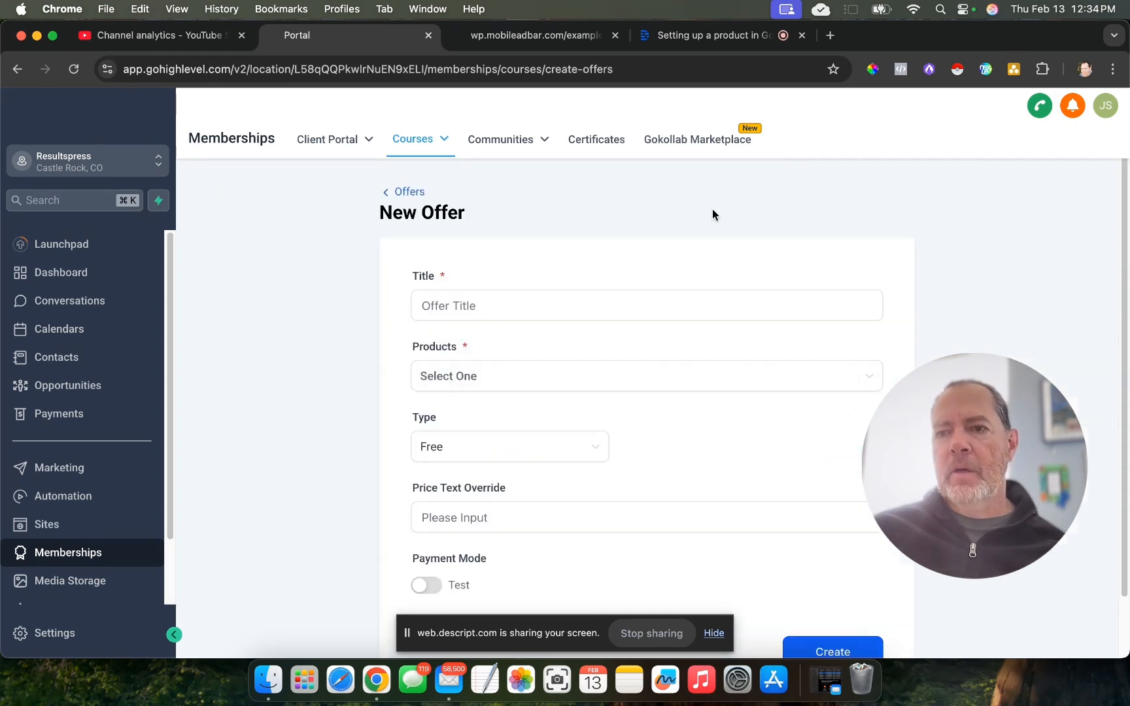
click(568, 317)
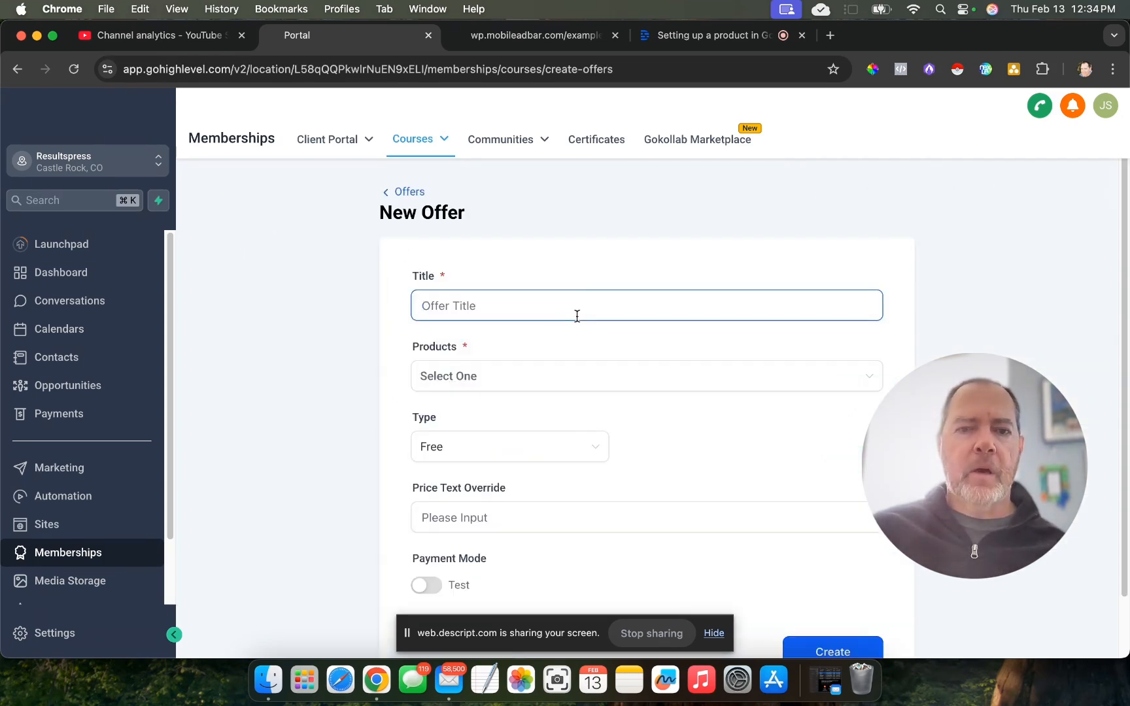
text(Example)
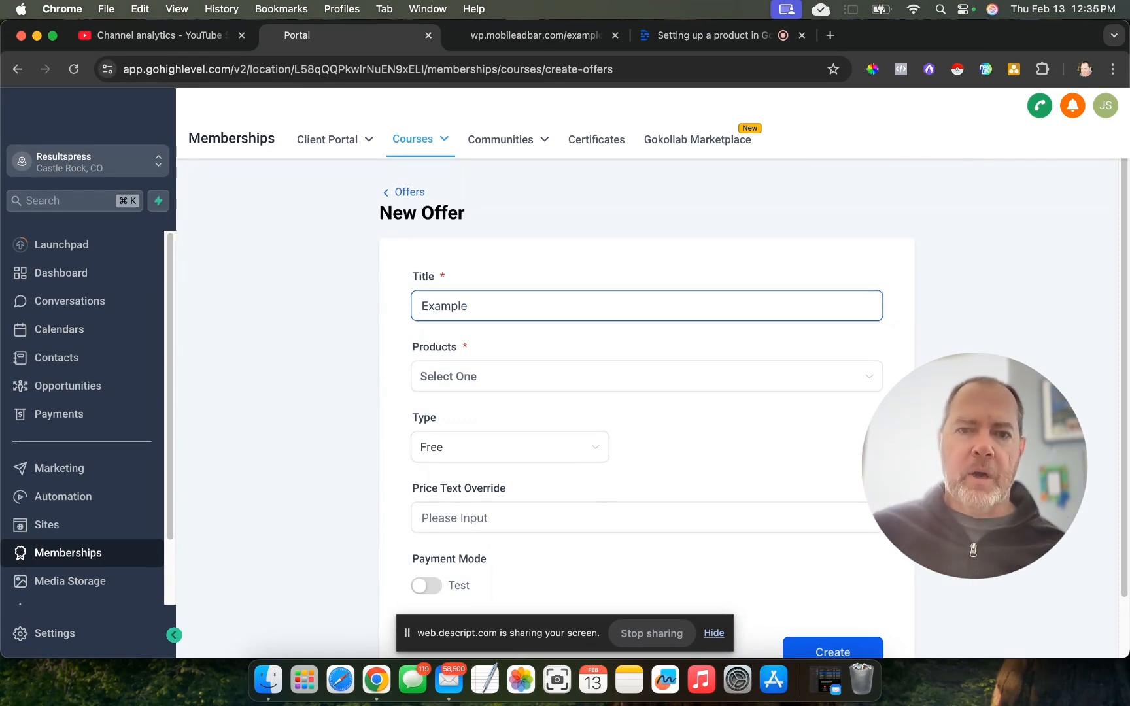
click(618, 389)
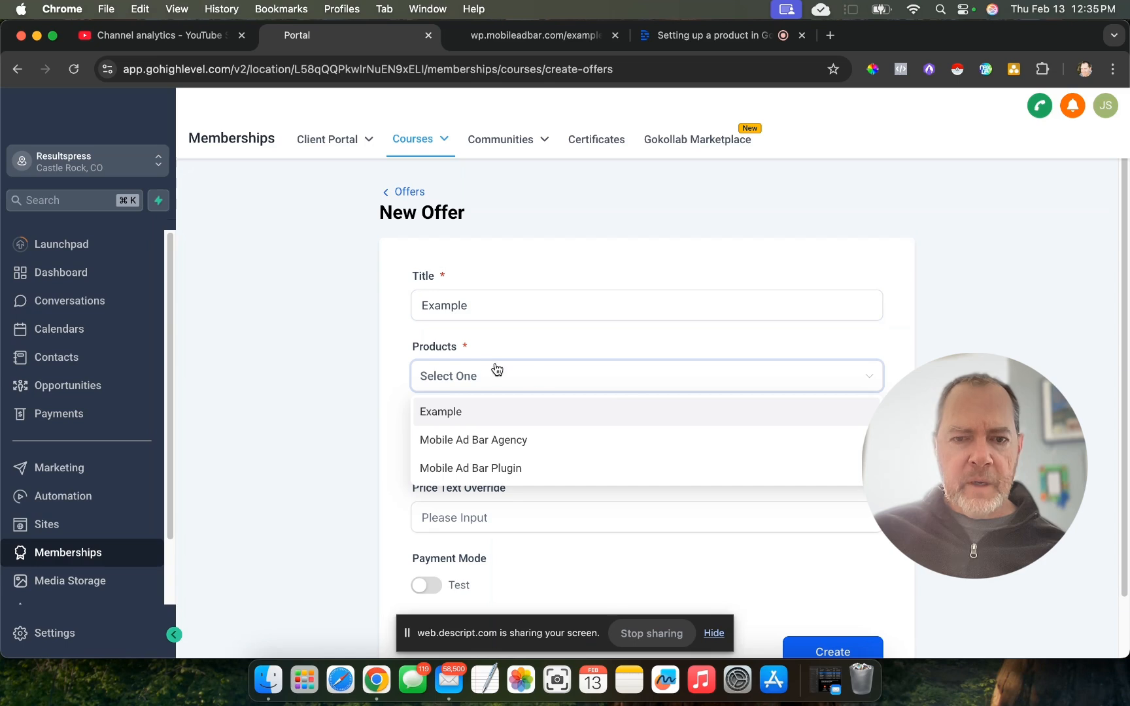
click(469, 423)
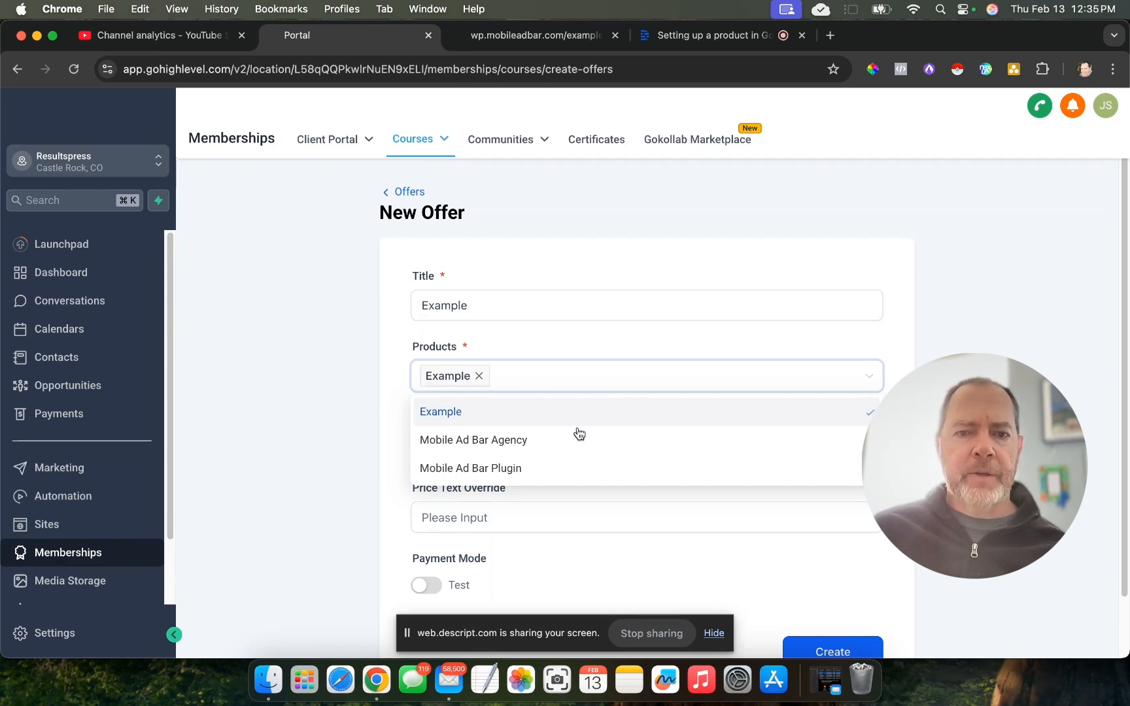
click(616, 352)
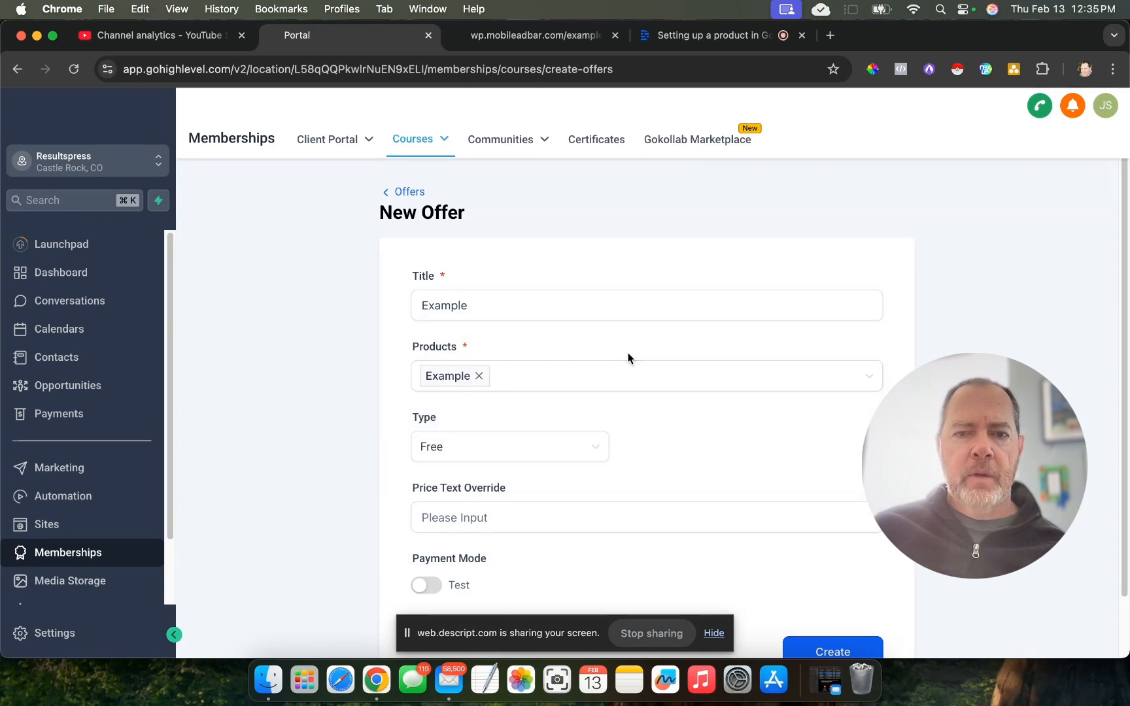
- Set the offer's type to One Time with an amount of 47 USD, leave the price text override empty, and create the offer
scroll(628, 356, down, 2)
click(547, 393)
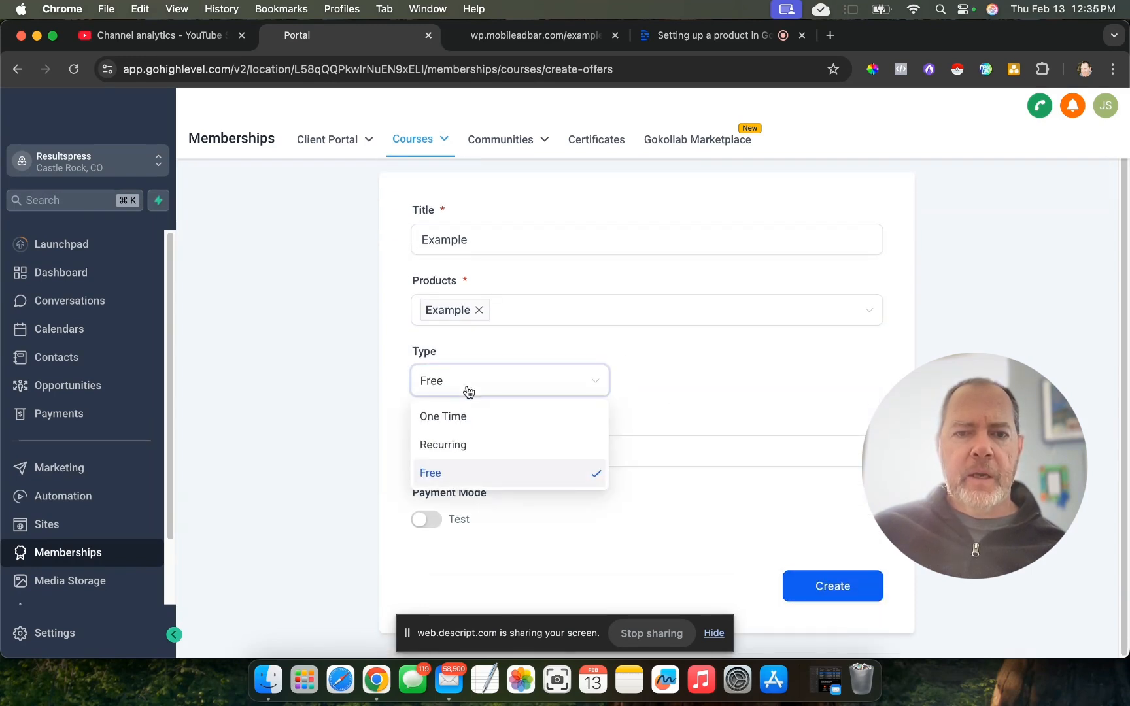
click(504, 414)
click(705, 387)
double_click(705, 387)
text(47)
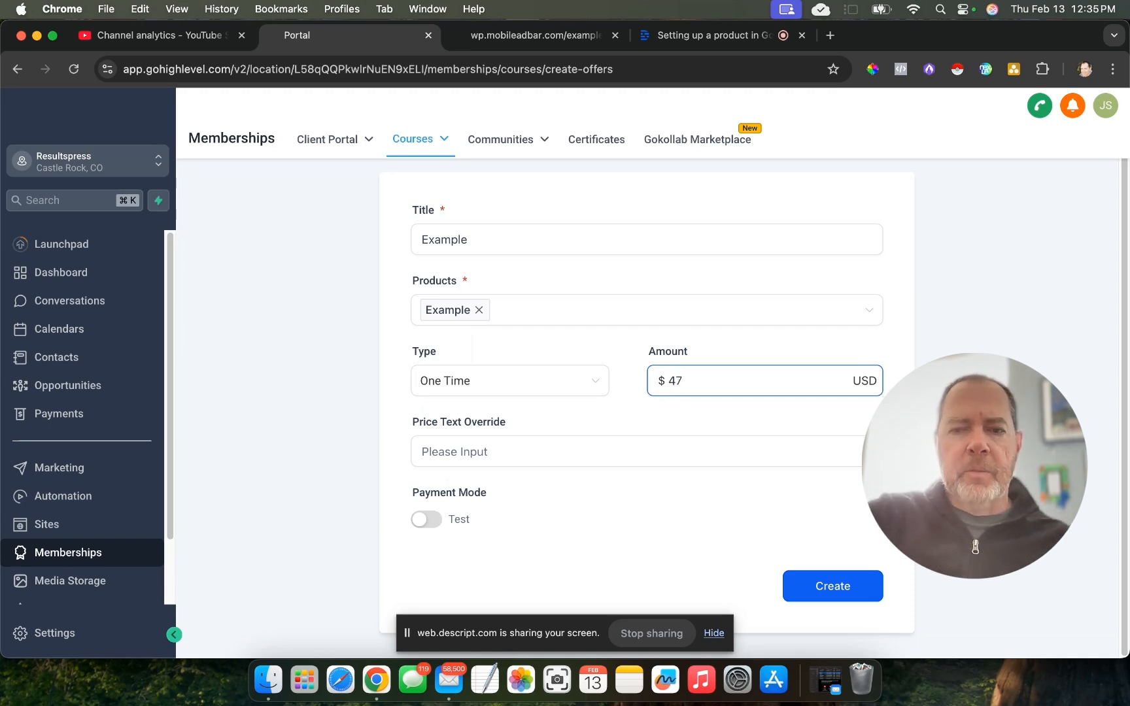
click(726, 422)
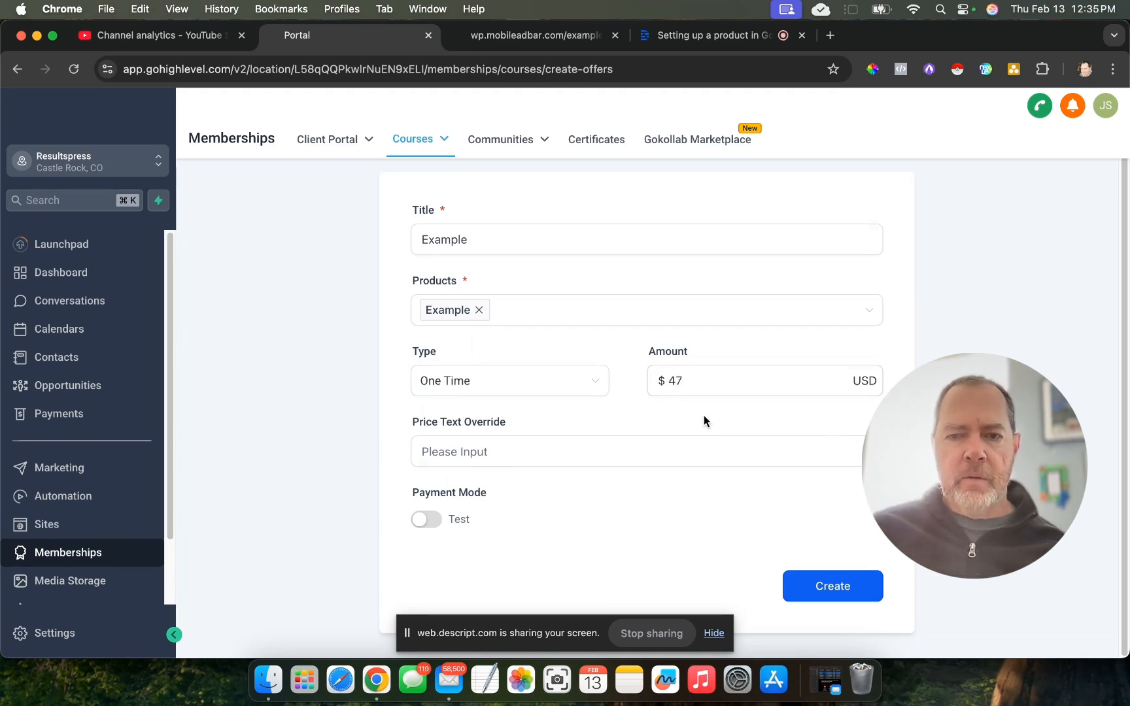
click(419, 145)
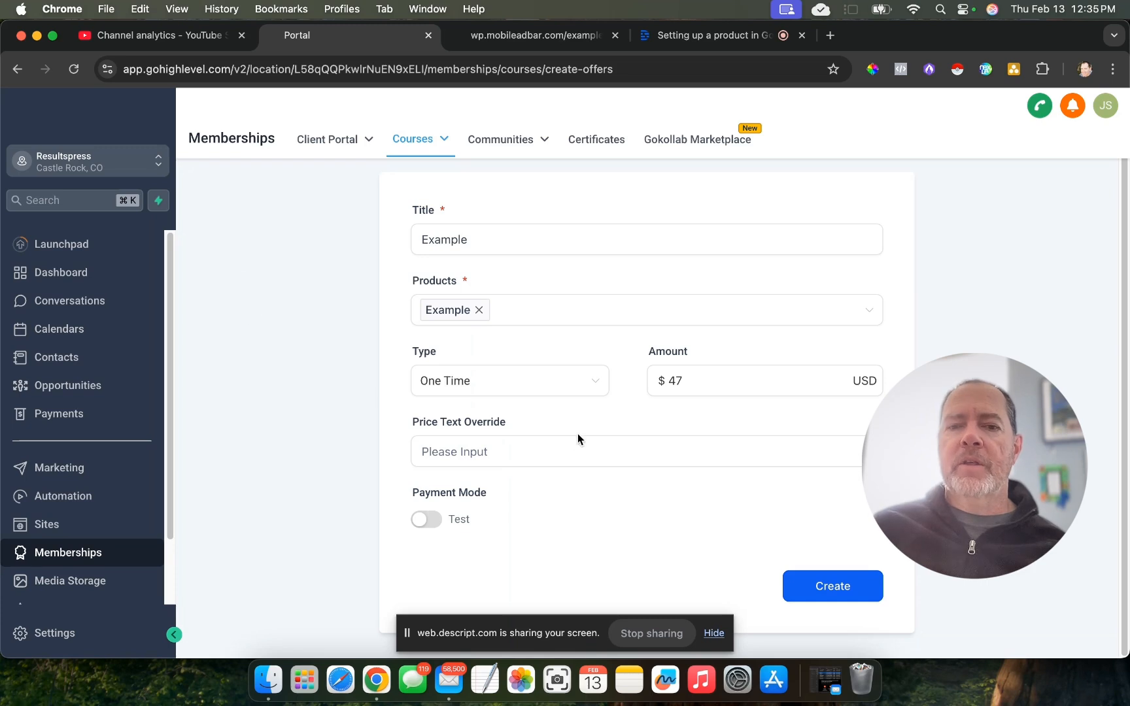
click(573, 454)
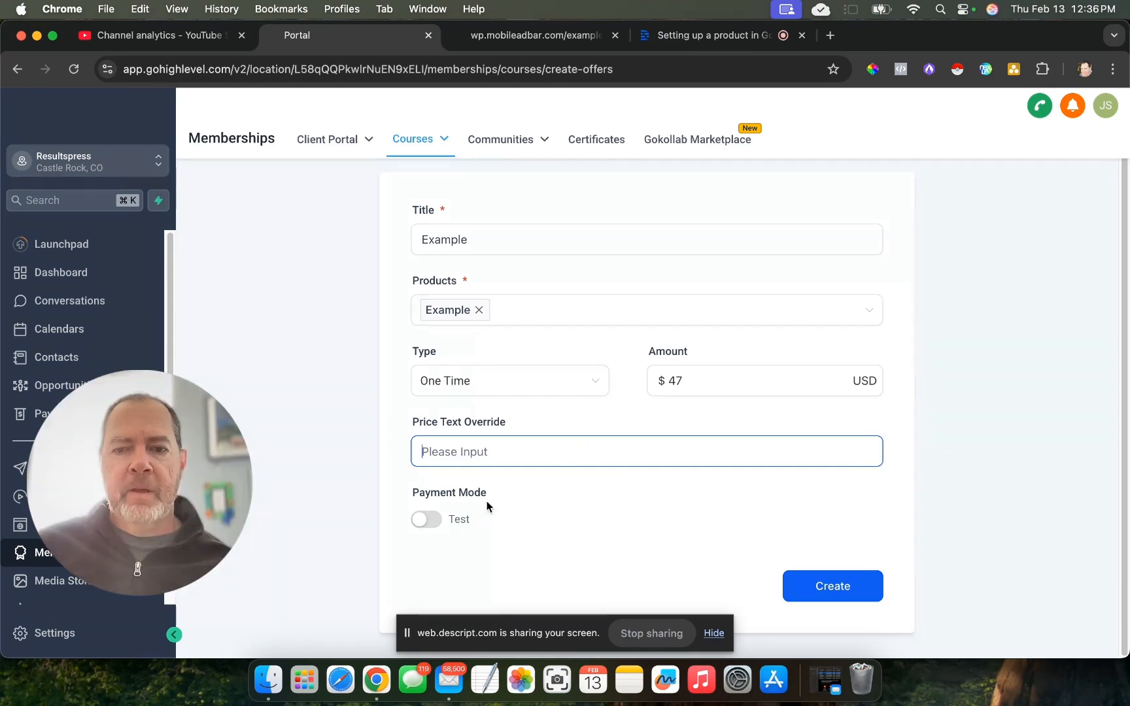
click(833, 586)
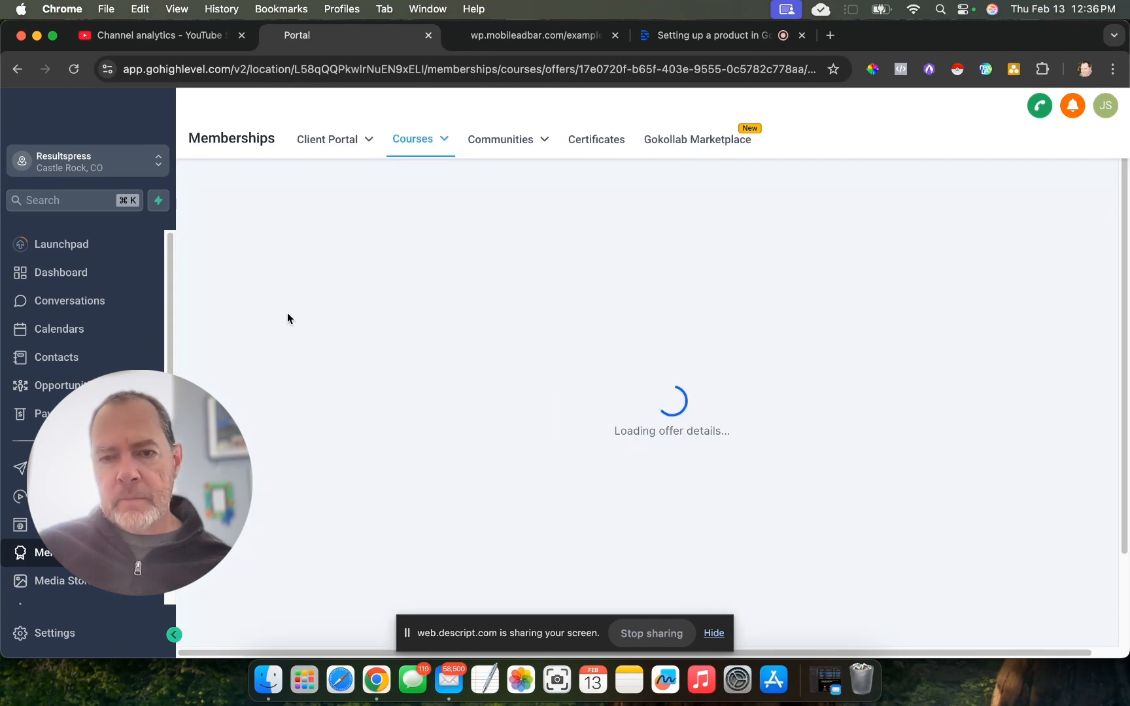
- Try setting the offer's access to begin on 2025-02-15, and switch the start date restriction off again
scroll(619, 274, down, 5)
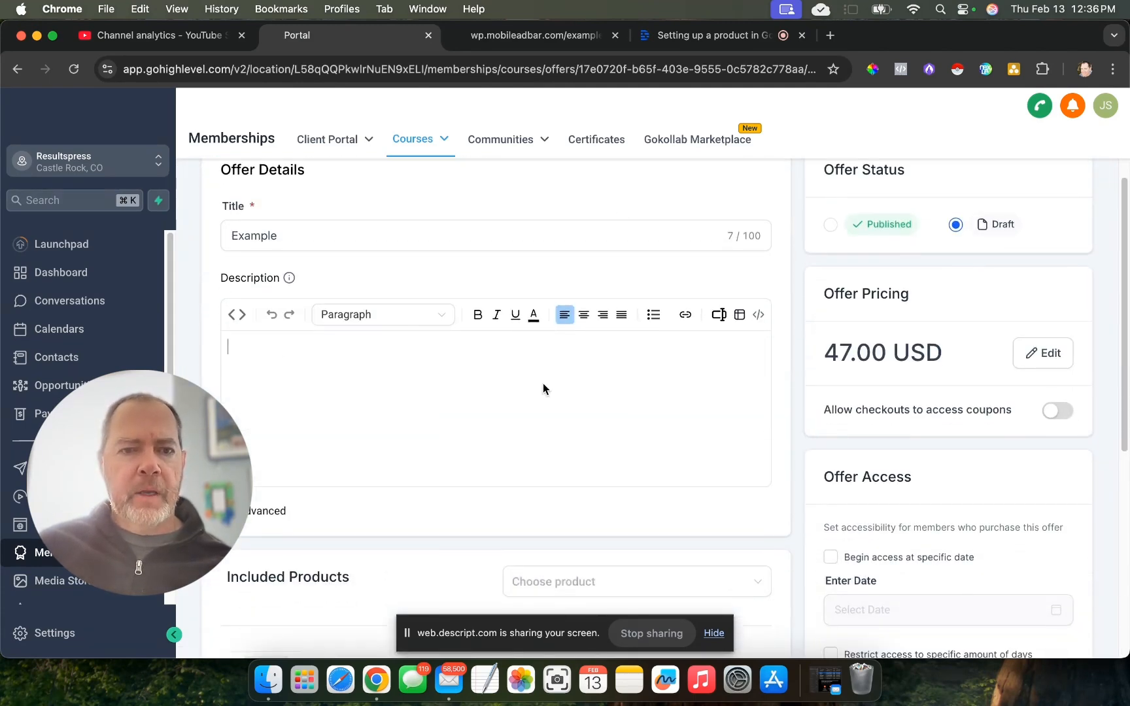
scroll(543, 386, down, 5)
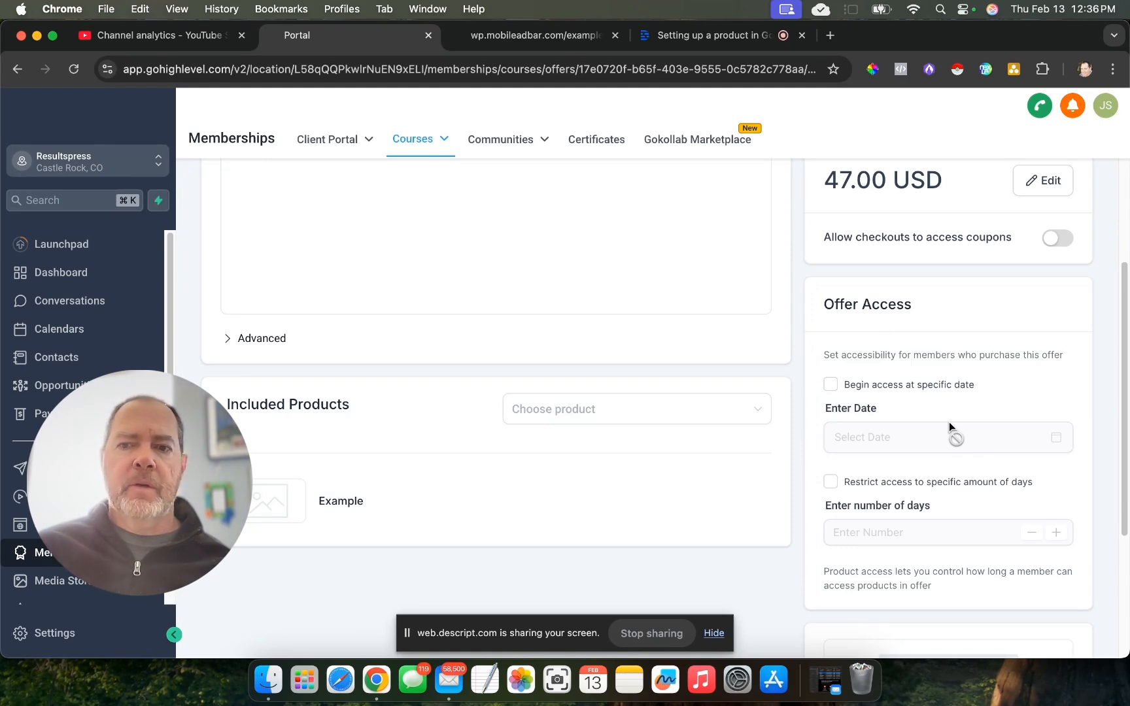
click(831, 384)
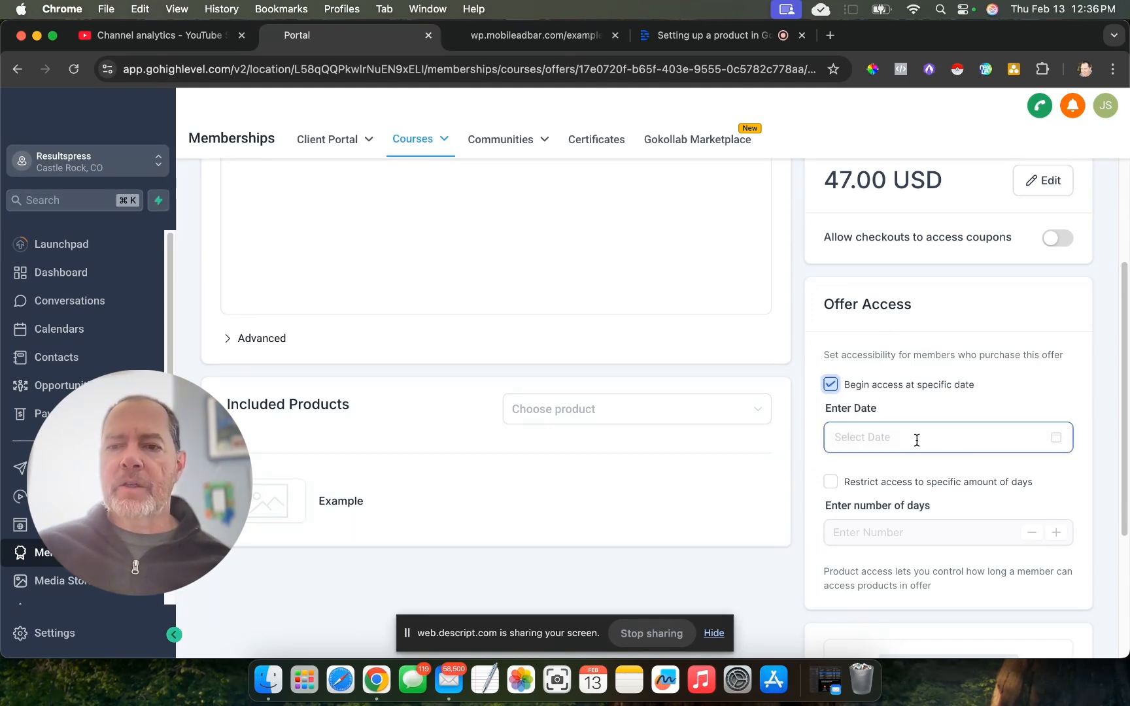
click(917, 440)
click(1028, 296)
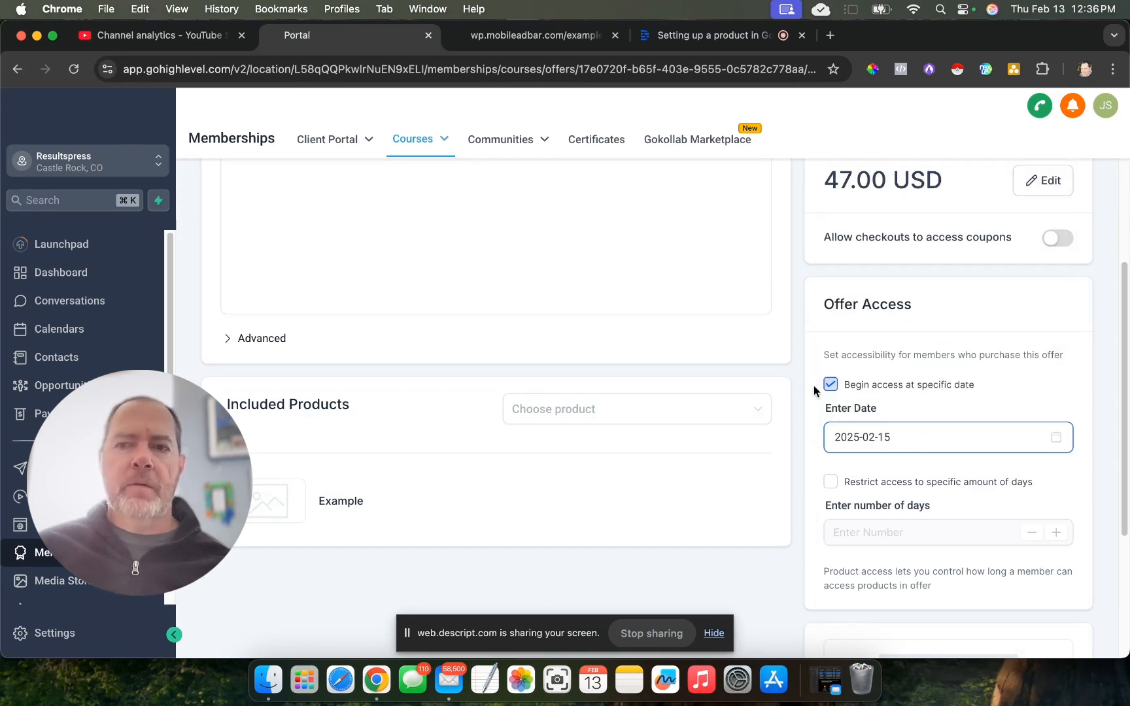
click(831, 385)
- Review the Example offer's included product, image and additional actions, and save the offer
scroll(535, 459, down, 5)
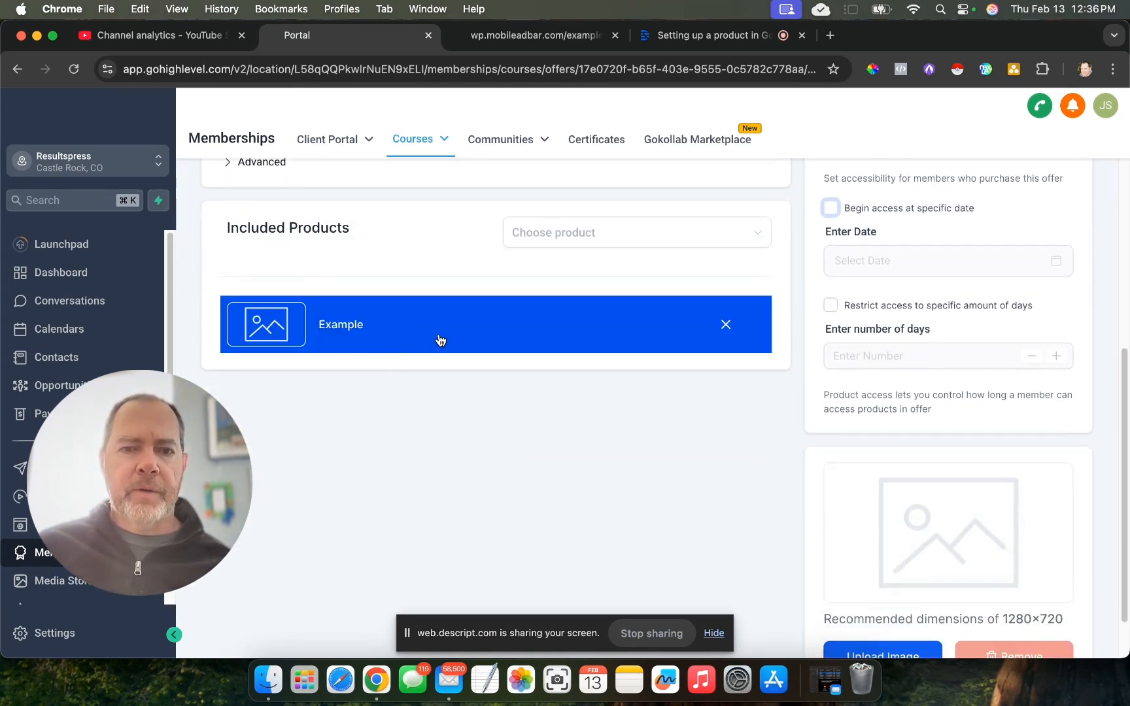
scroll(916, 517, down, 2)
scroll(917, 516, up, 13)
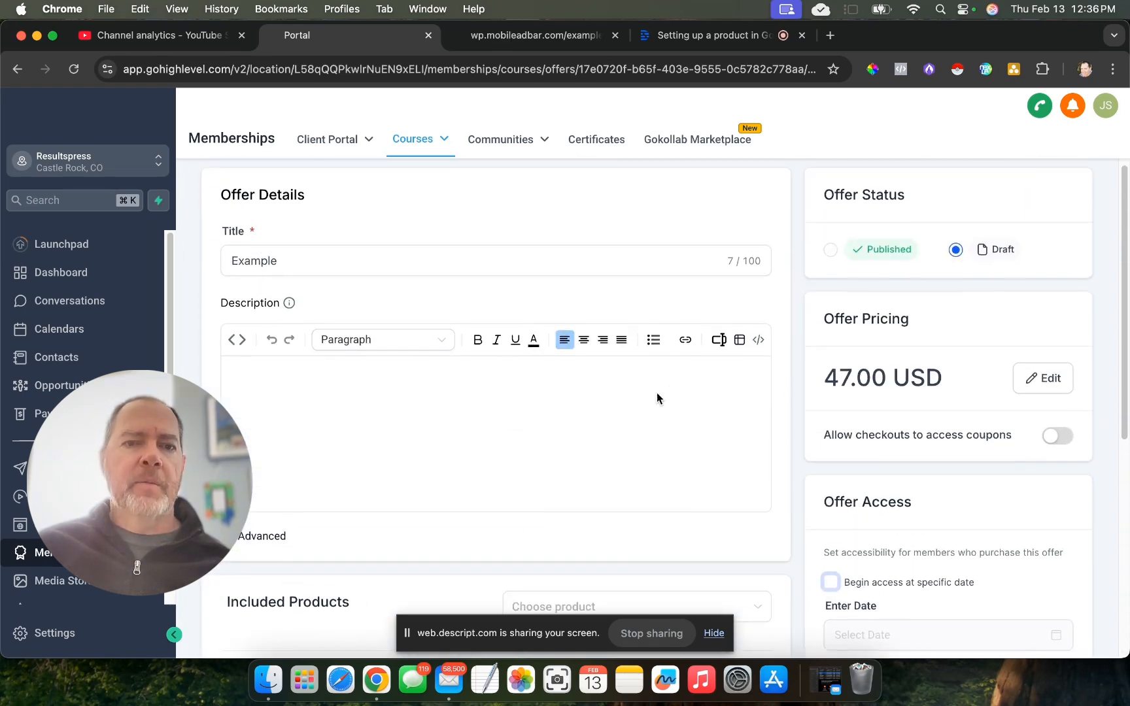
scroll(674, 404, up, 3)
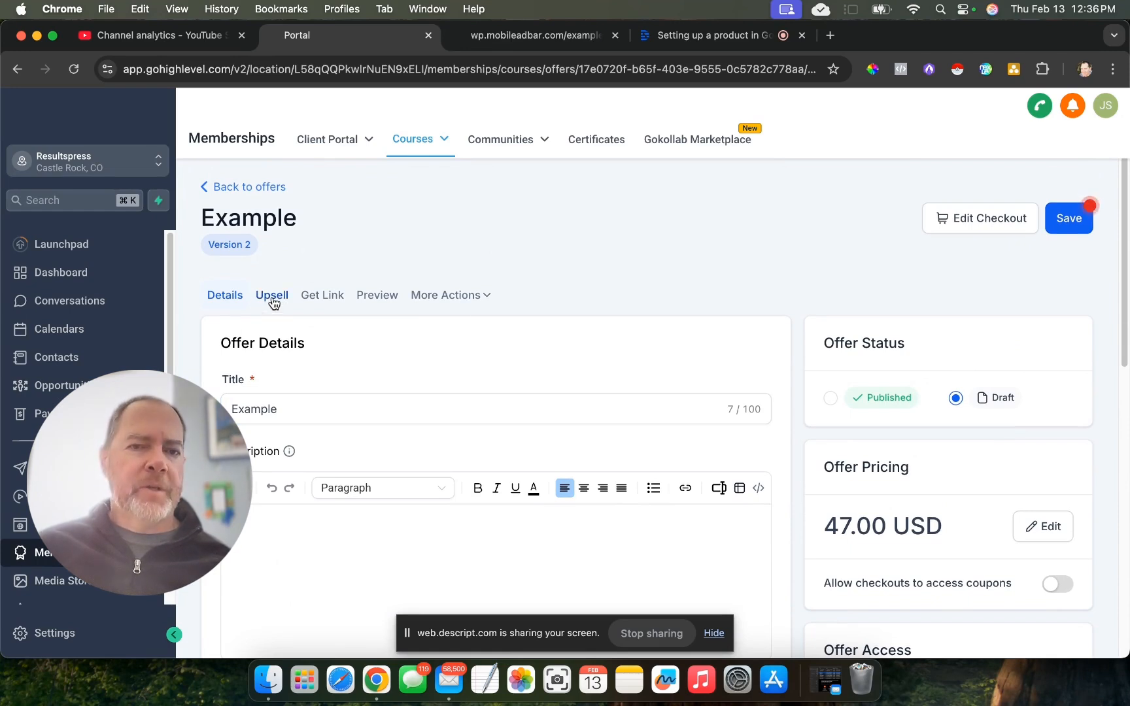
click(458, 295)
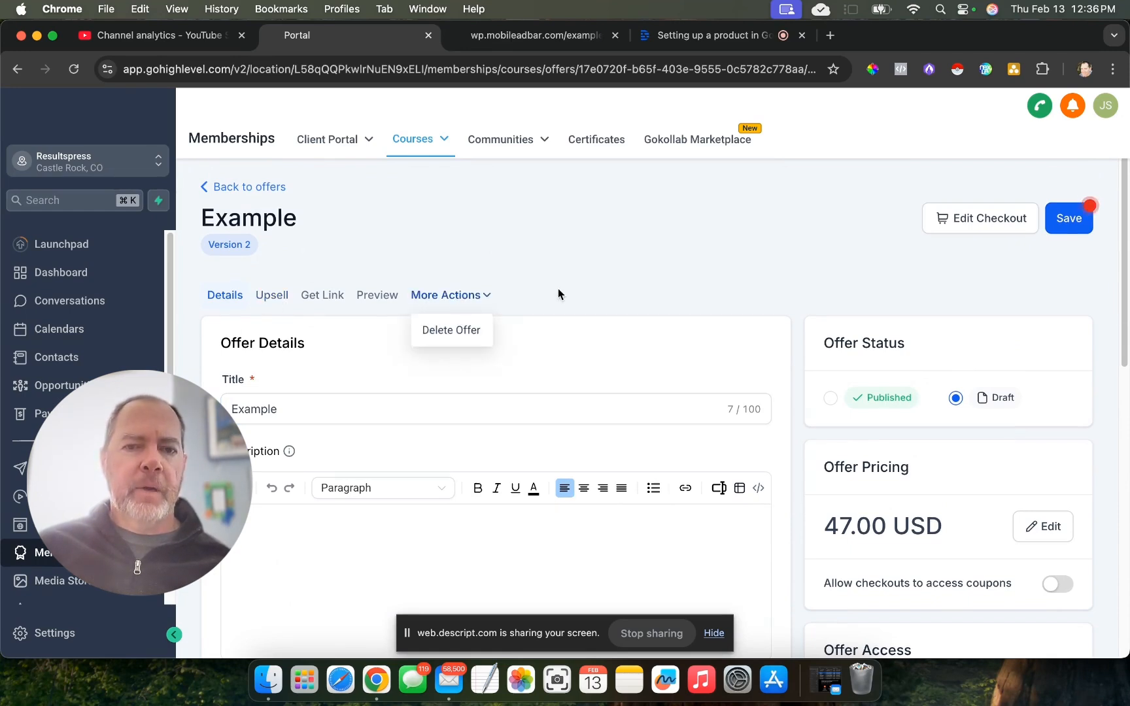
click(1073, 218)
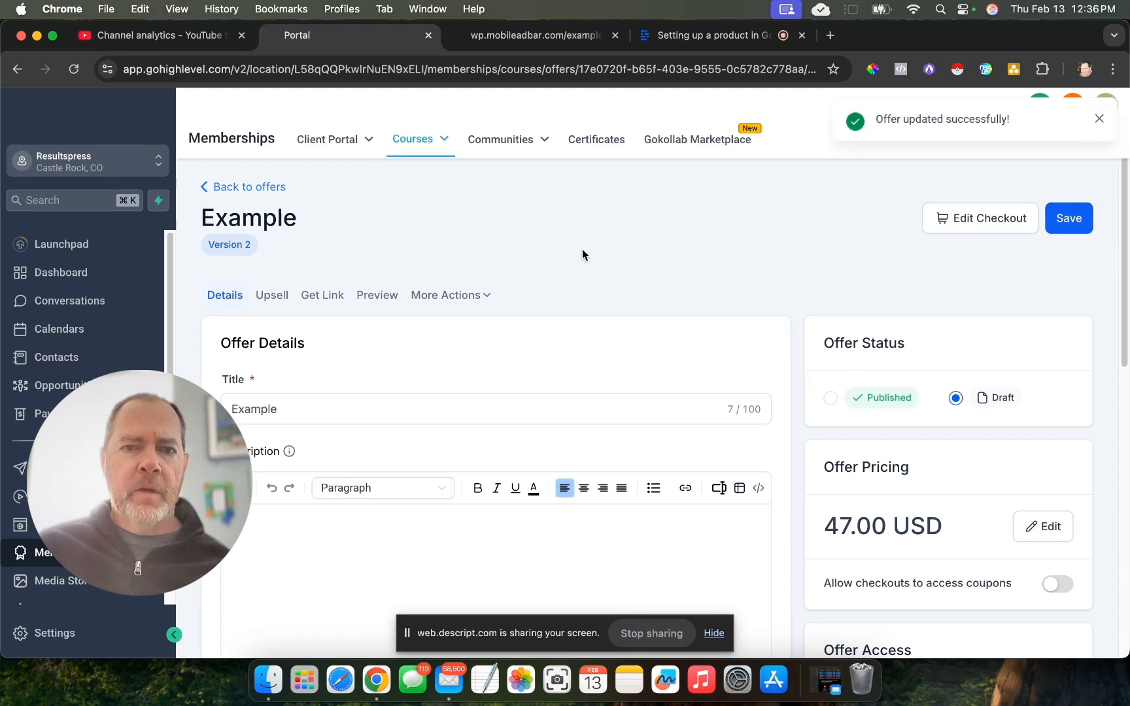
- Return to the offers list, change the draft Example offer to Published, and list the published offers
scroll(583, 252, down, 2)
scroll(584, 252, up, 2)
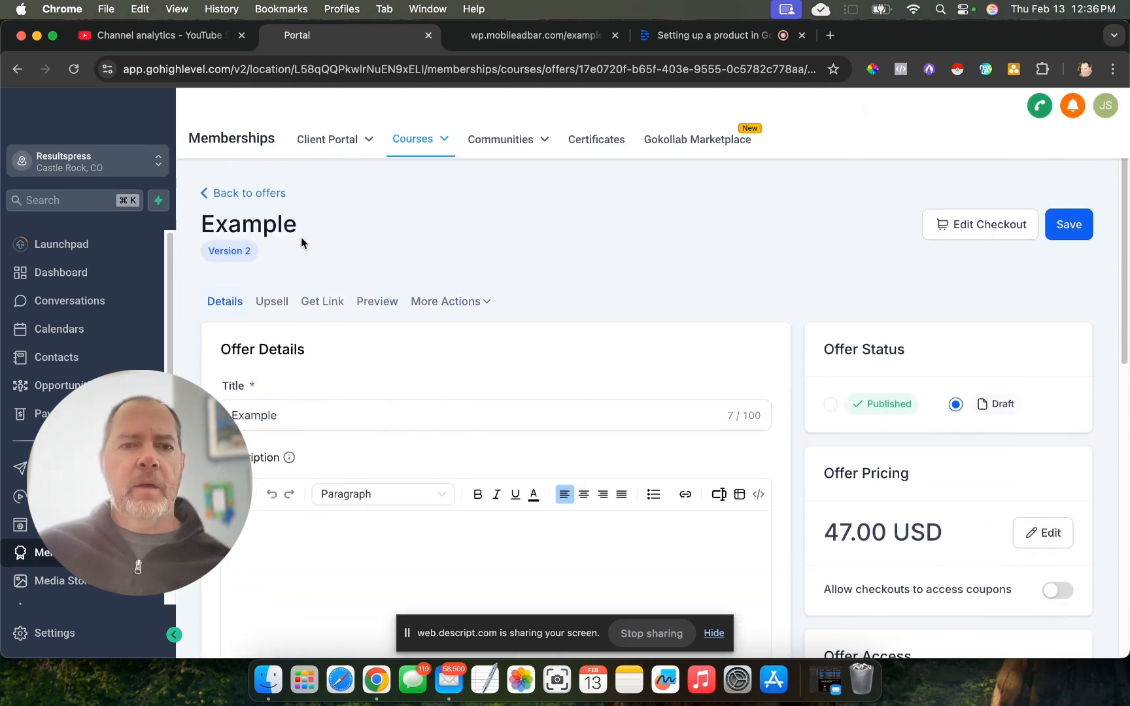
click(221, 193)
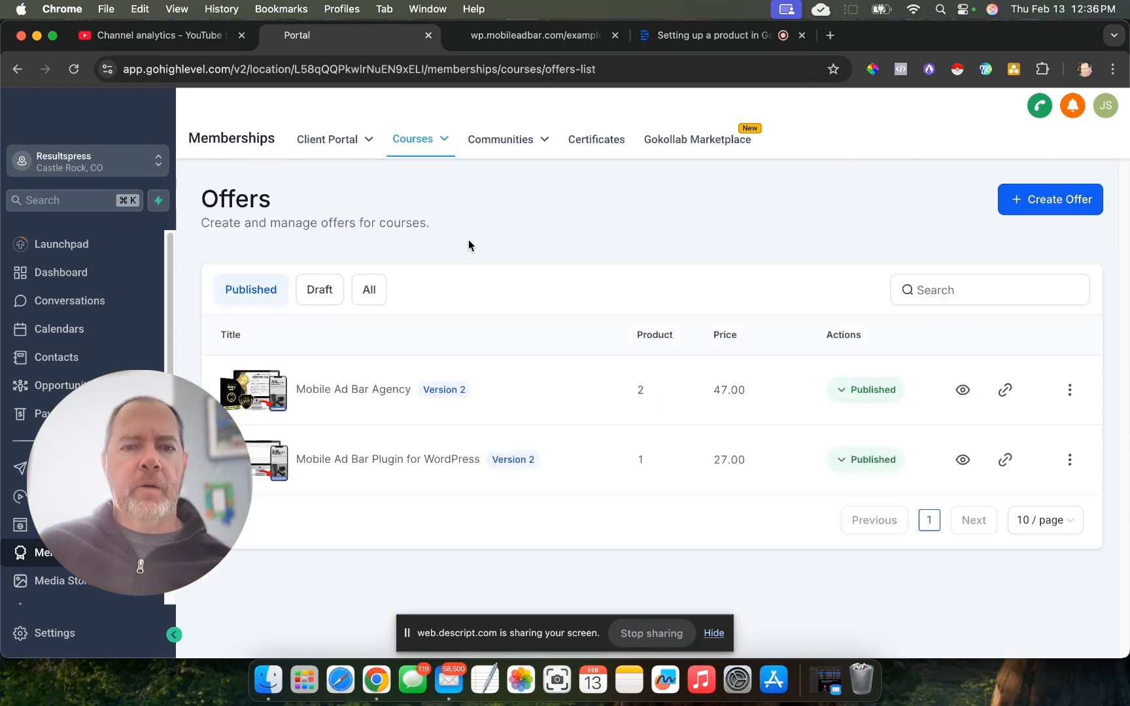
click(314, 289)
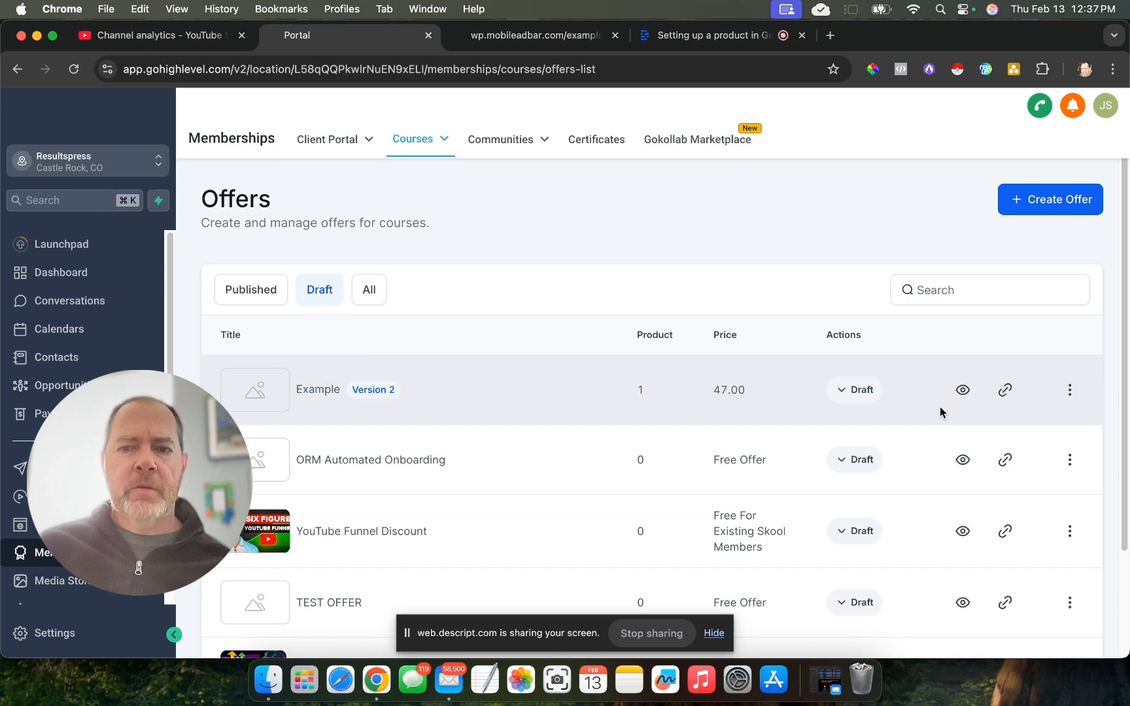
click(859, 392)
click(845, 336)
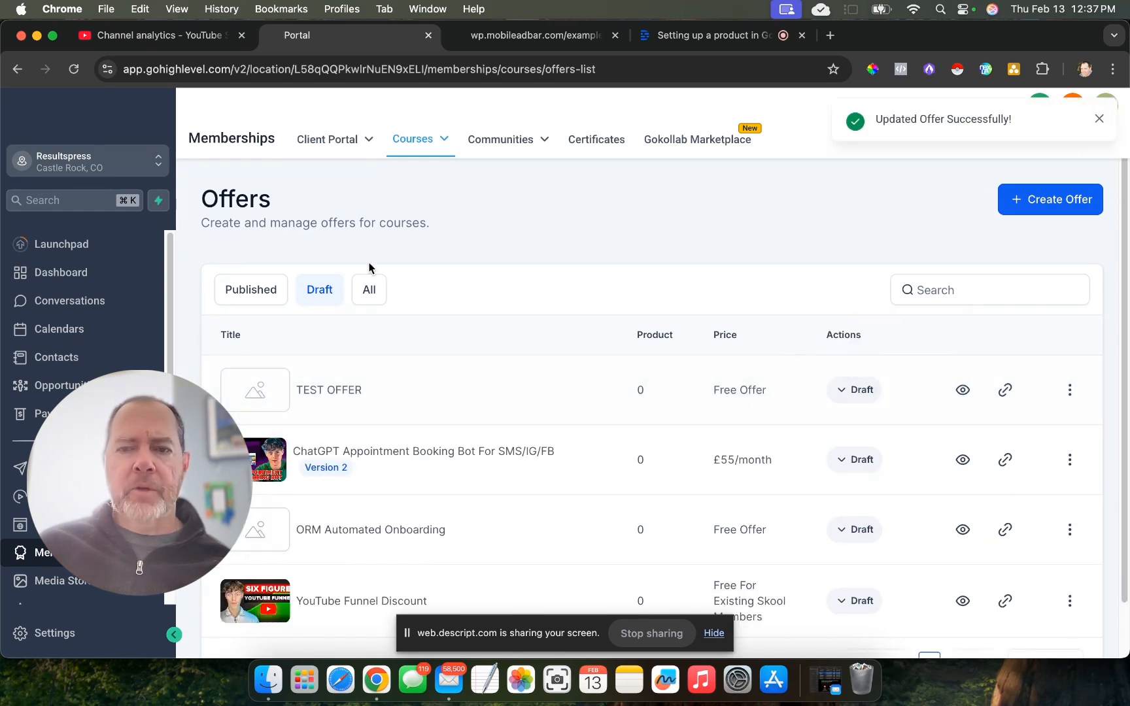
click(249, 292)
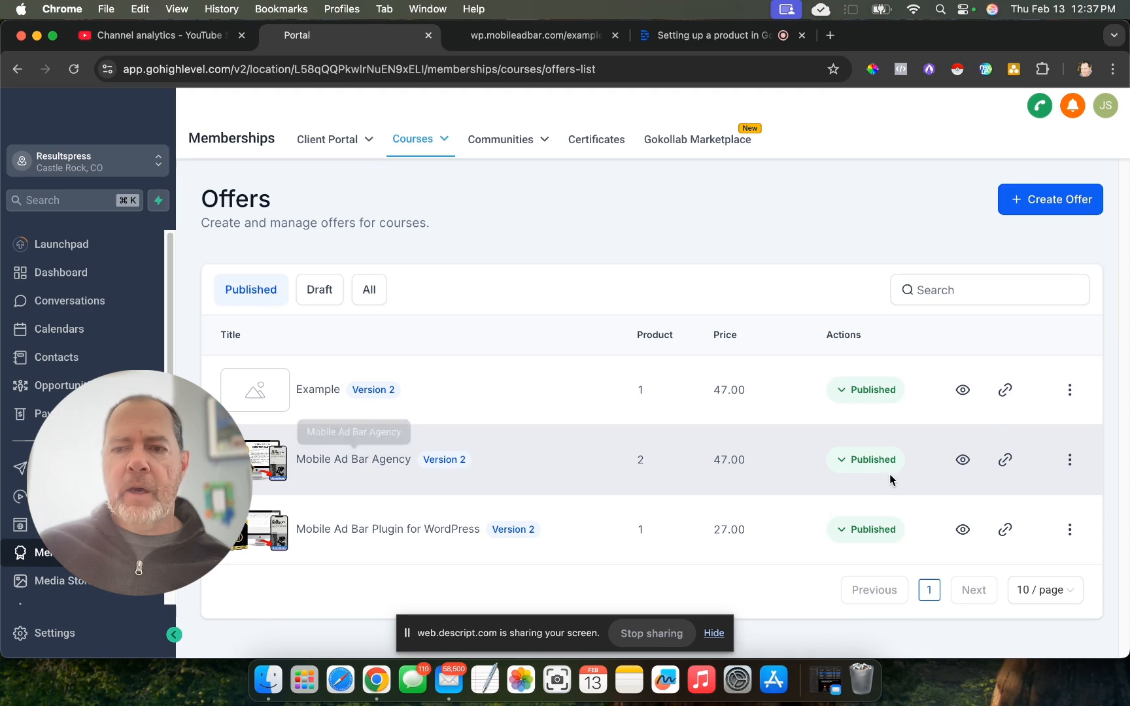
- Preview the Mobile Ad Bar Agency offer's checkout page, and review the statistics on the courses dashboard
click(962, 461)
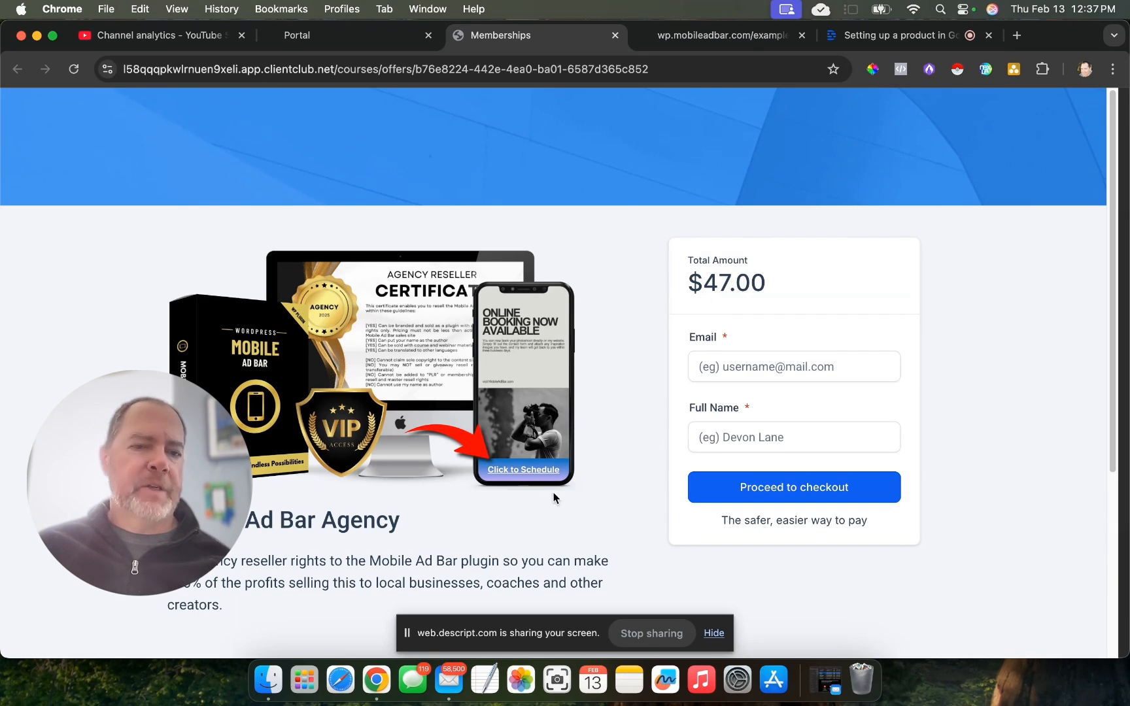
click(305, 40)
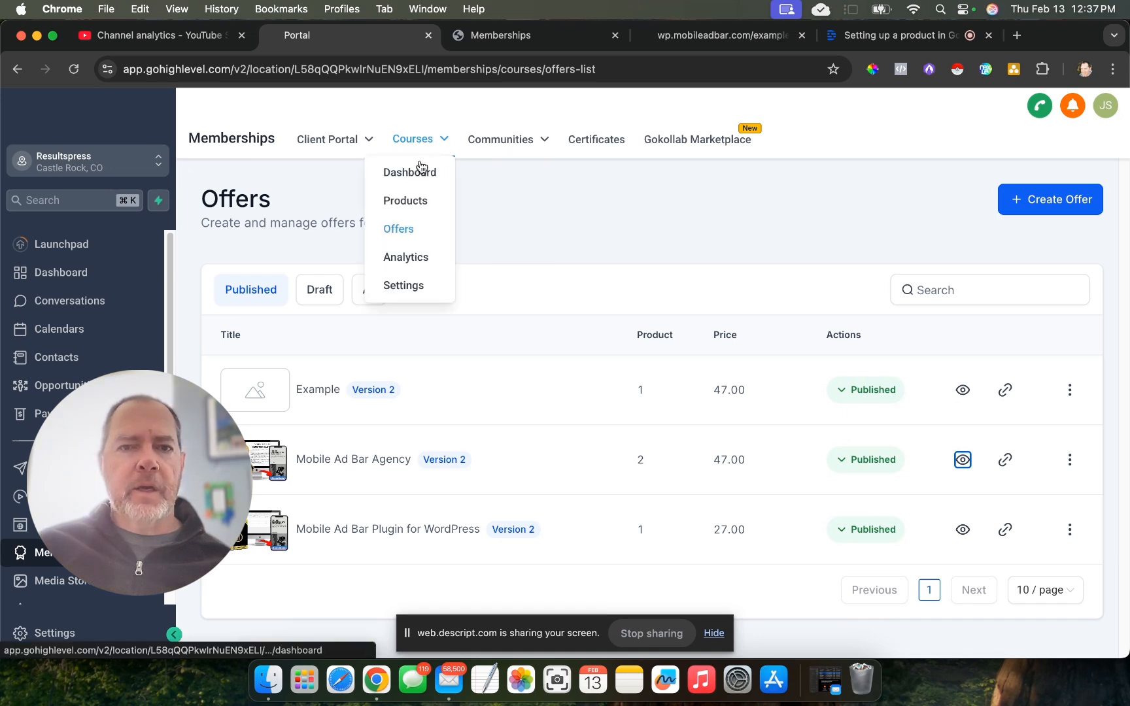
mouse_move(344, 146)
mouse_move(425, 146)
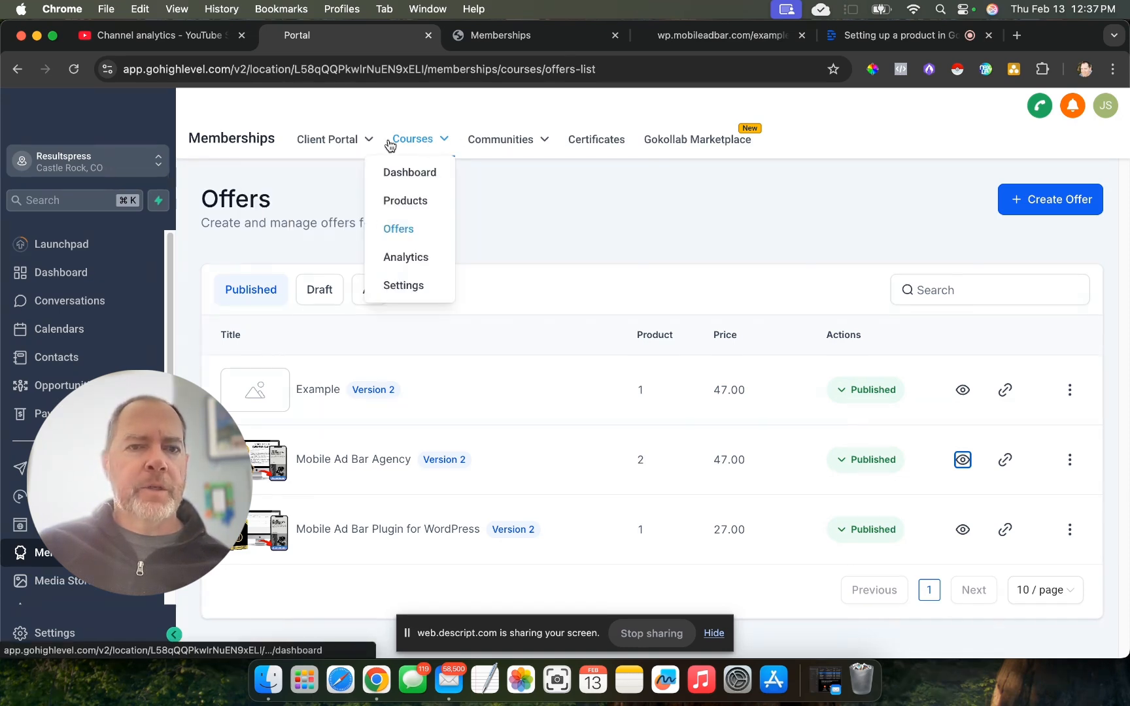
click(419, 173)
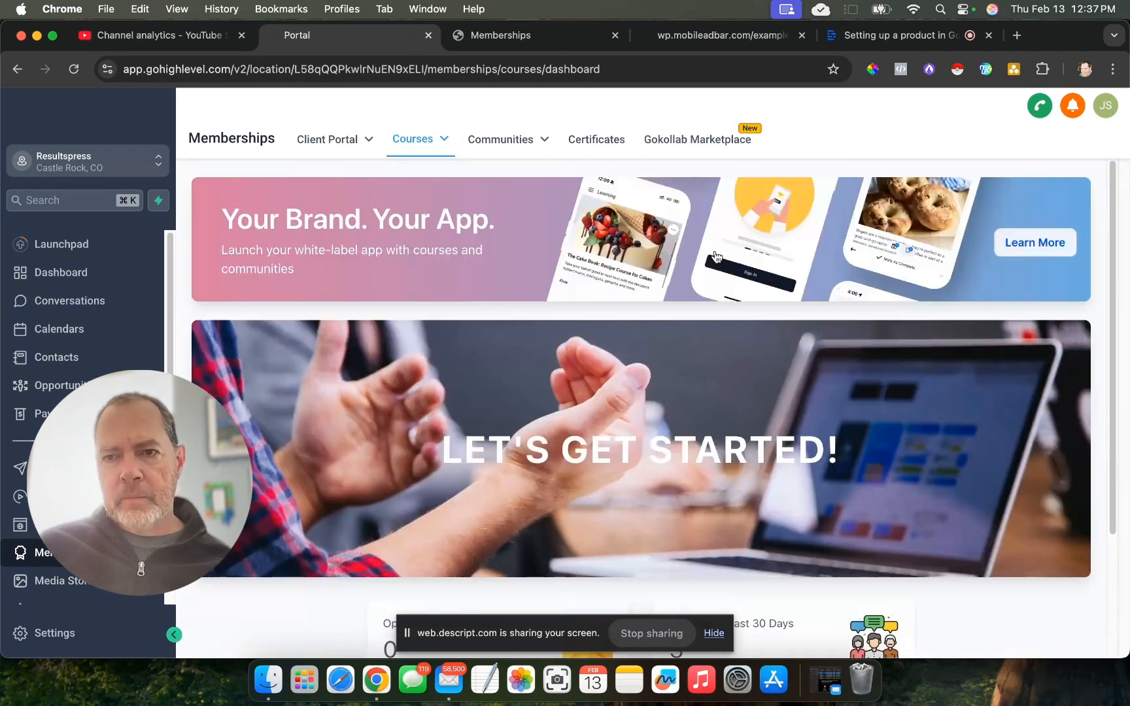
scroll(664, 272, down, 3)
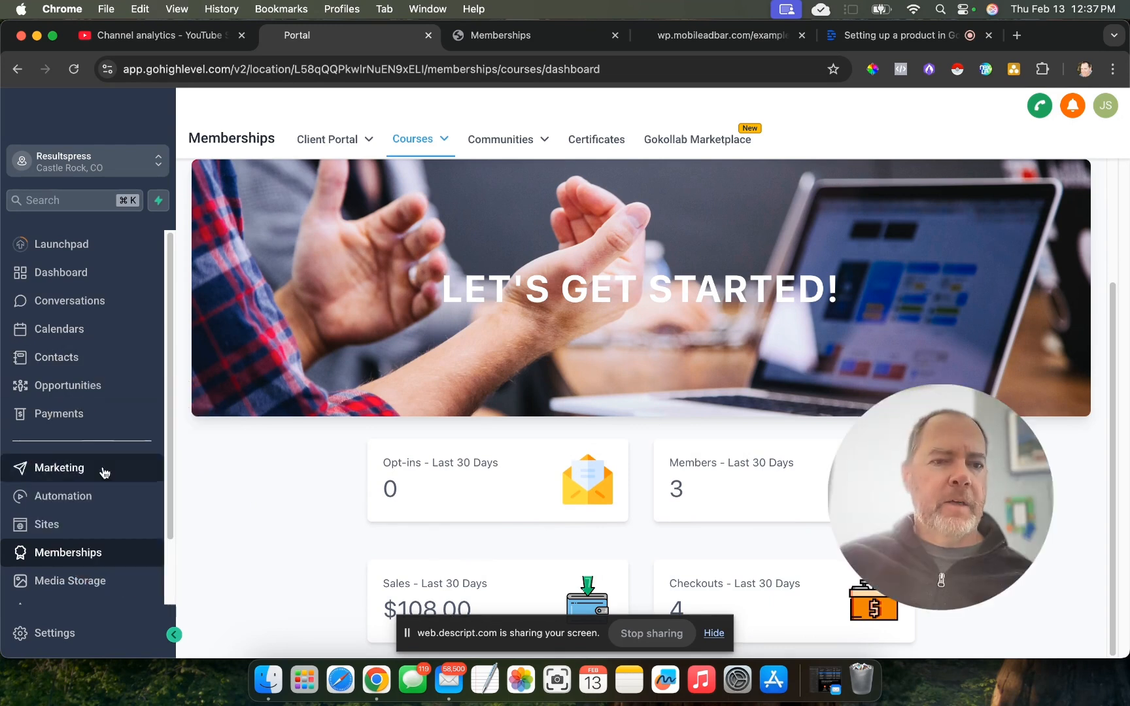
- Open the Mobile Ad Bar Sale workflow from the 0.2 Mobile Ad Bar automation folder and examine its trigger's filters
click(81, 496)
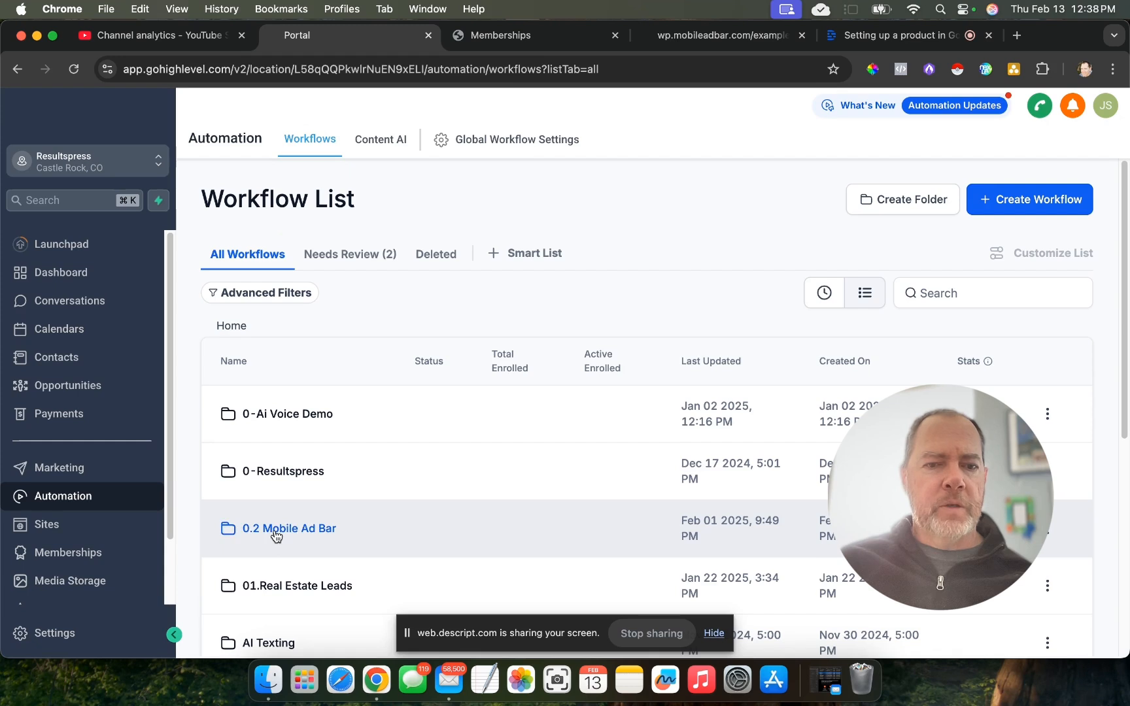
click(281, 538)
scroll(542, 458, down, 5)
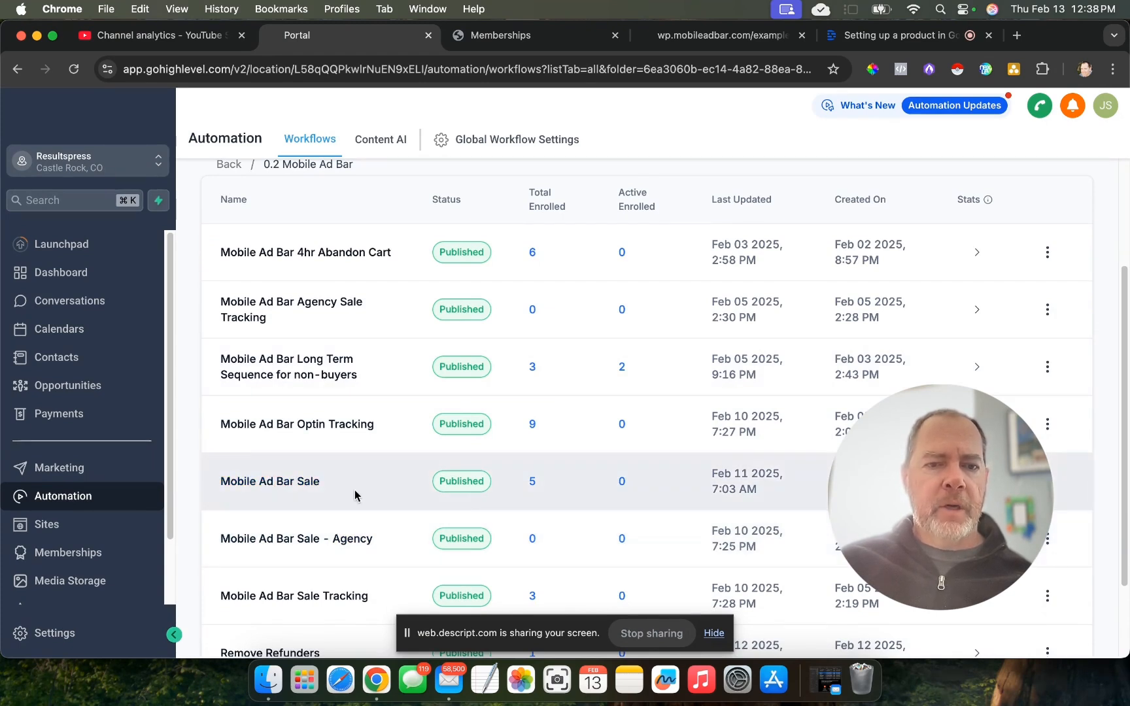
click(383, 494)
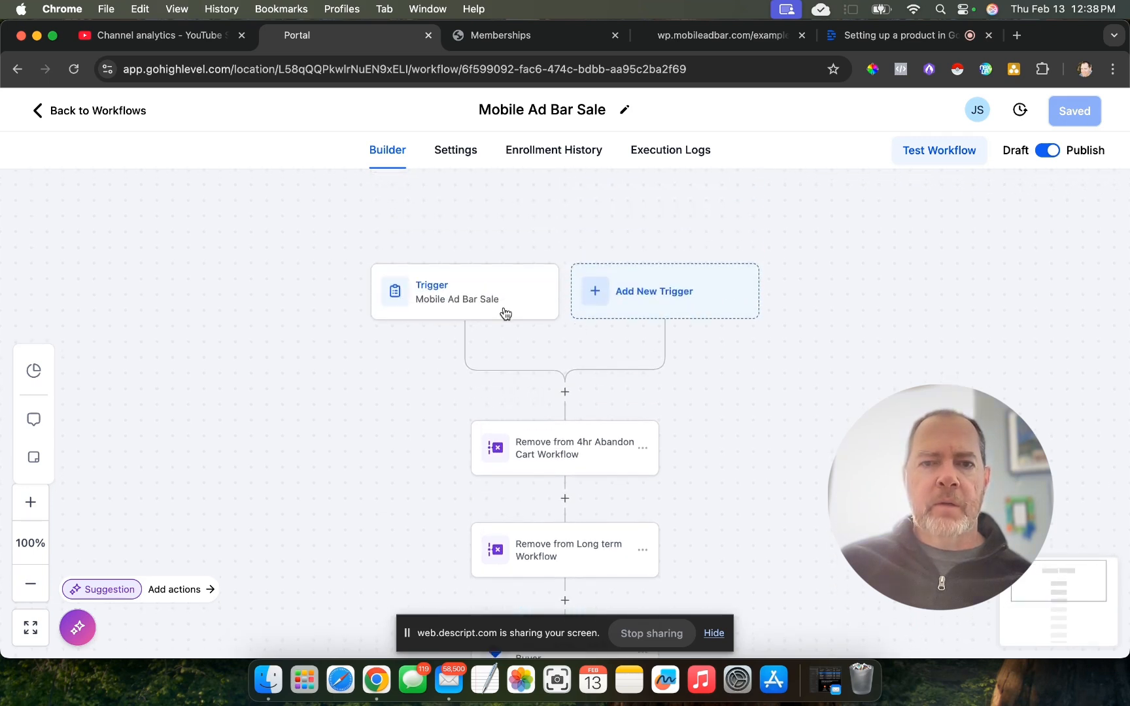
click(469, 305)
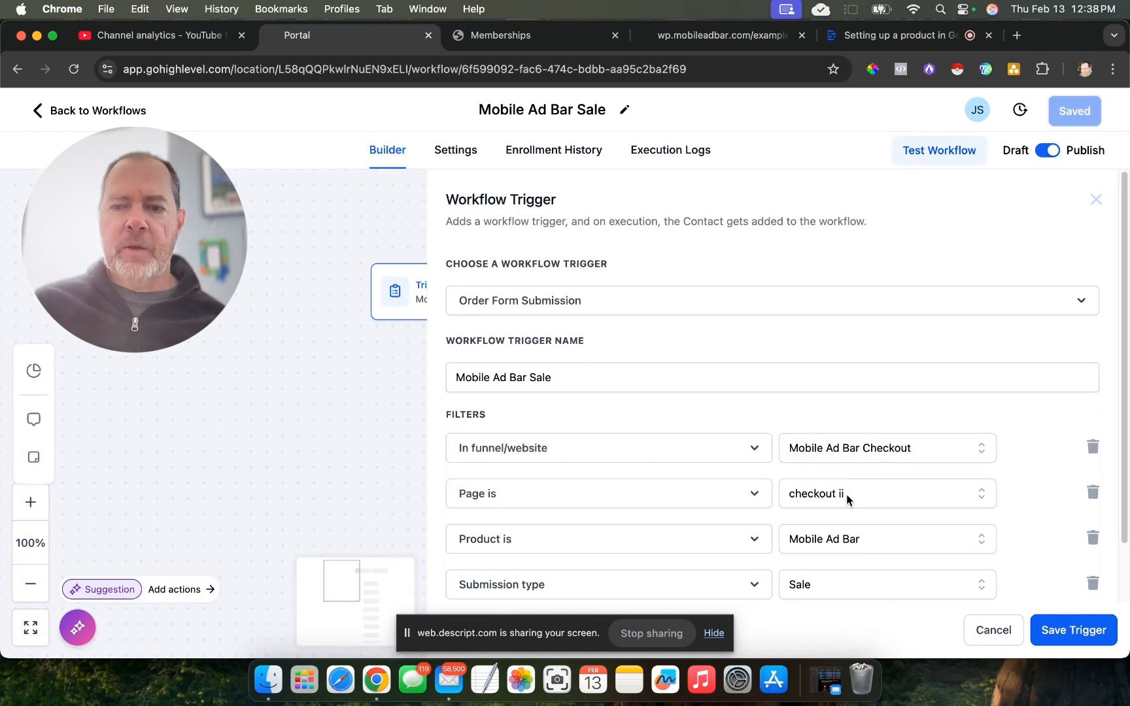
- Check the choices for the trigger's product filter, and close the trigger without saving
scroll(817, 504, down, 2)
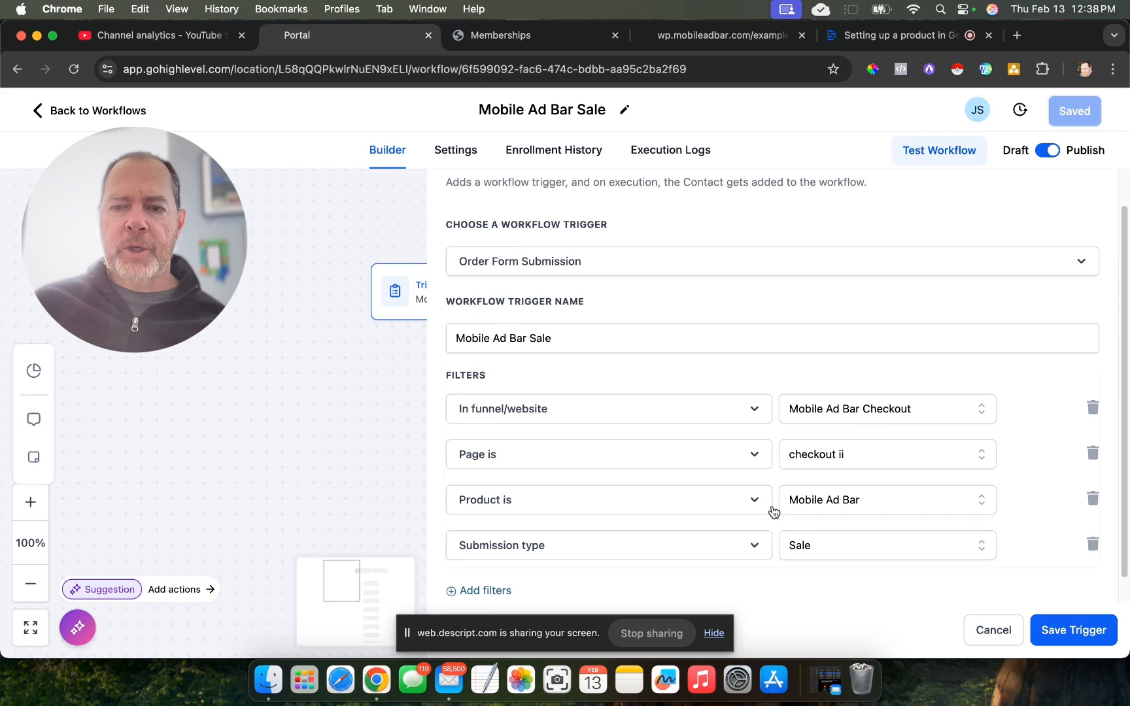
click(860, 499)
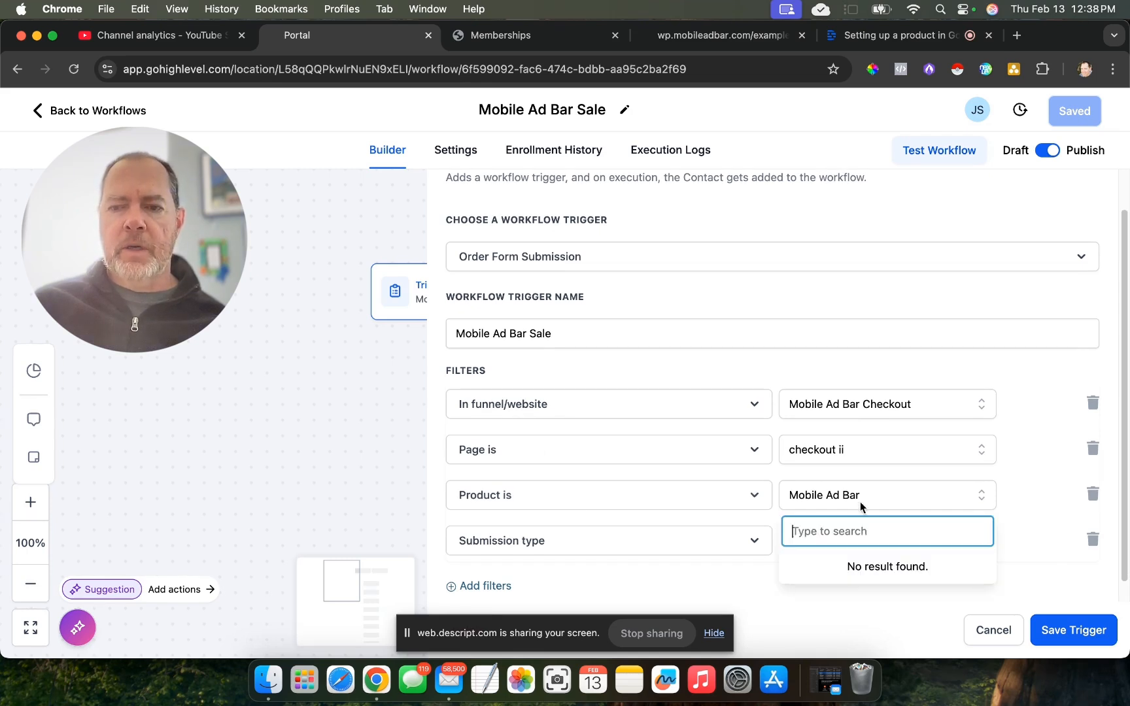
click(1019, 488)
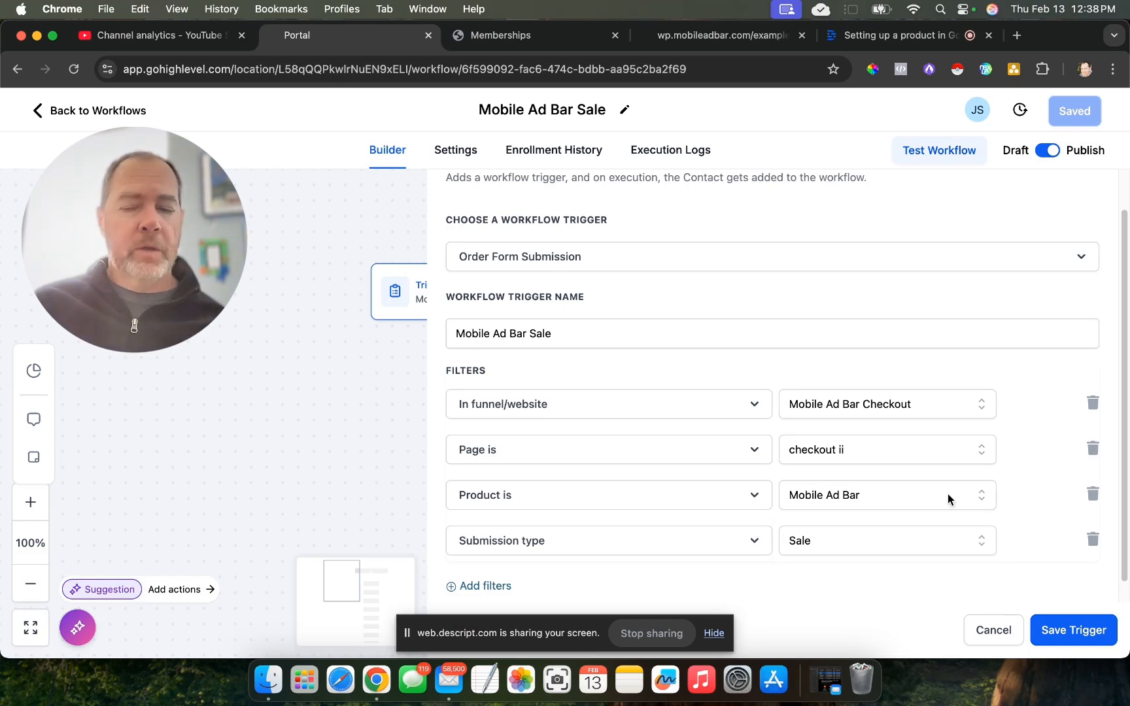
scroll(818, 549, down, 1)
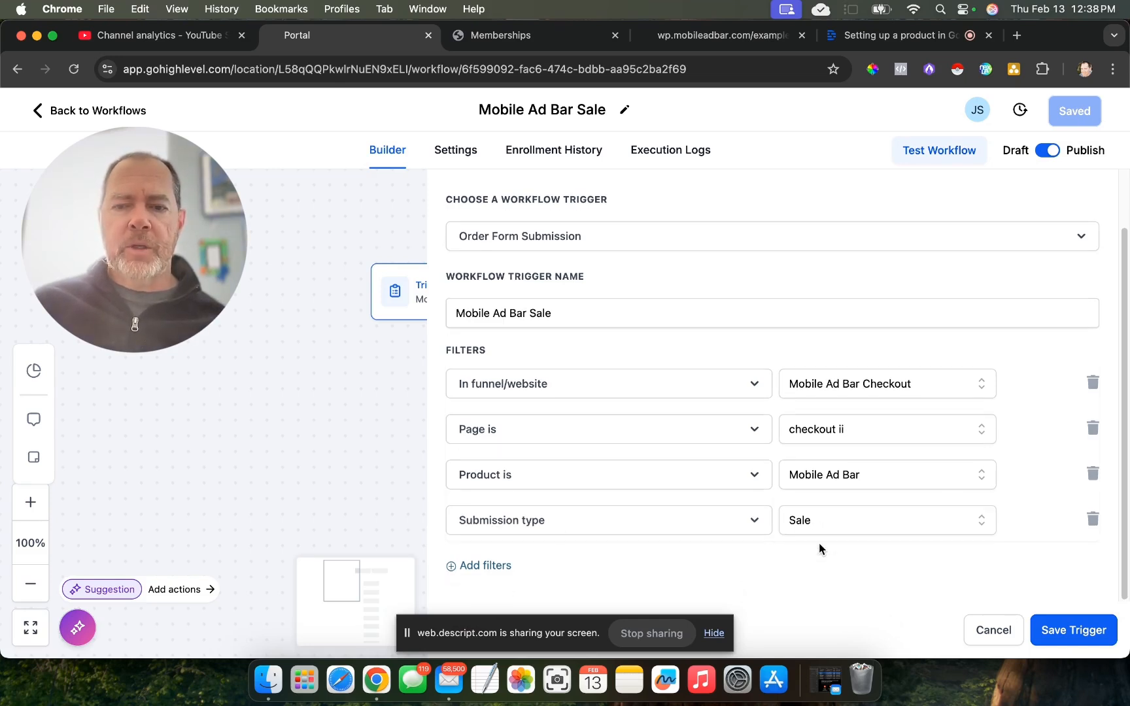
click(994, 630)
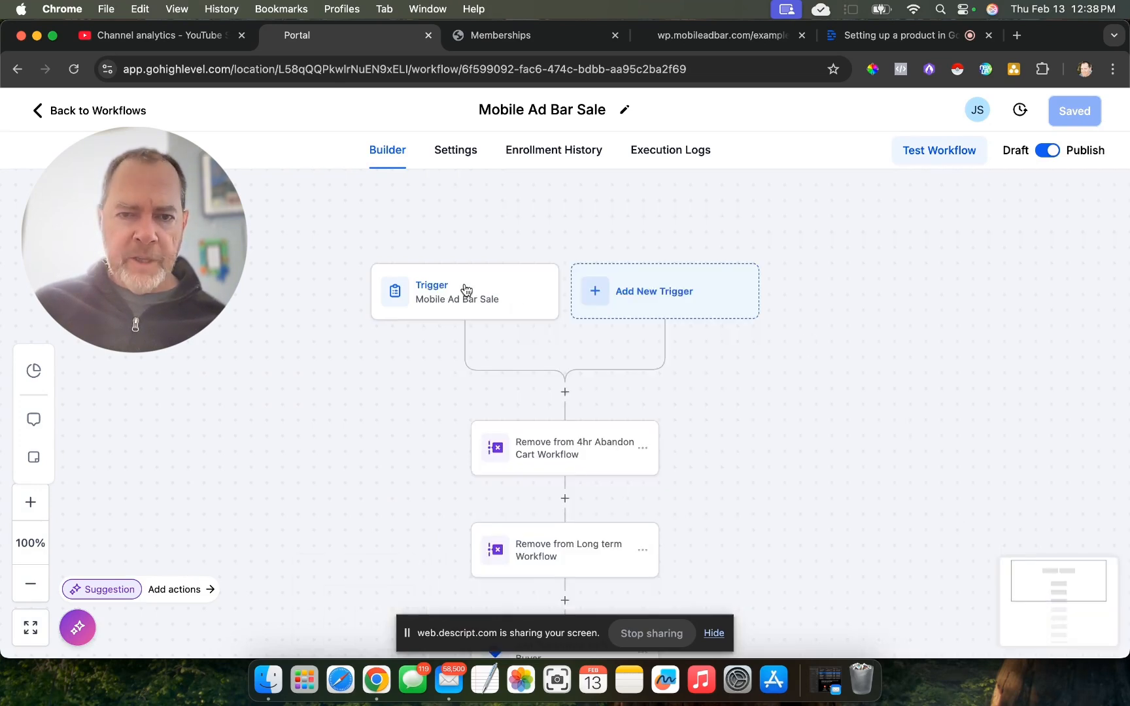
- Review the actions in the Mobile Ad Bar Sale workflow and open the Course Grant offer action
scroll(772, 454, down, 1)
scroll(772, 453, down, 2)
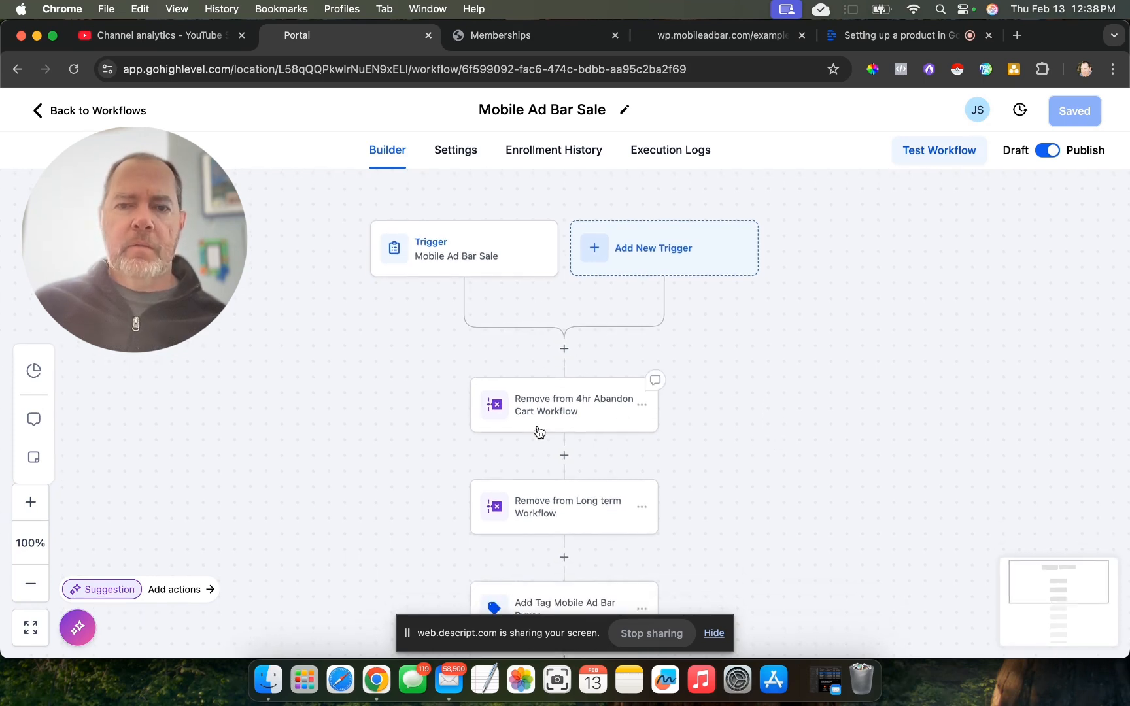
scroll(565, 411, down, 2)
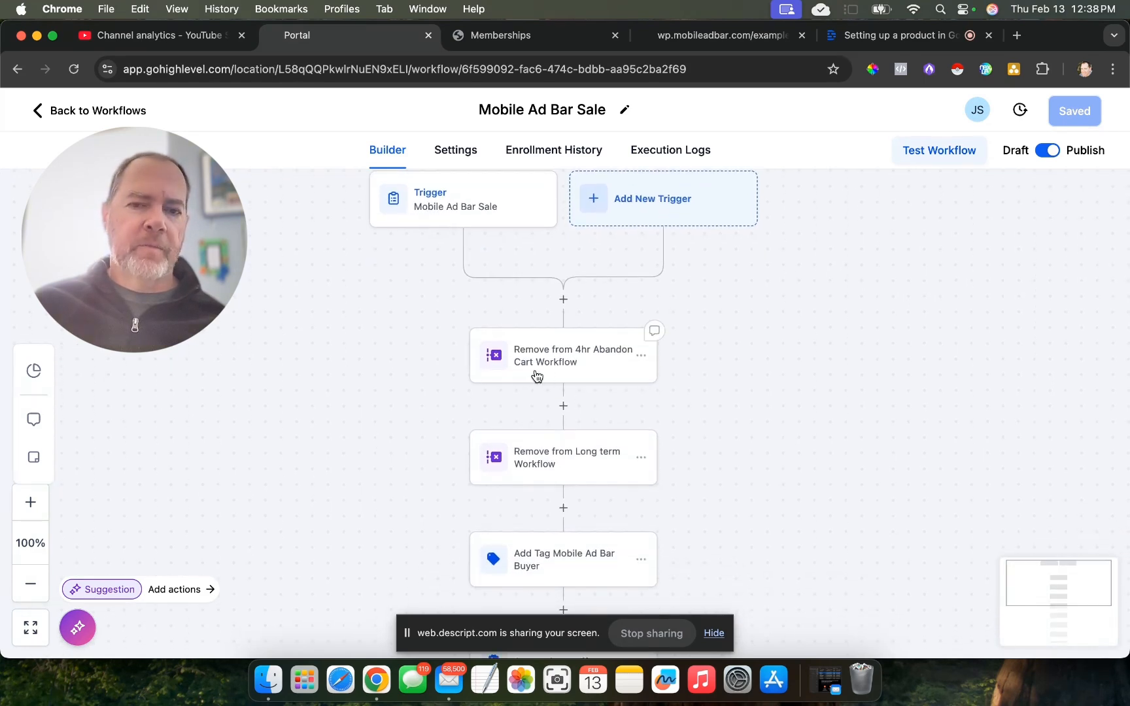
scroll(684, 482, down, 5)
scroll(733, 480, down, 4)
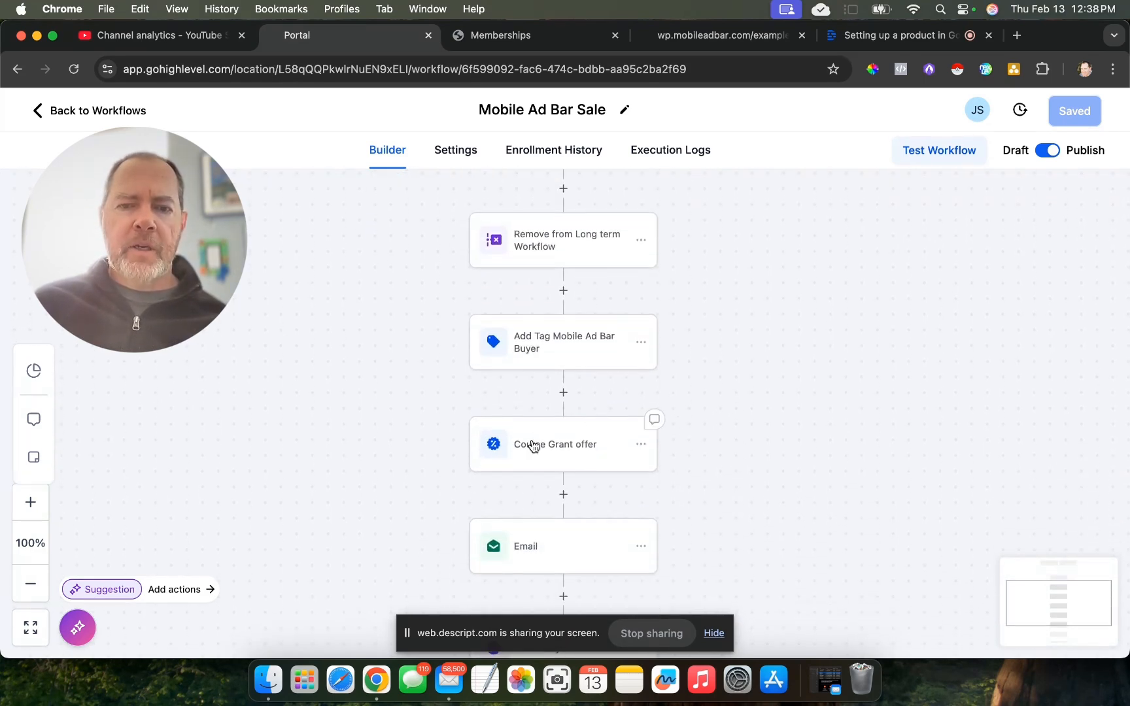
click(534, 446)
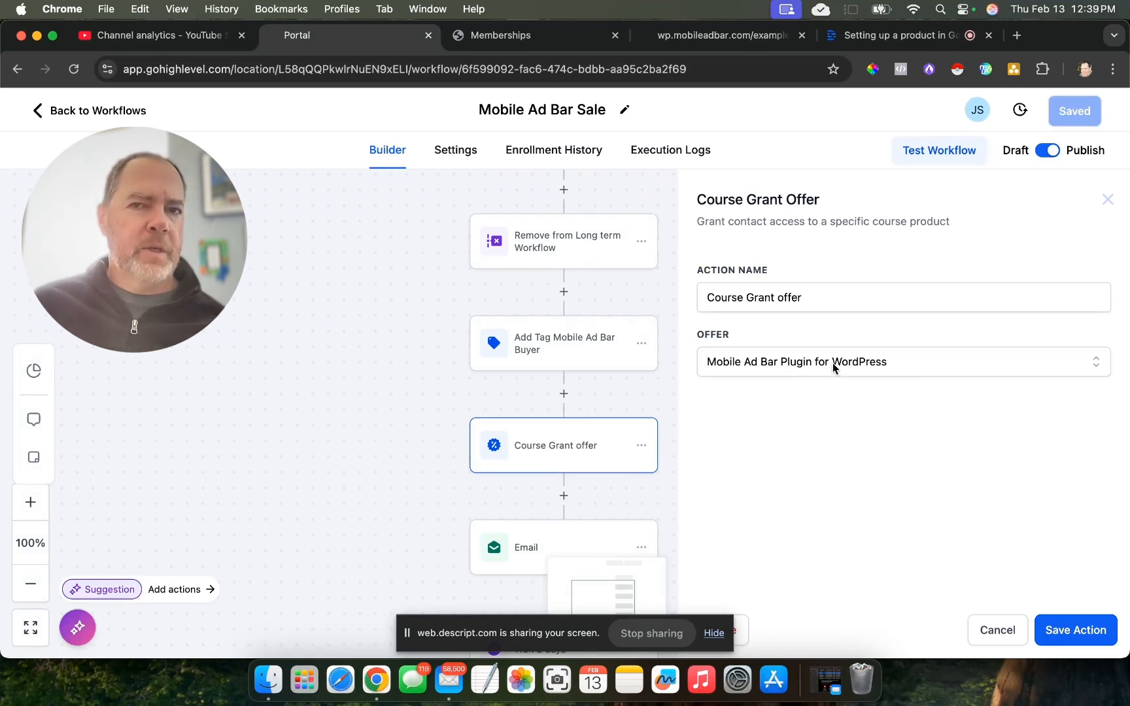
- Try Example as the granted offer in the Course Grant offer action, and discard the change
click(905, 371)
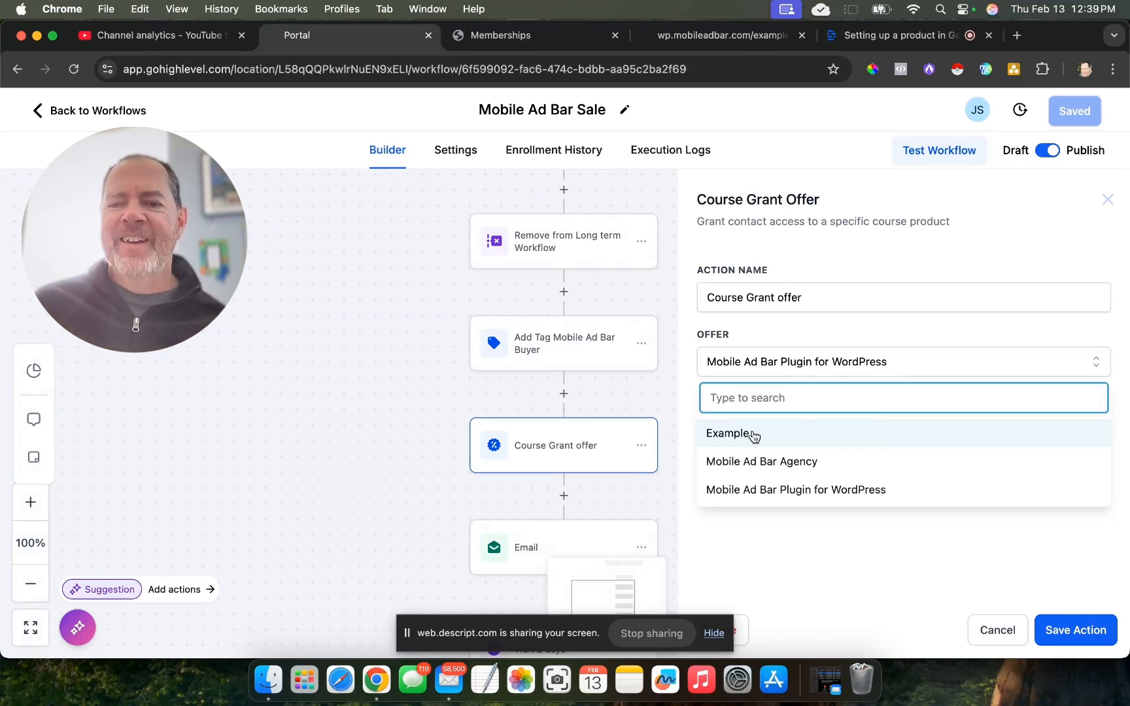
click(752, 435)
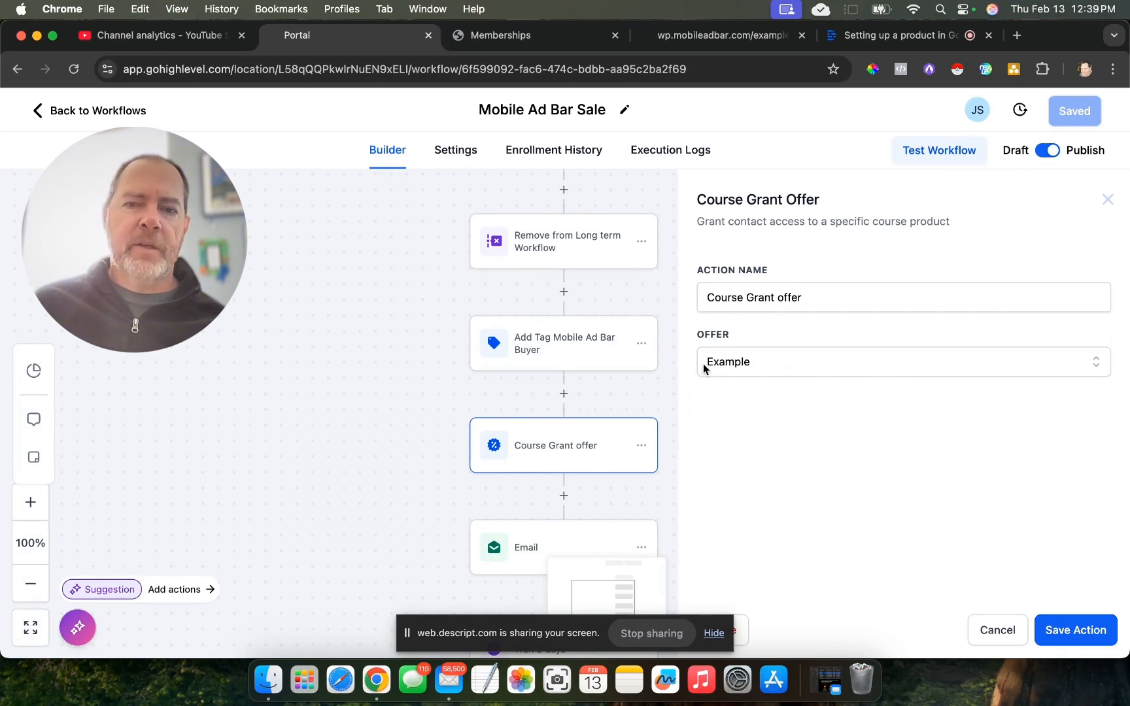
click(743, 366)
click(804, 472)
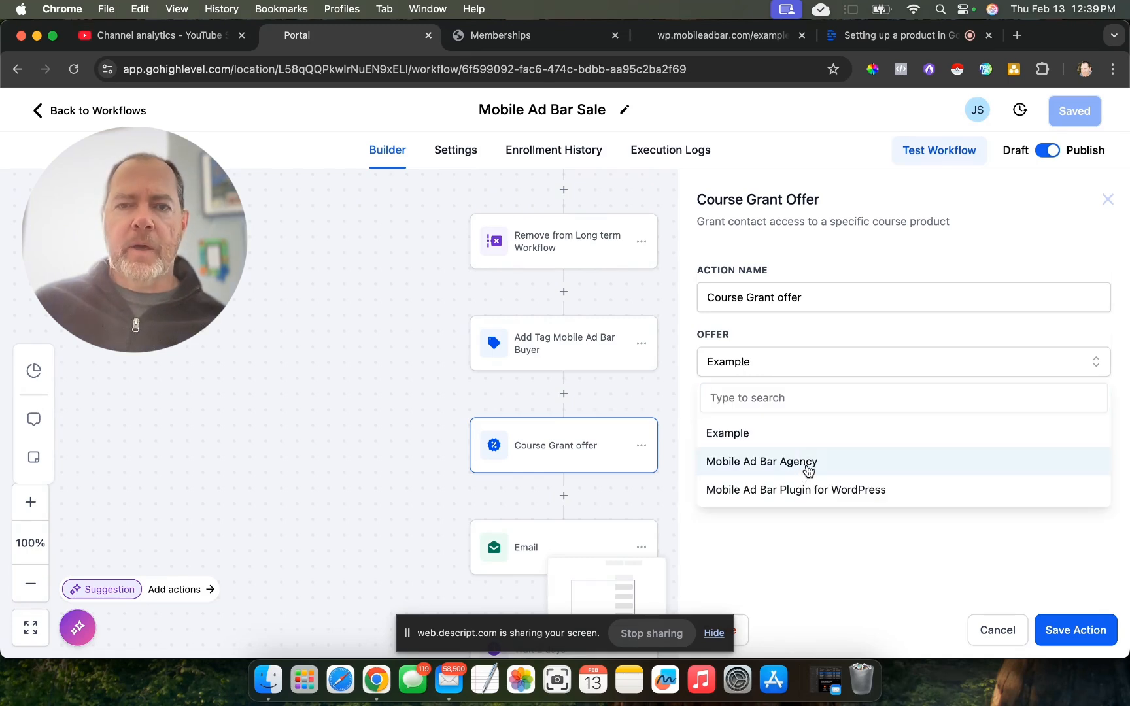
click(998, 631)
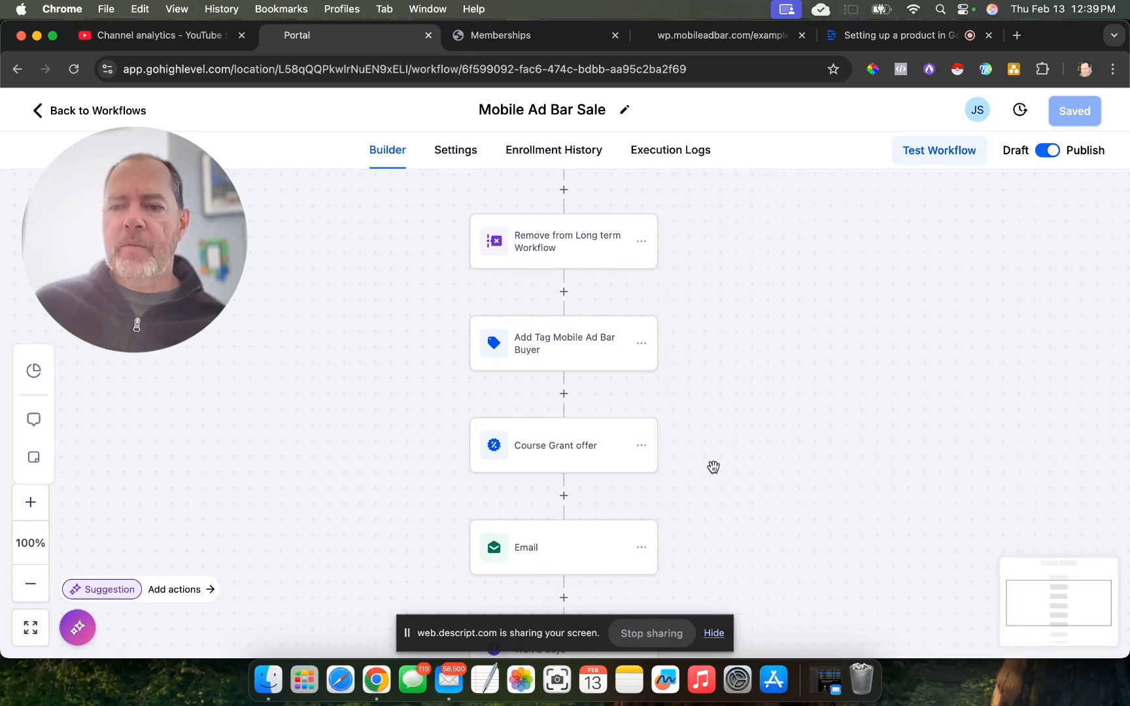
- Leave the workflow and review the products list under Payments
scroll(568, 381, down, 3)
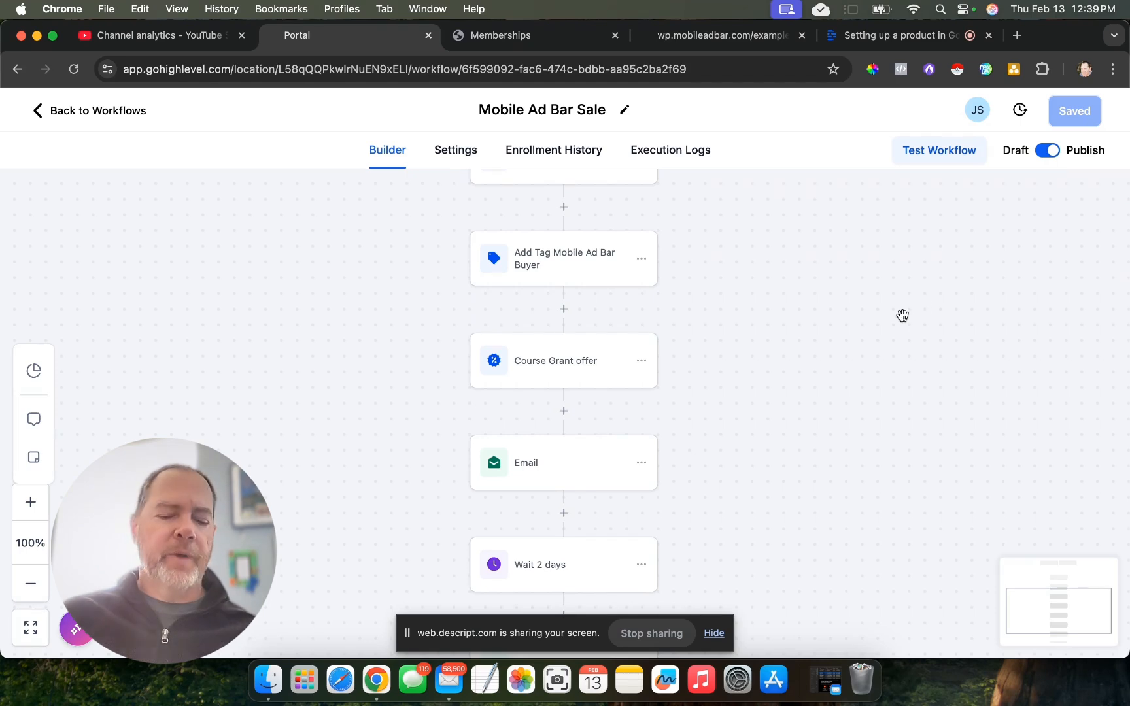
click(37, 110)
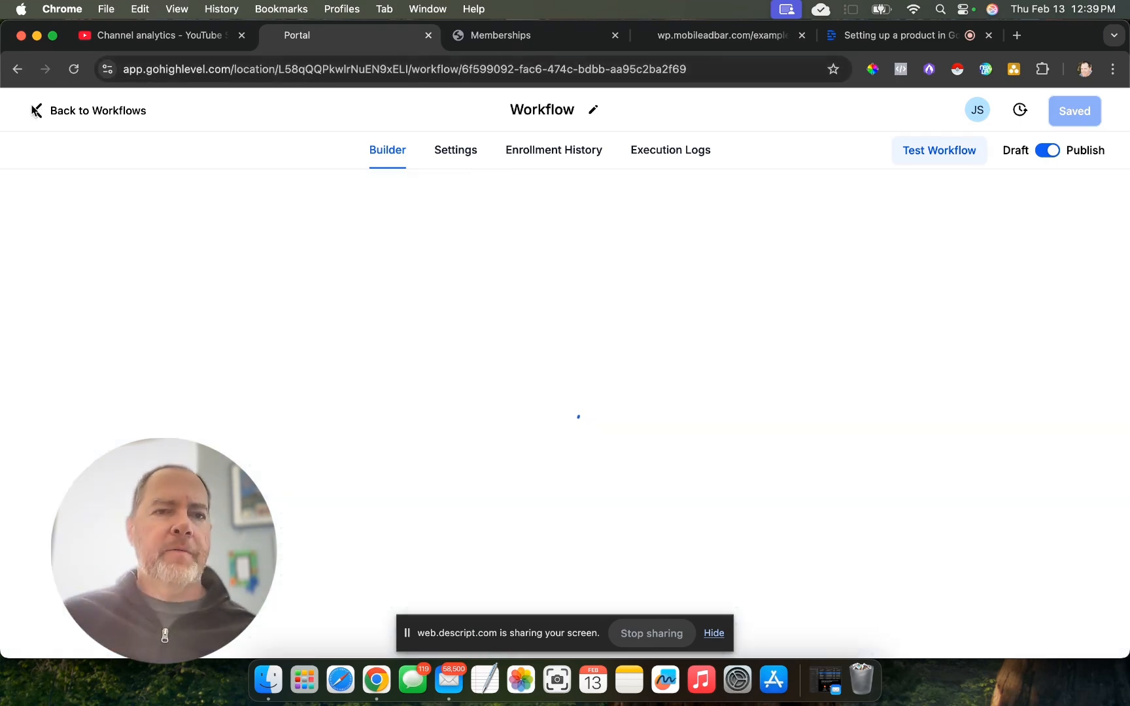
click(39, 418)
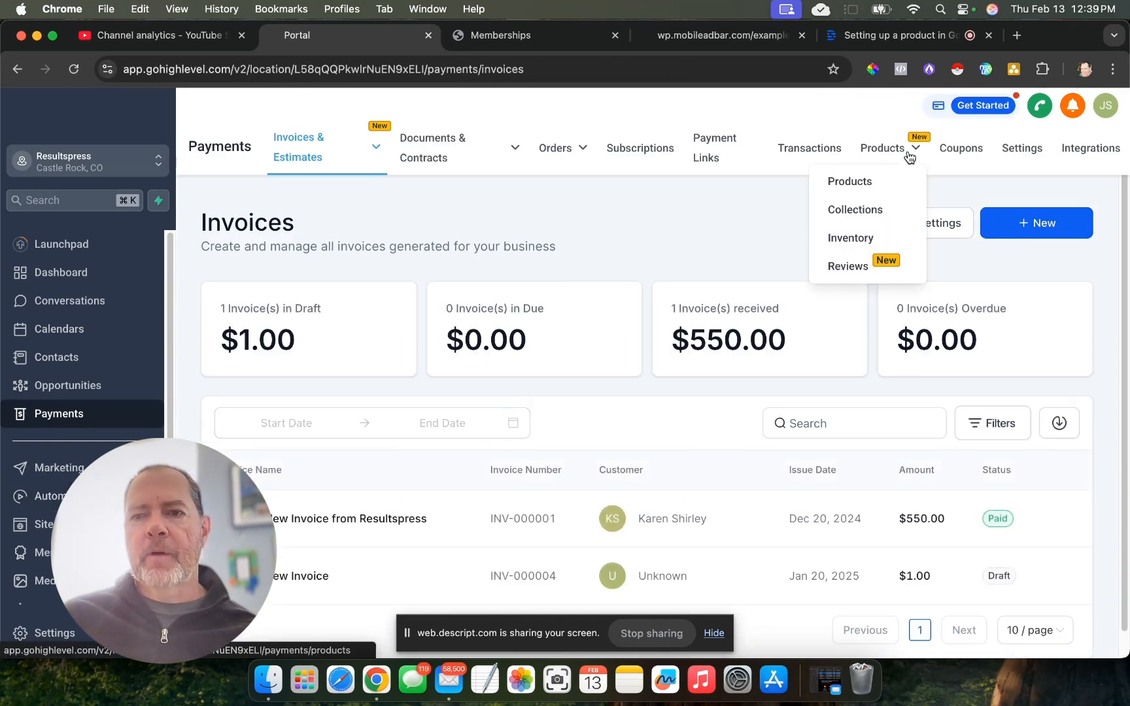
click(862, 184)
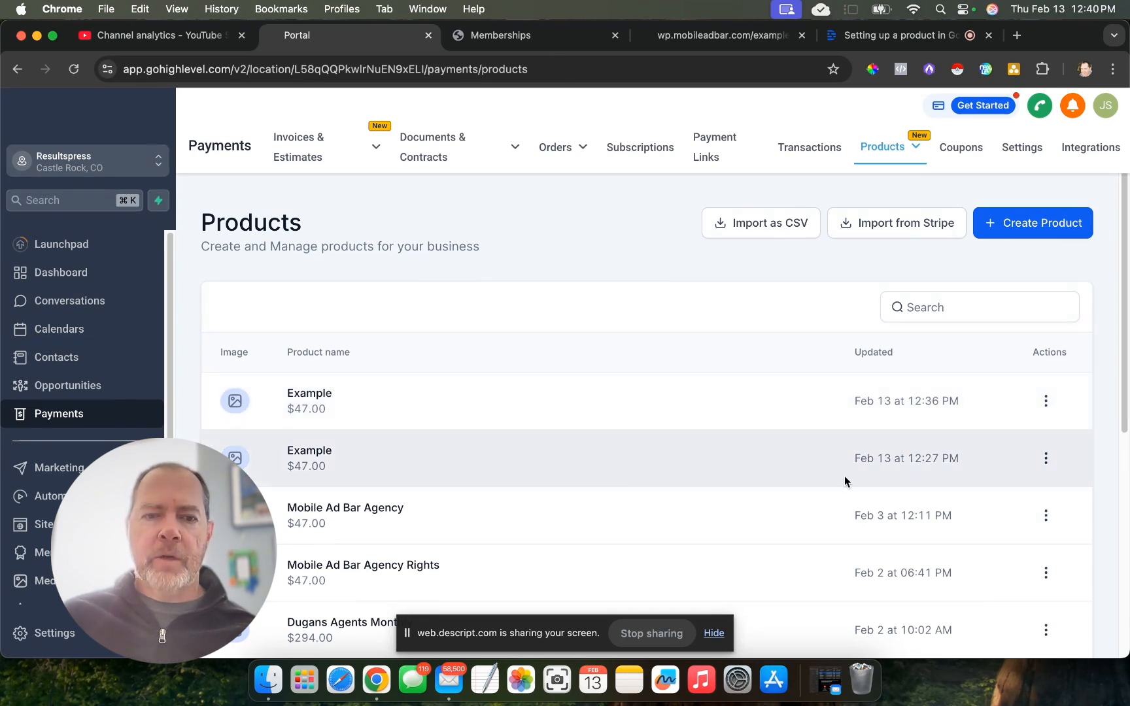
mouse_move(872, 164)
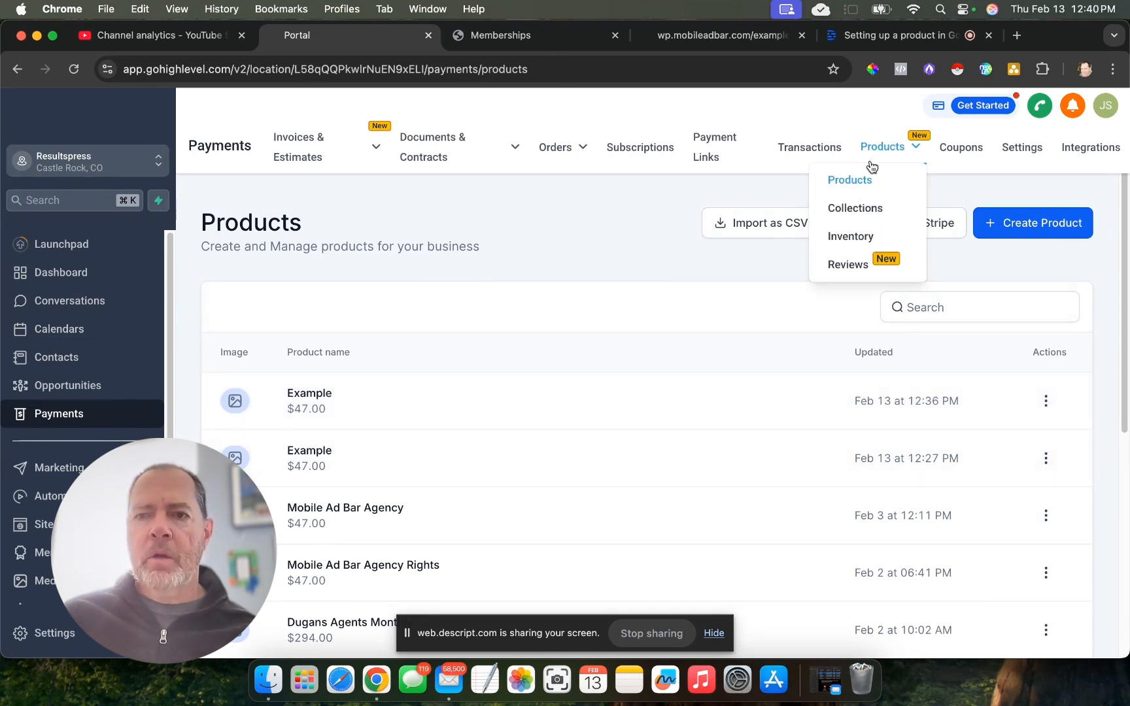
mouse_move(427, 198)
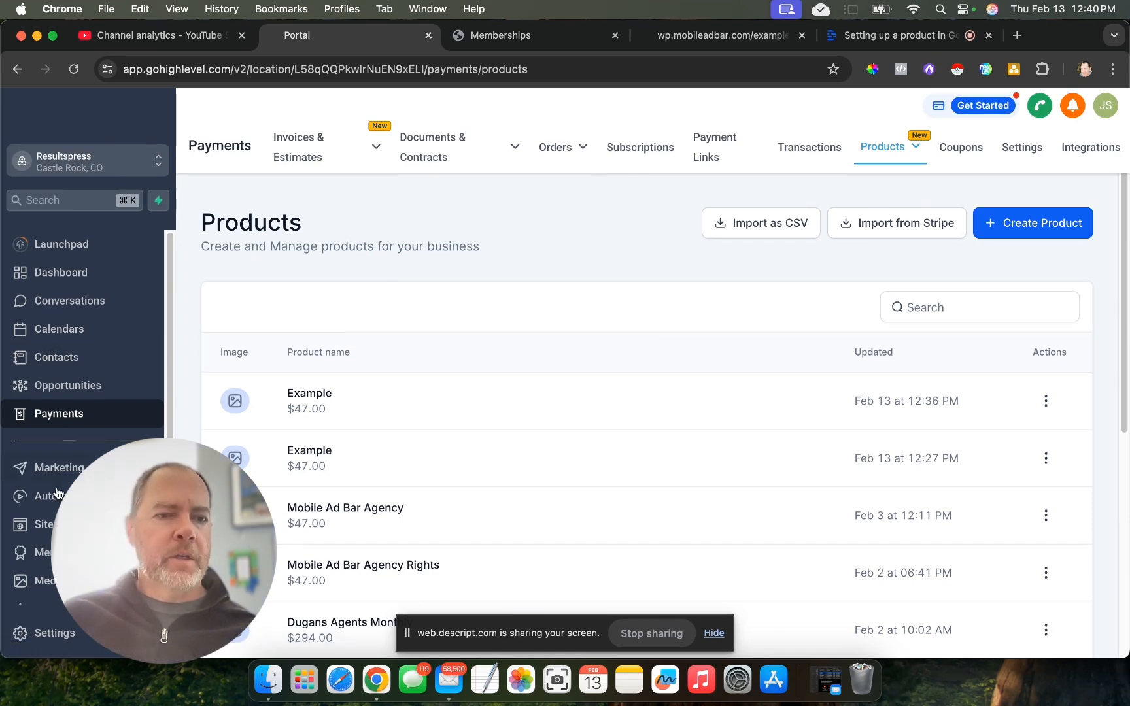
- Open the Mobile Ad Bar Checkout funnel and view the products assigned to its Example checkout step
click(46, 525)
scroll(321, 445, down, 1)
click(295, 369)
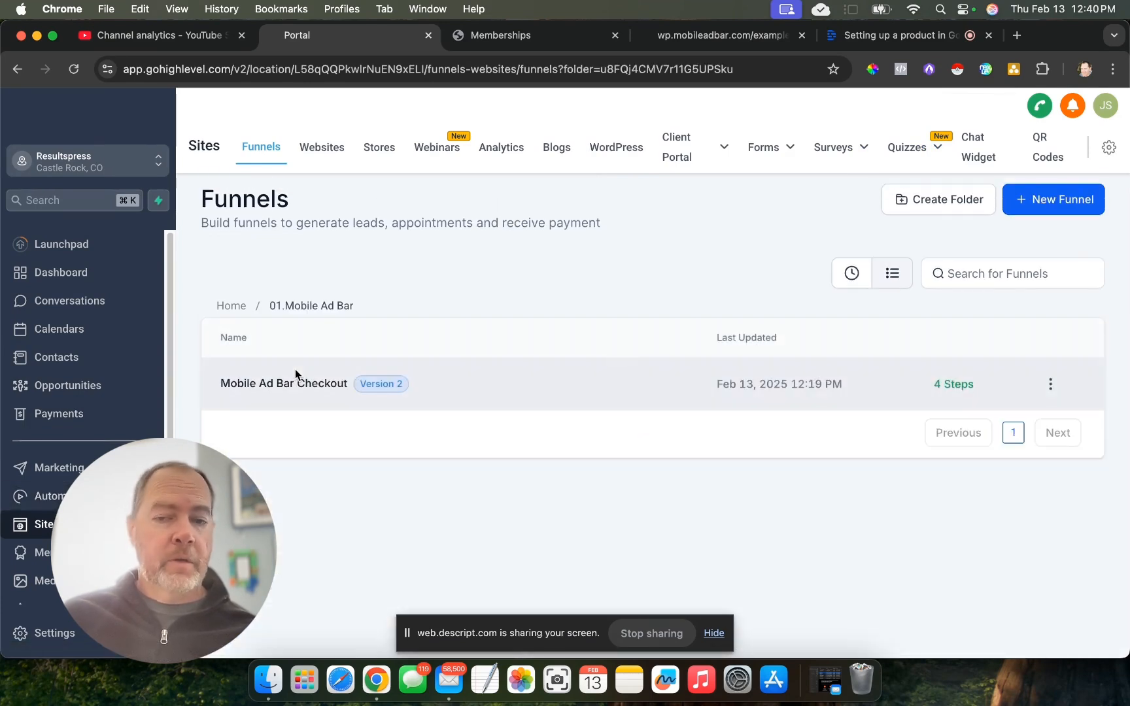
click(296, 384)
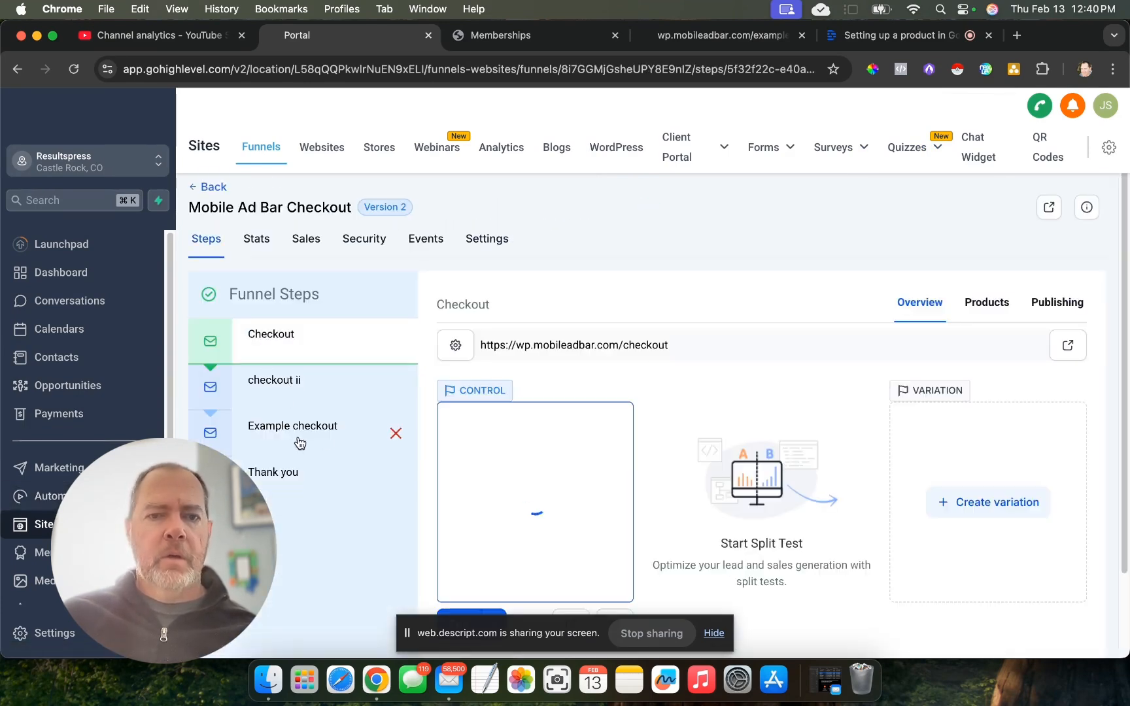
click(307, 432)
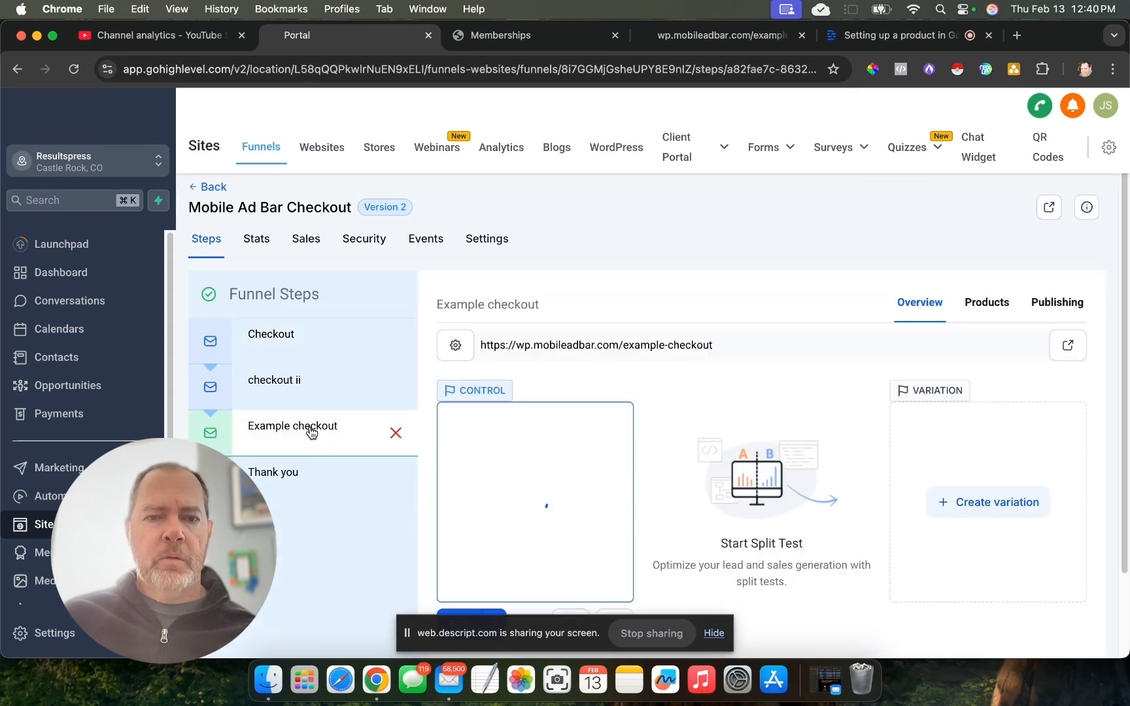
click(984, 305)
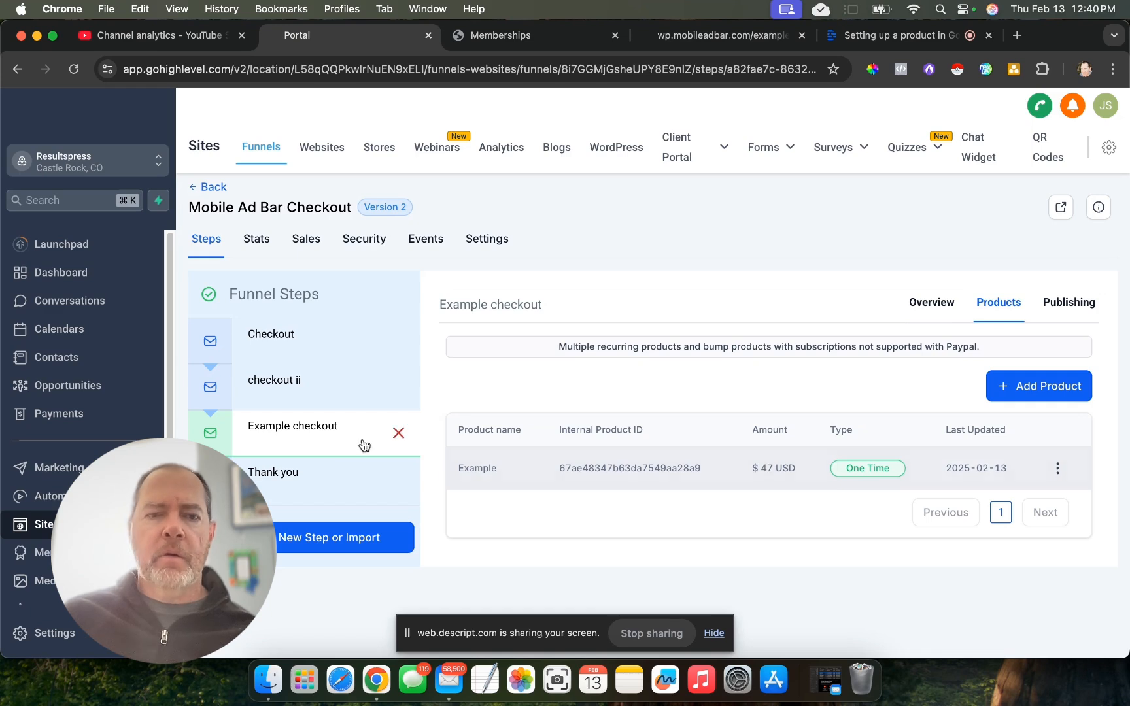
- Switch to the live example checkout page and review its order summary, payment options and contact form
click(693, 44)
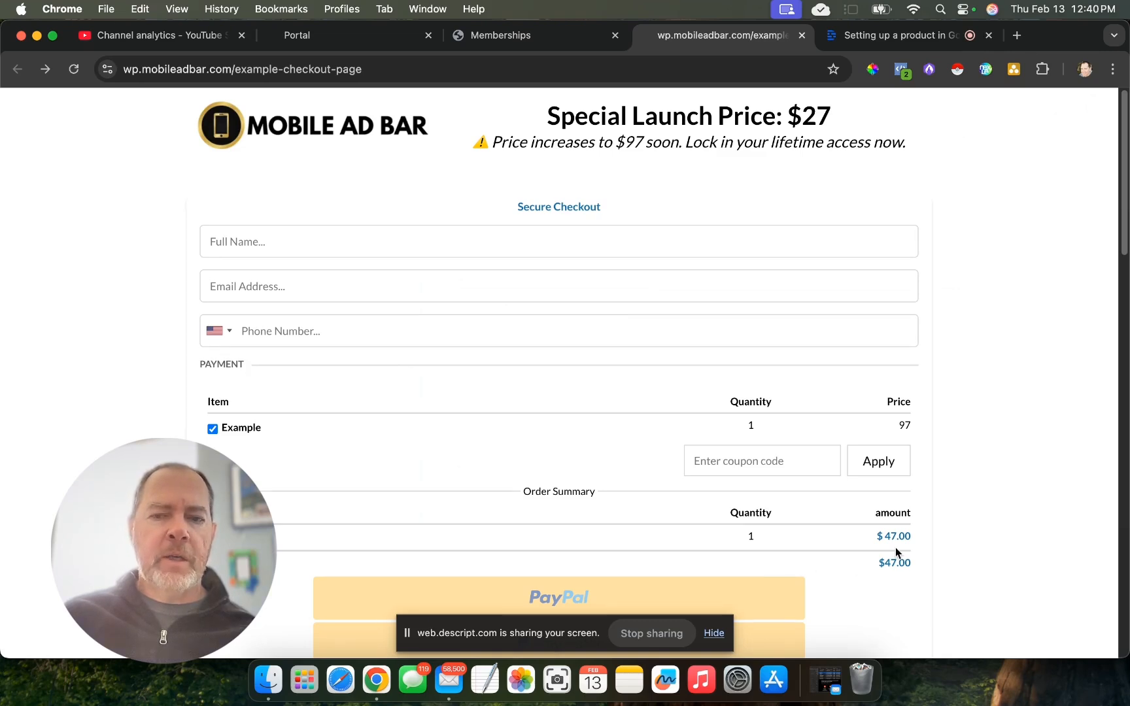
scroll(825, 572, down, 5)
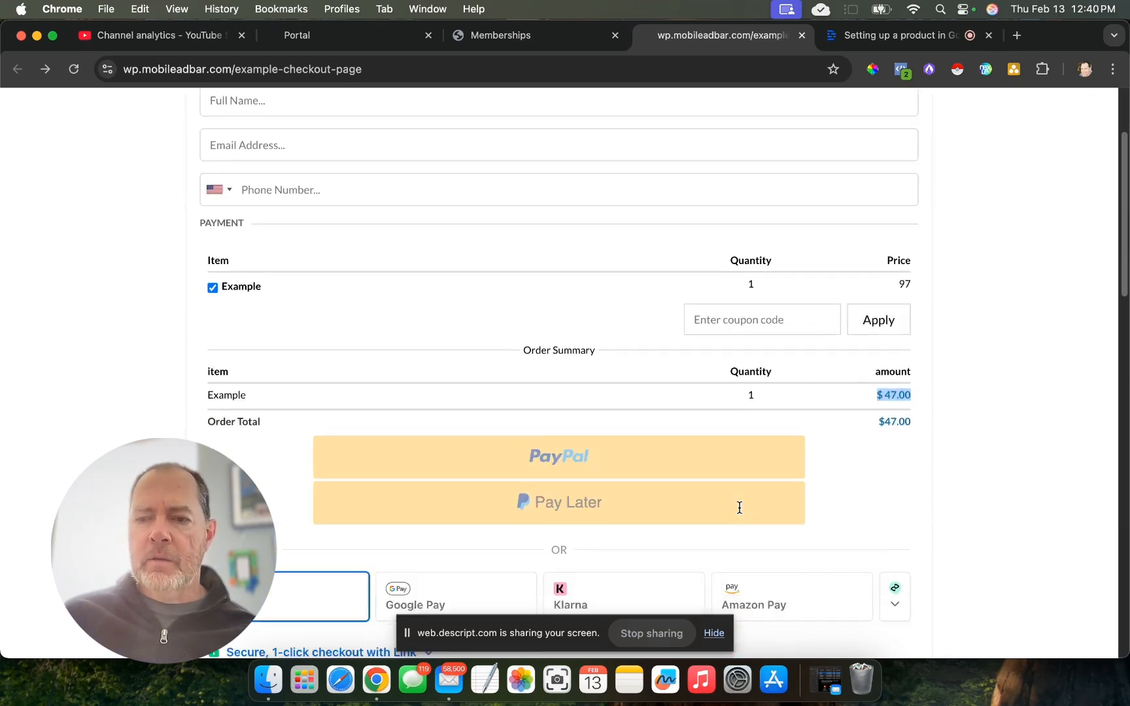
scroll(694, 608, down, 4)
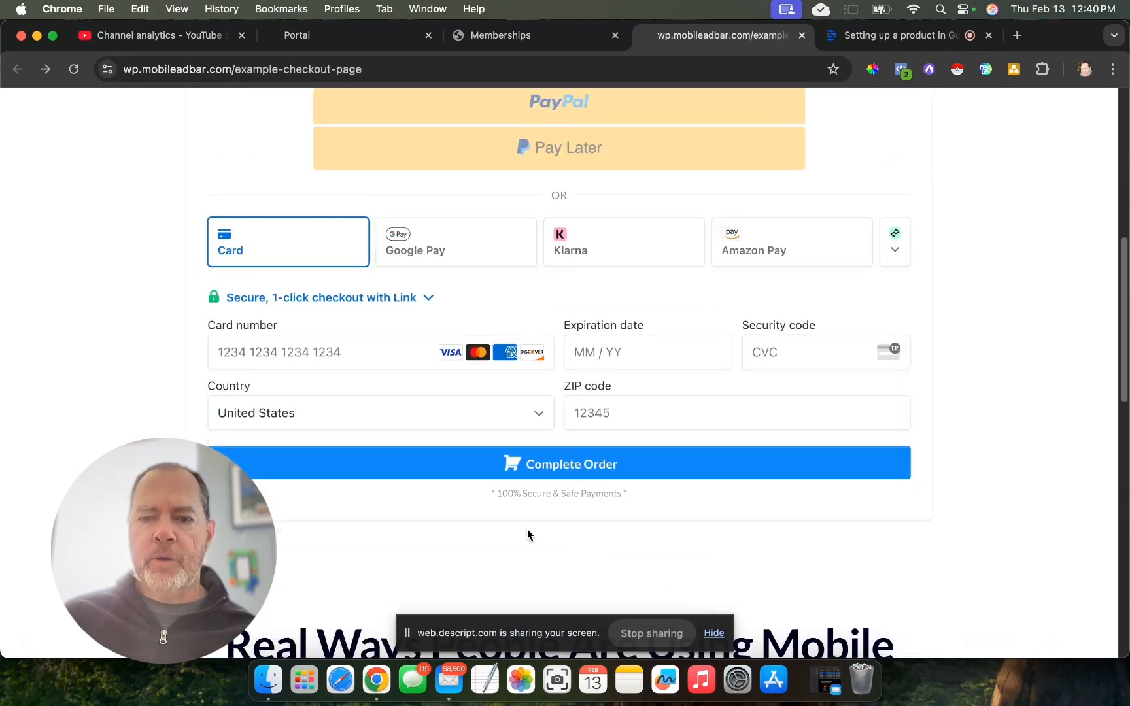
scroll(538, 469, up, 7)
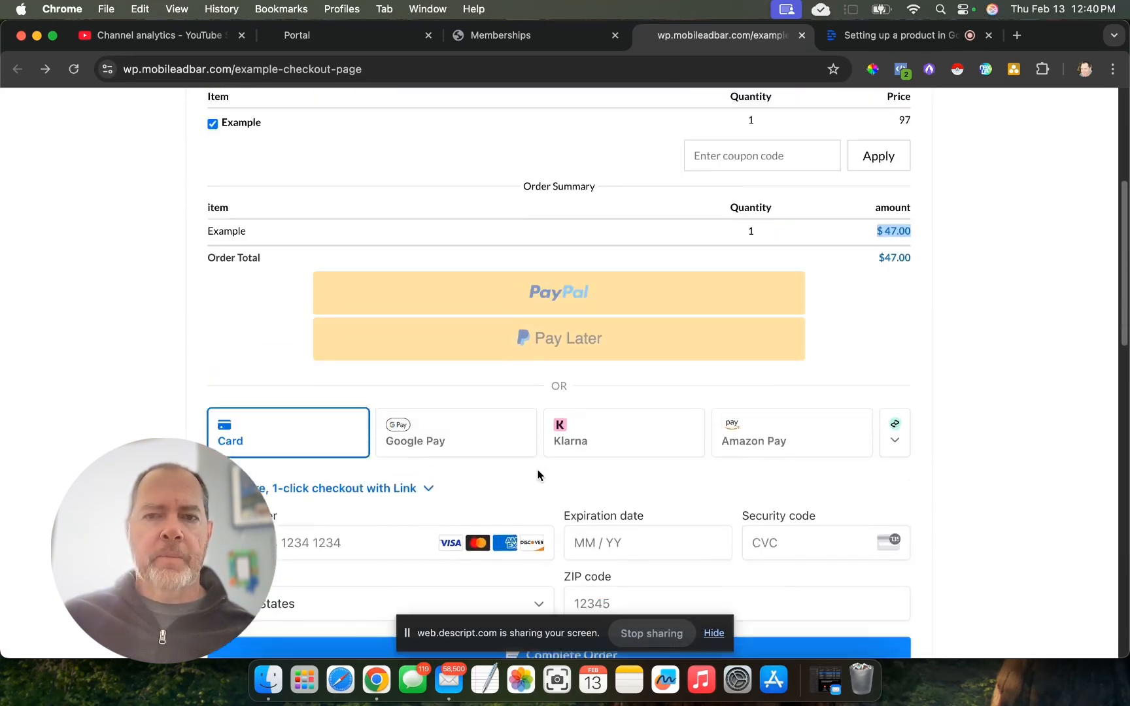
scroll(714, 582, down, 5)
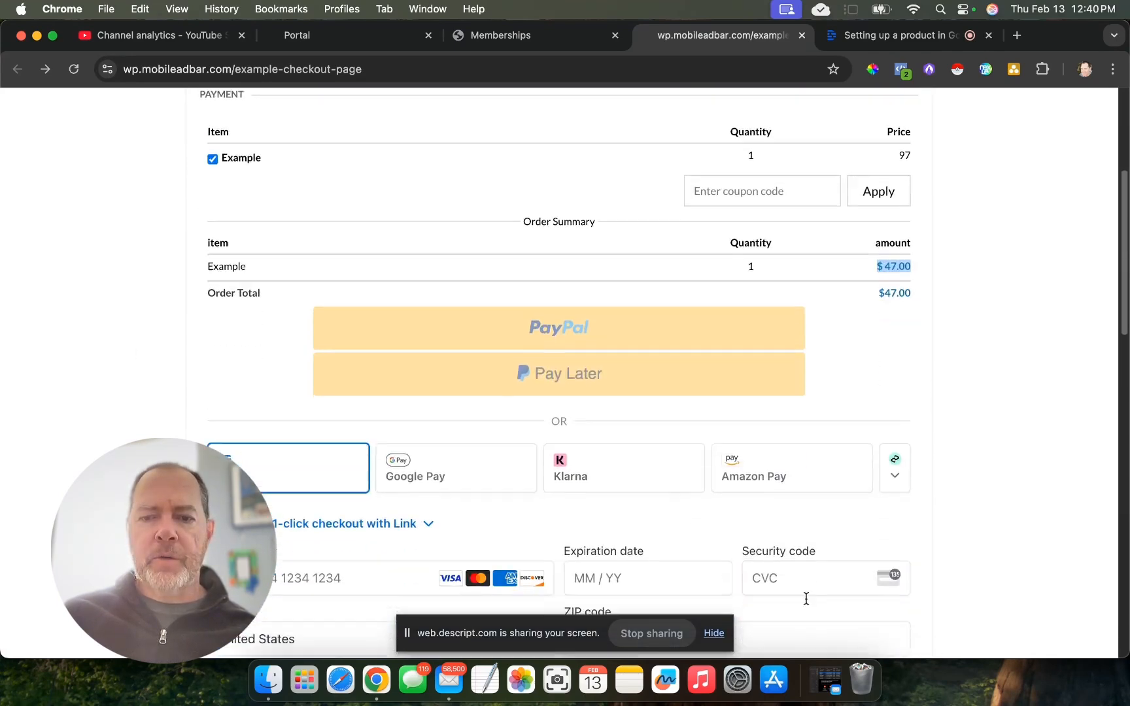
scroll(514, 471, up, 7)
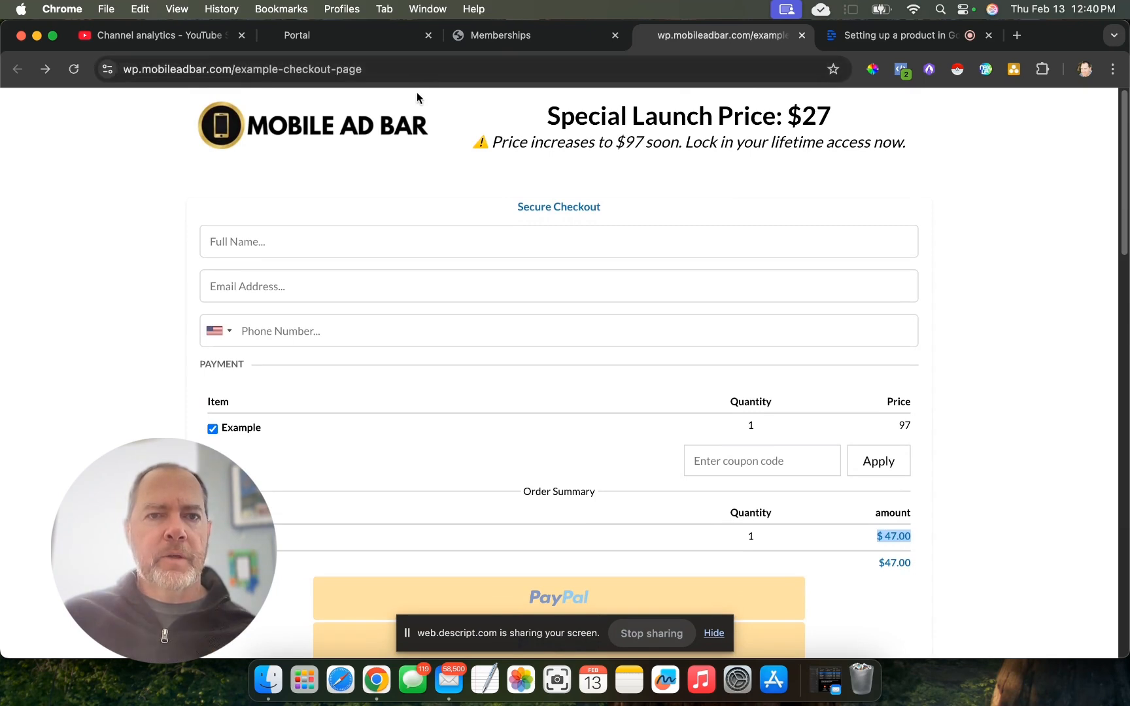
- Return to the GoHighLevel portal and review the Memberships course products and the published course offers
click(477, 41)
click(341, 38)
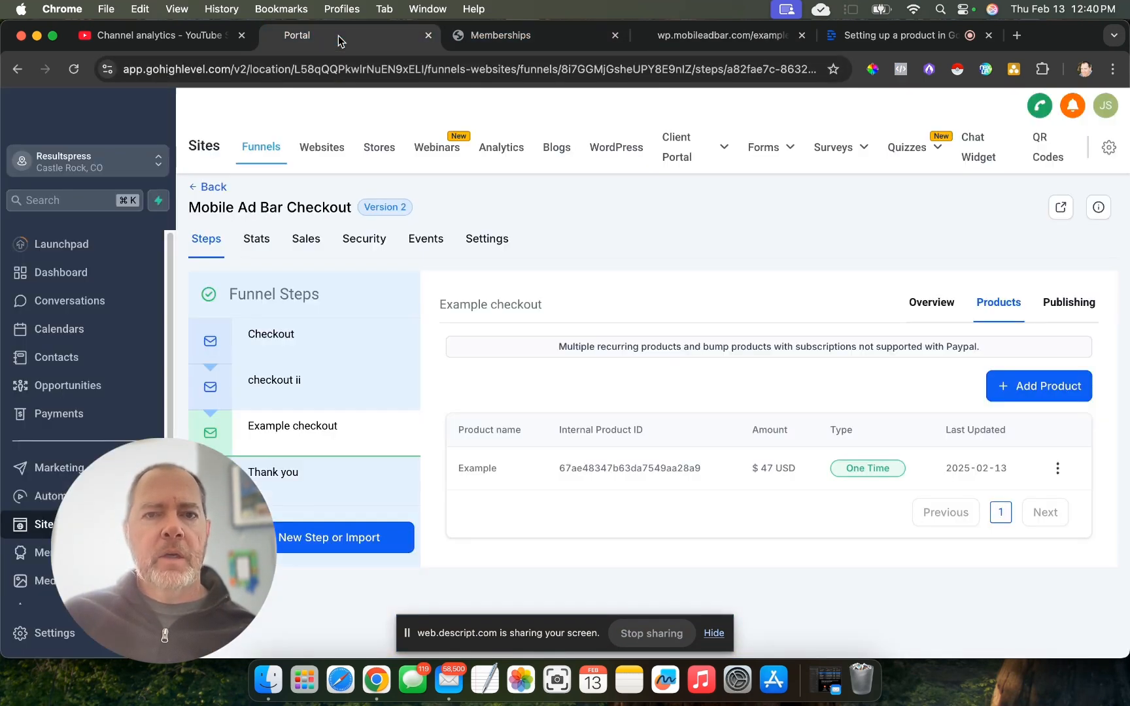
click(41, 552)
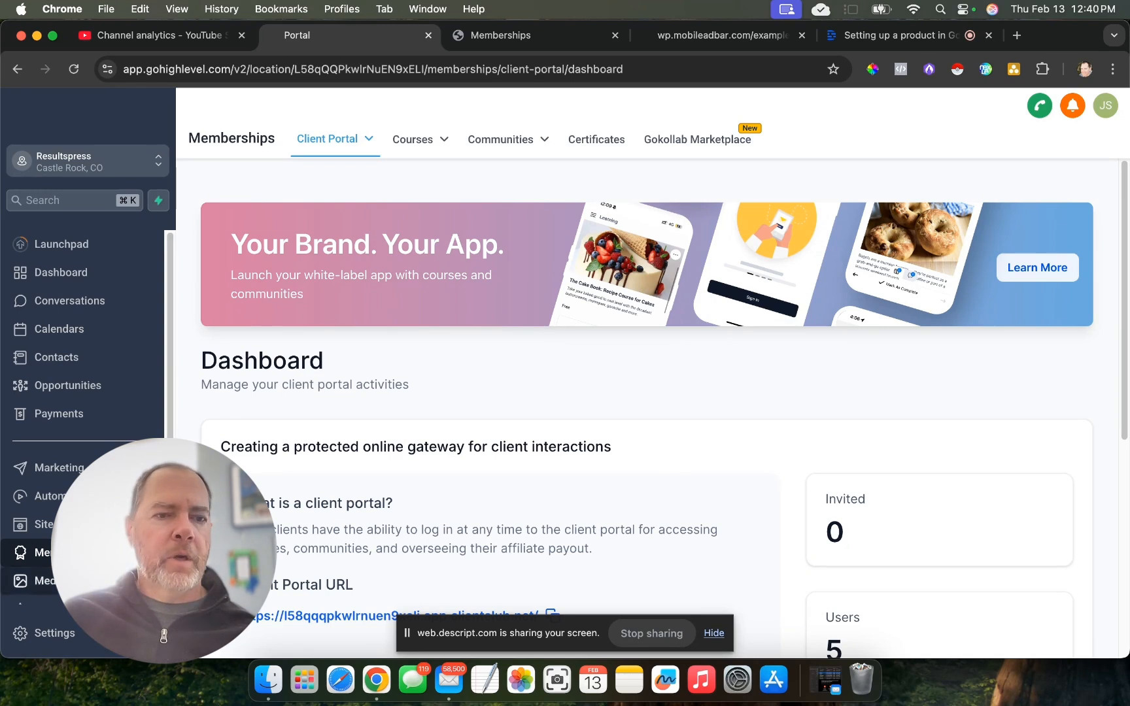
click(439, 142)
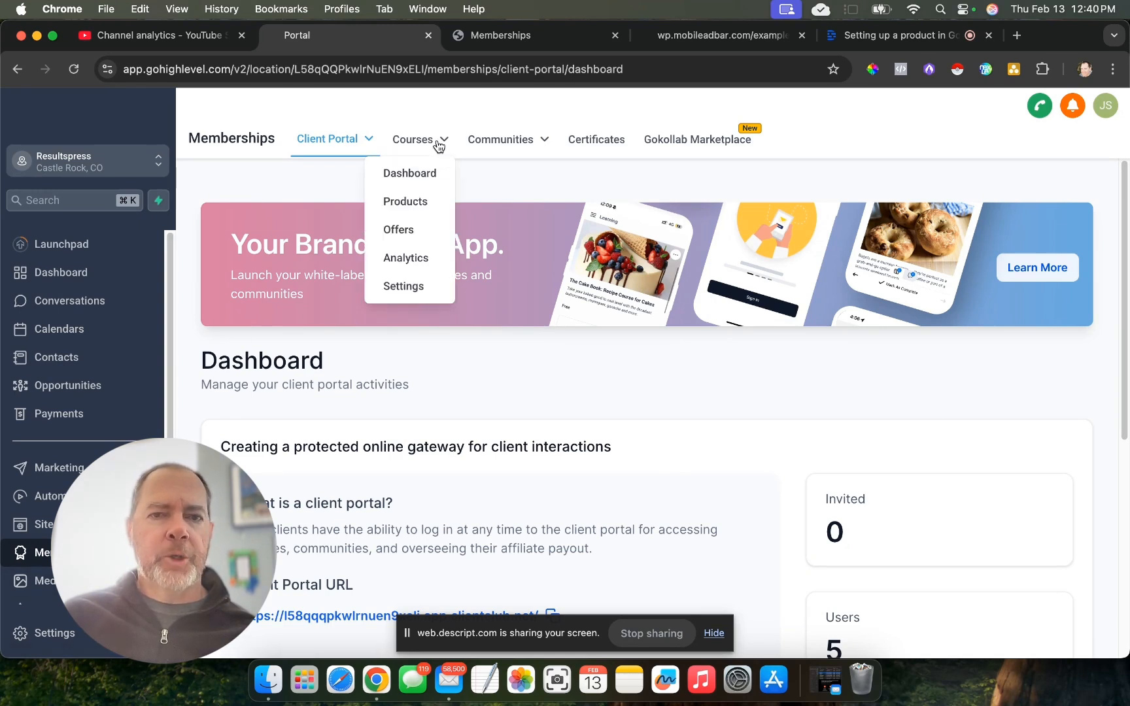
click(422, 204)
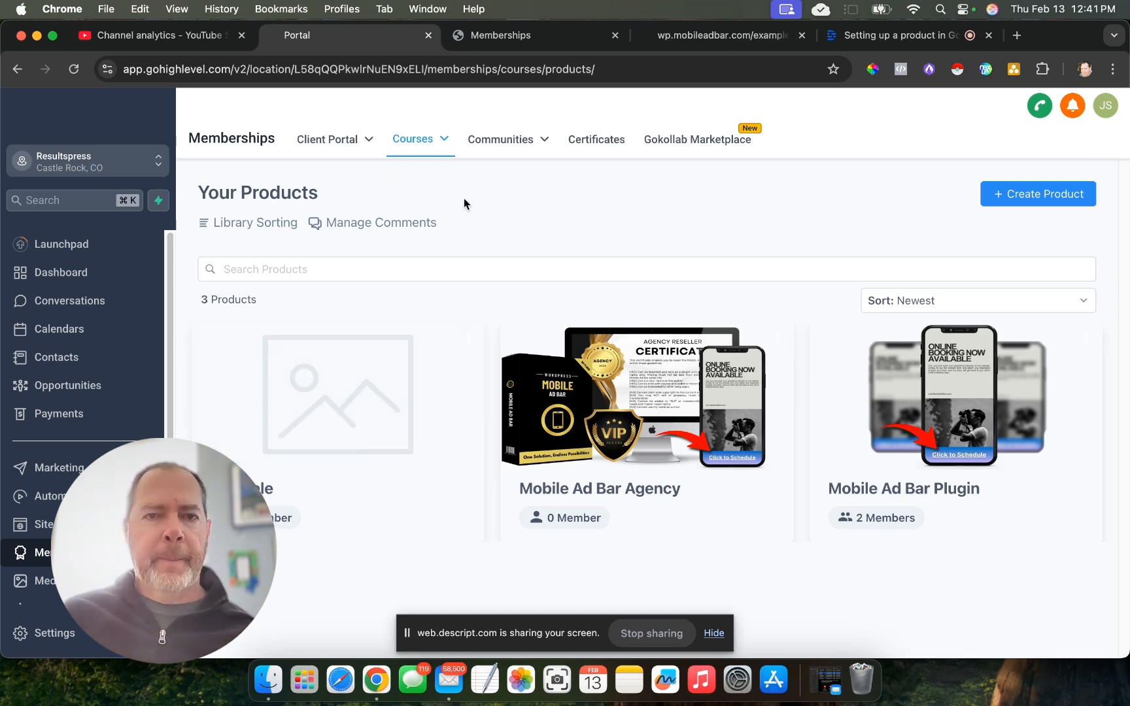
mouse_move(429, 149)
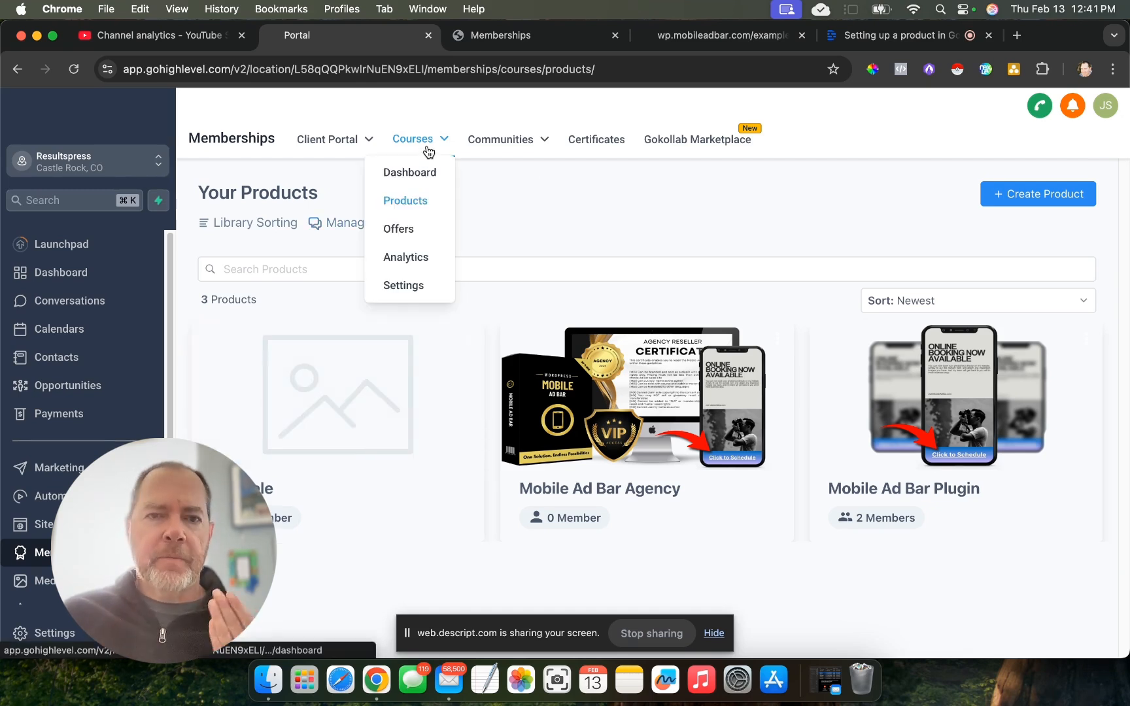
click(399, 227)
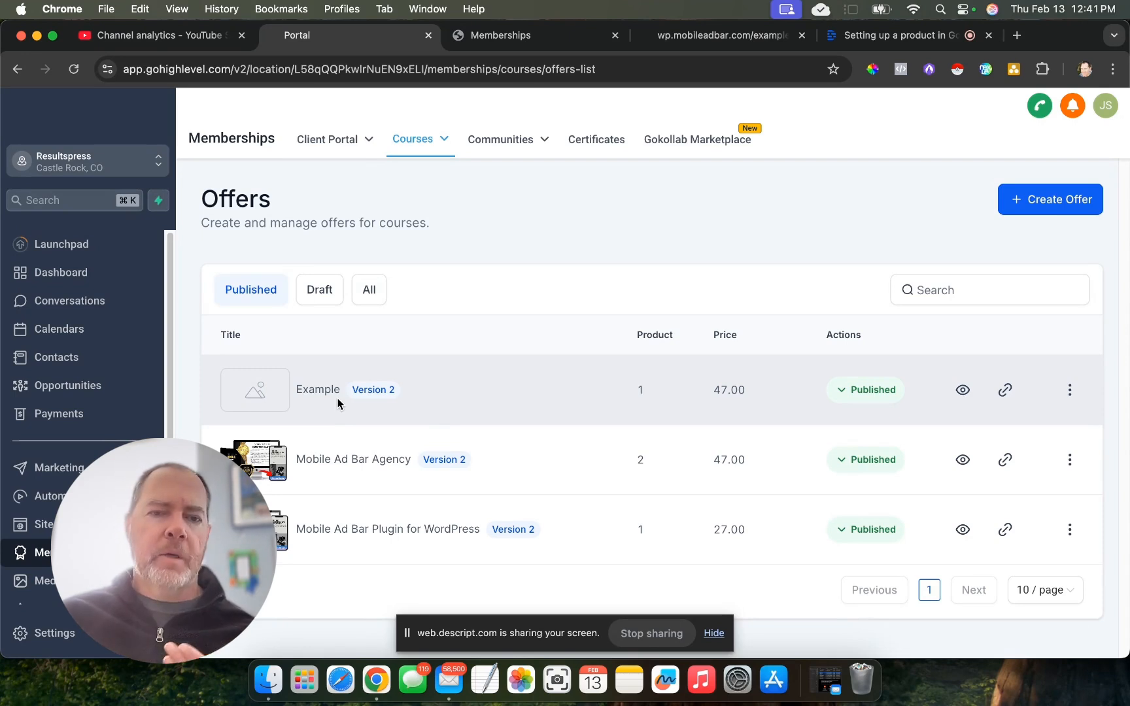
- View the Mobile Ad Bar Agency offer page in the Memberships browser tab, and return to the portal's course products list
click(716, 35)
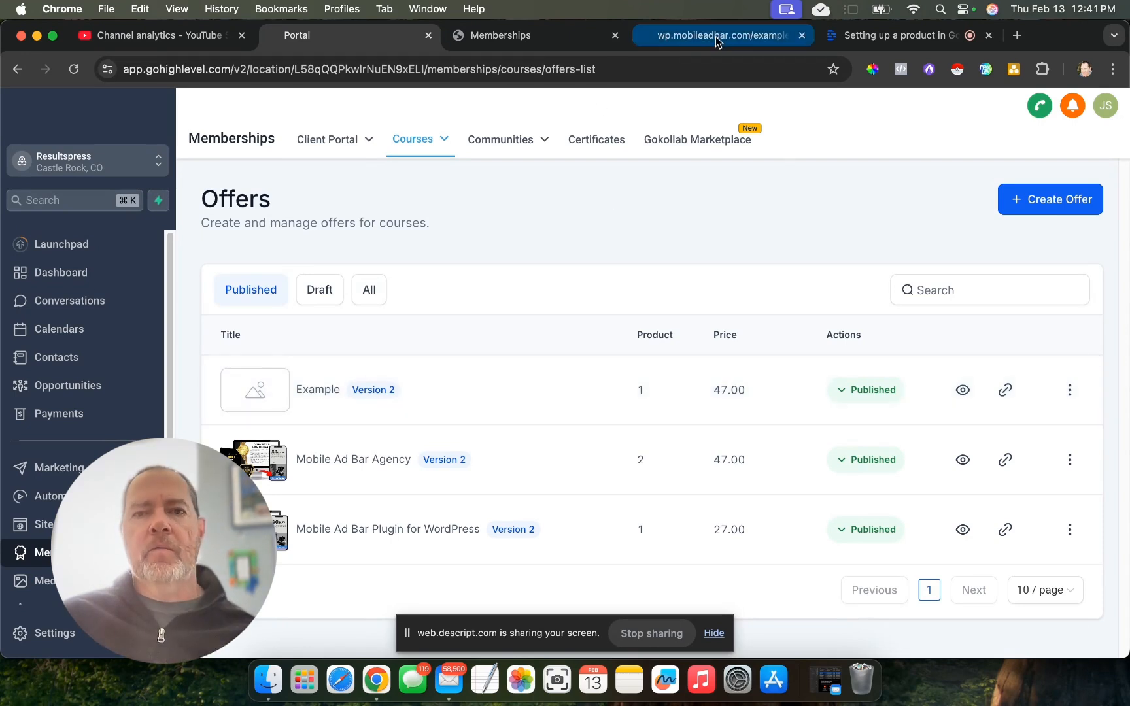
click(517, 36)
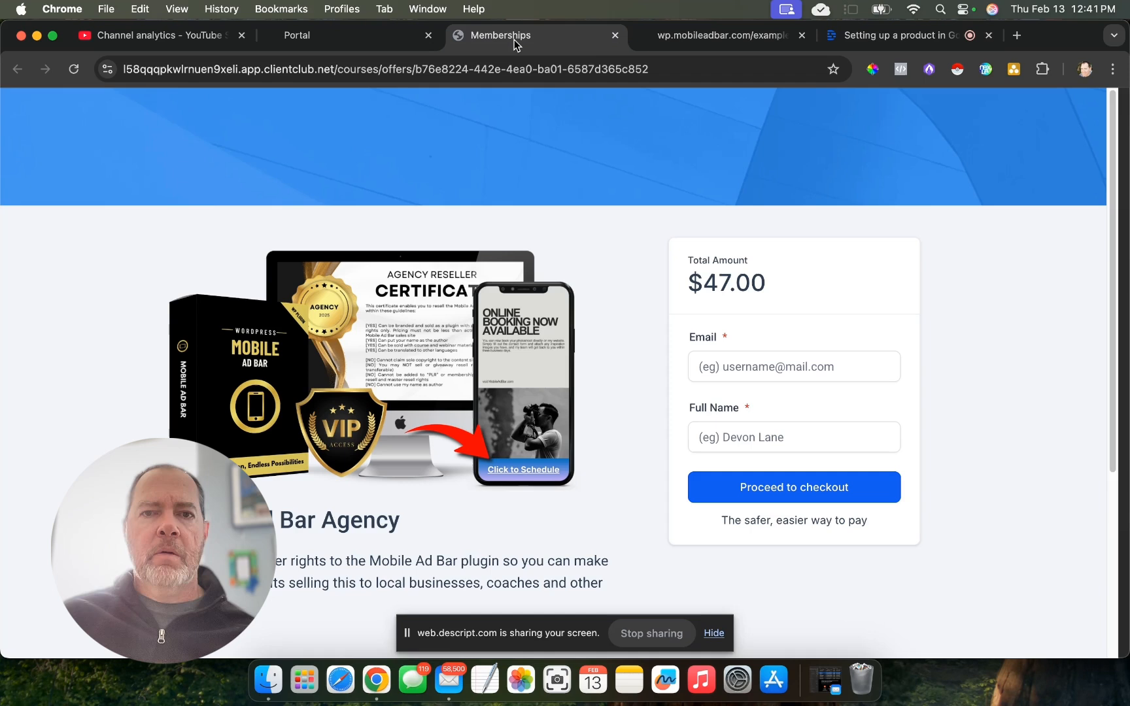
click(340, 39)
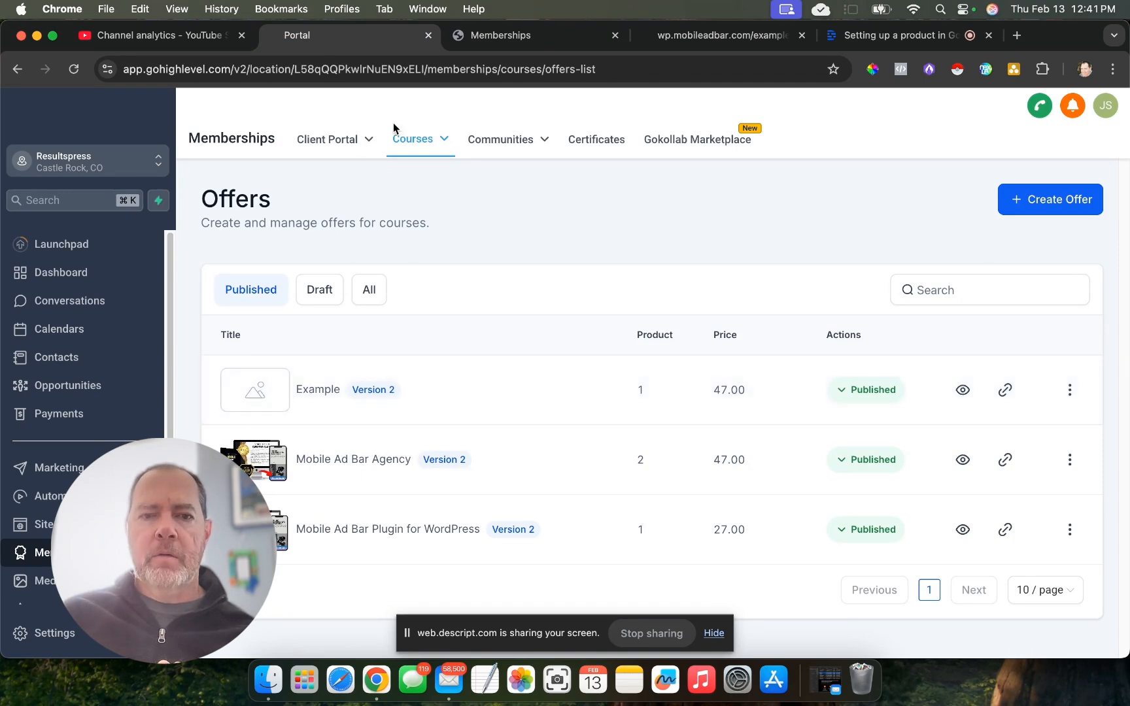
mouse_move(419, 138)
click(405, 202)
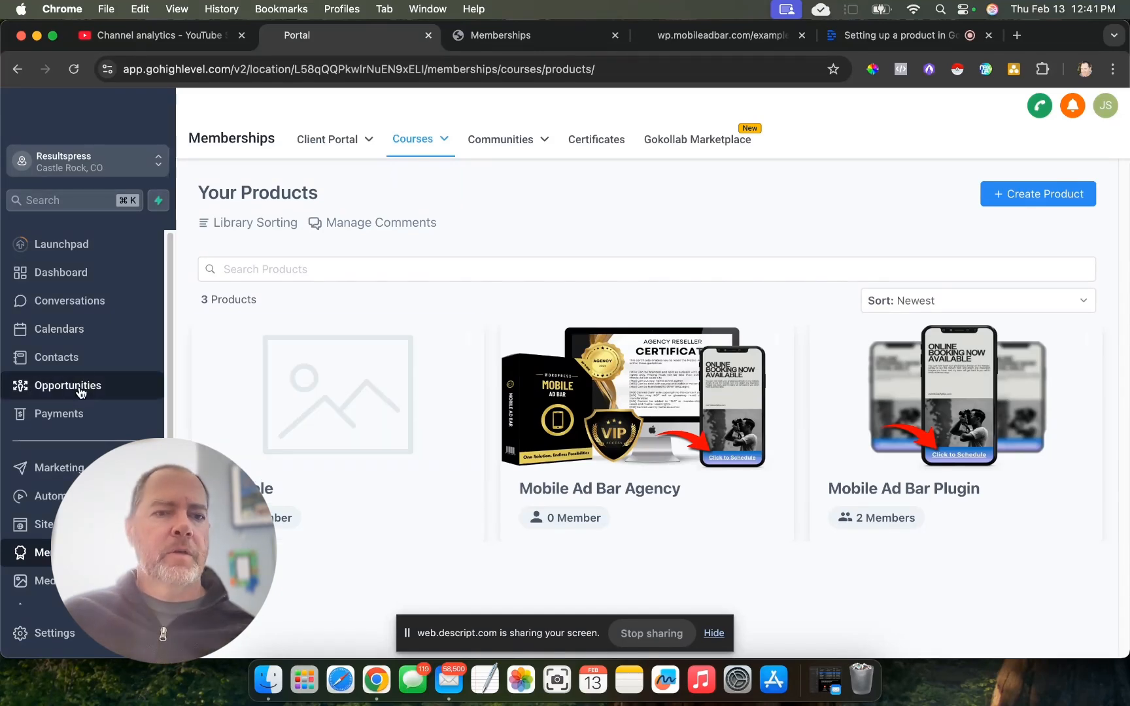
- Go to the automation area and give a new workflow an Order Form Submission trigger
click(49, 496)
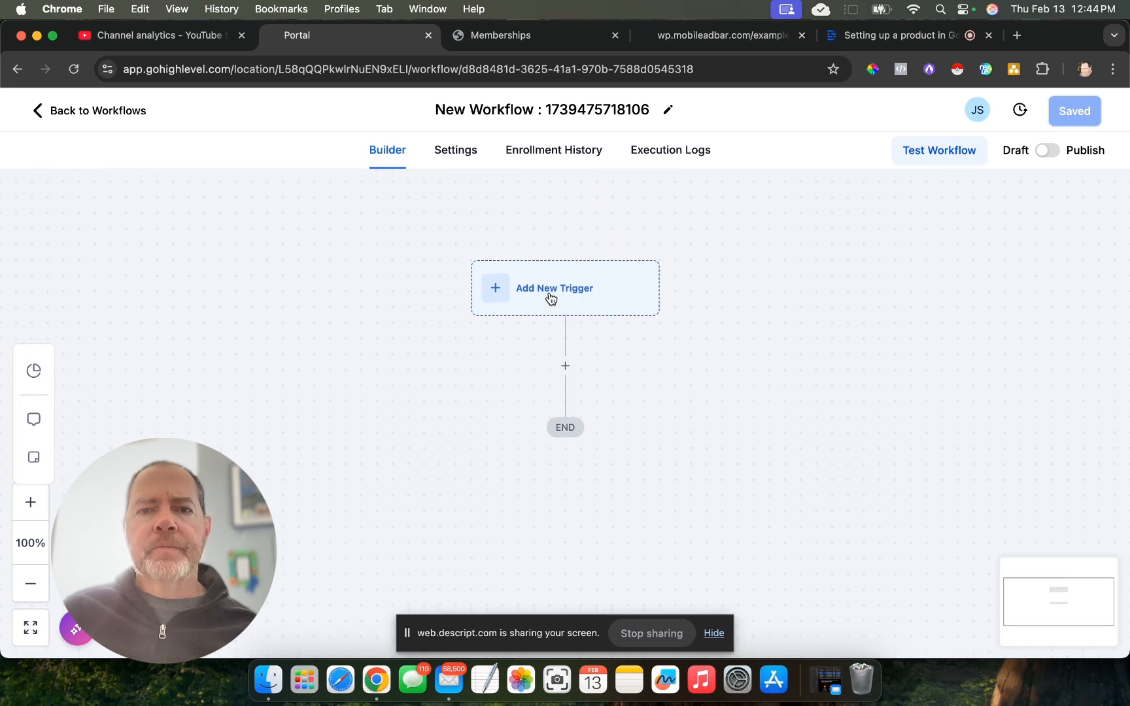
click(550, 295)
text(orde)
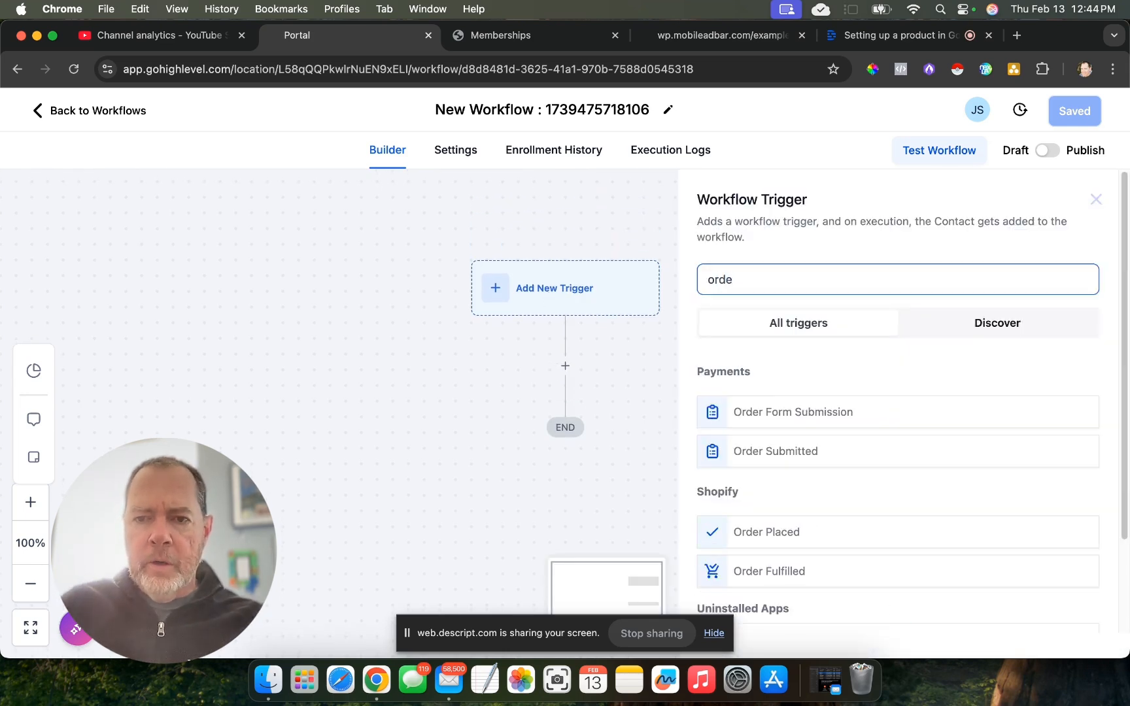
click(785, 420)
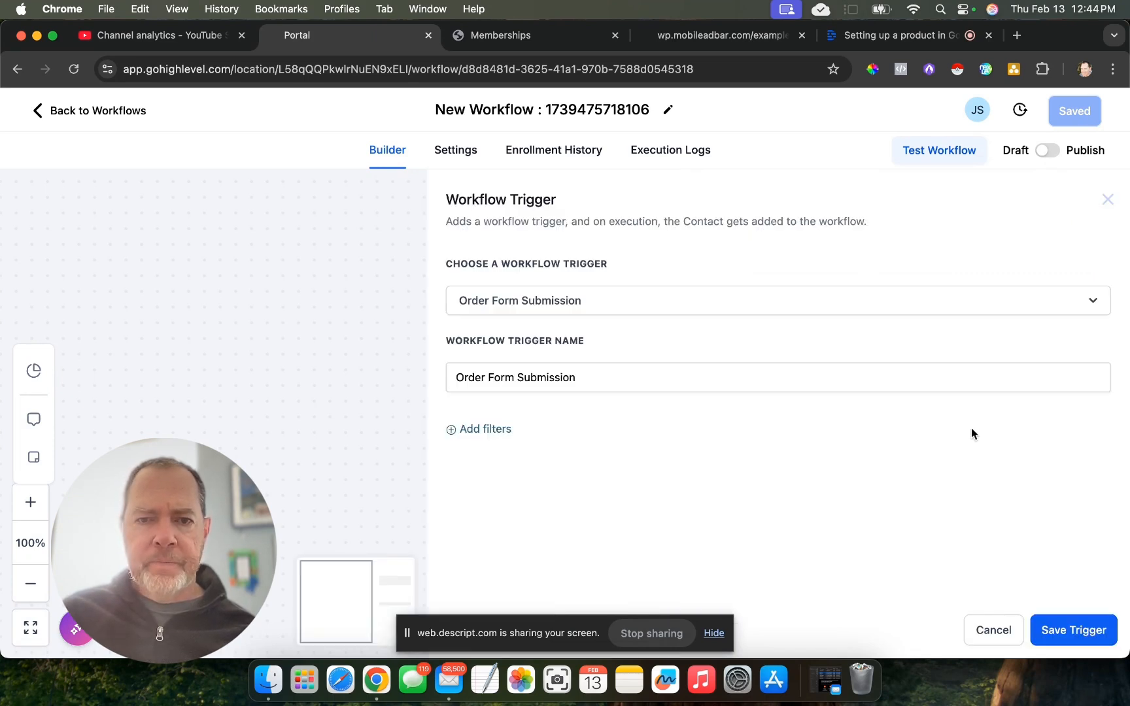
- Add a trigger filter limiting the funnel/website to Mobile Ad Bar Checkout
click(484, 429)
click(643, 448)
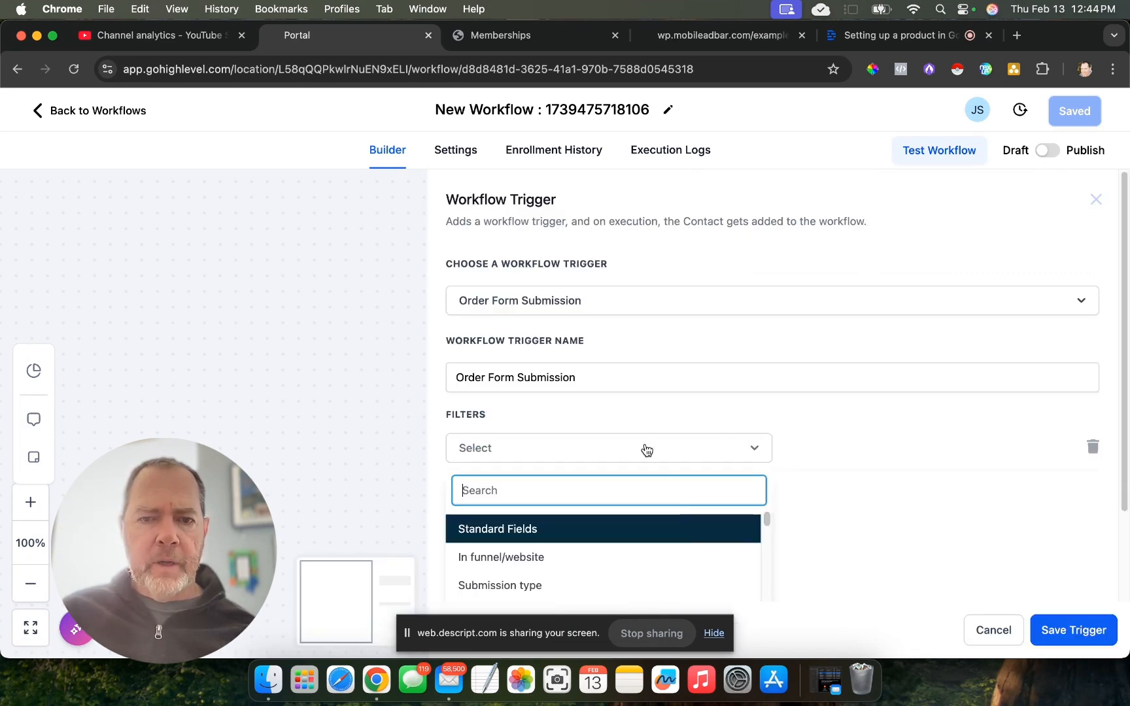
click(668, 557)
click(860, 448)
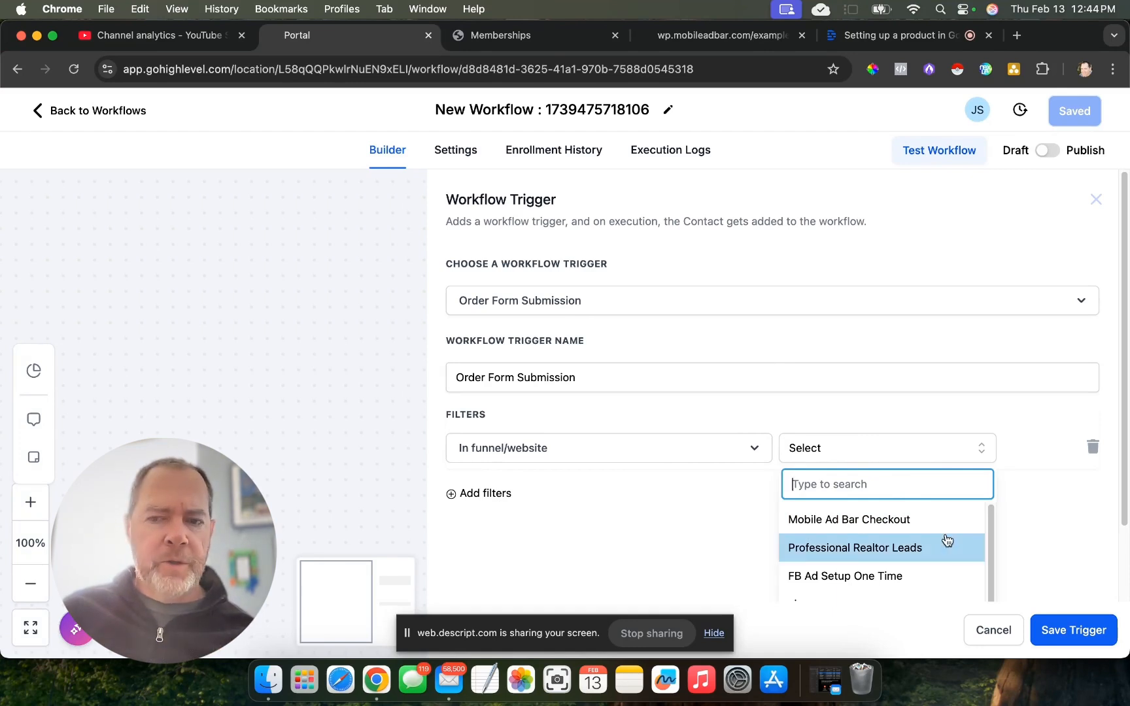
click(903, 522)
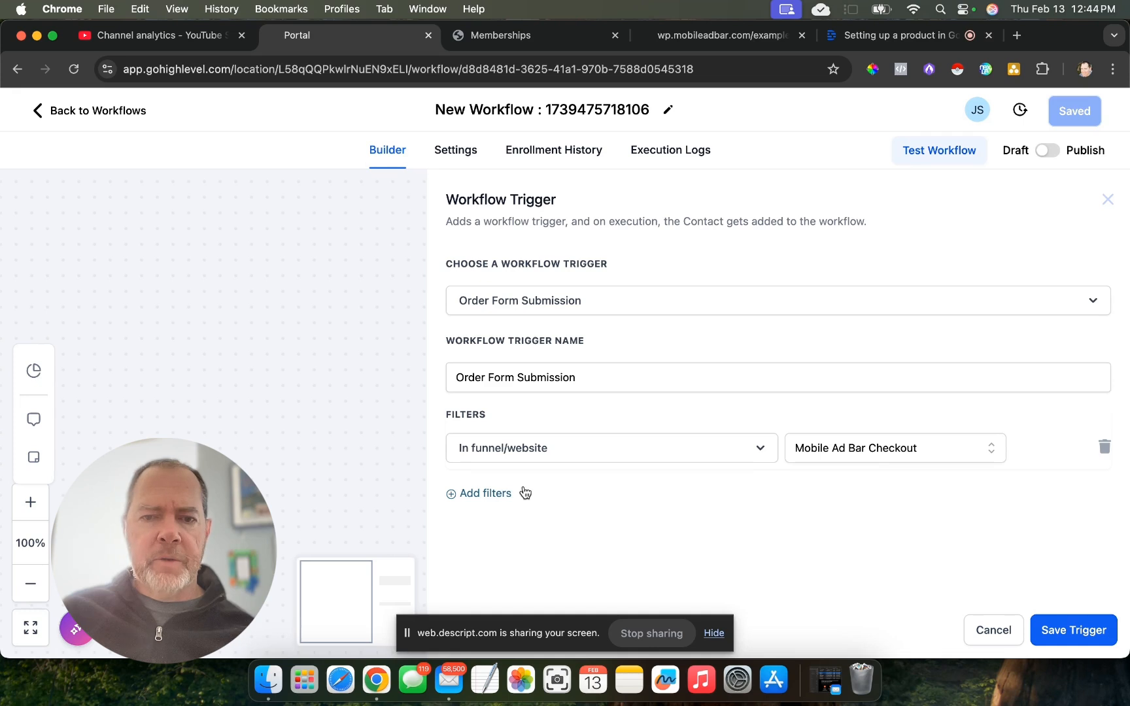
- Add a second trigger filter requiring the page to be Example checkout
click(470, 494)
click(657, 499)
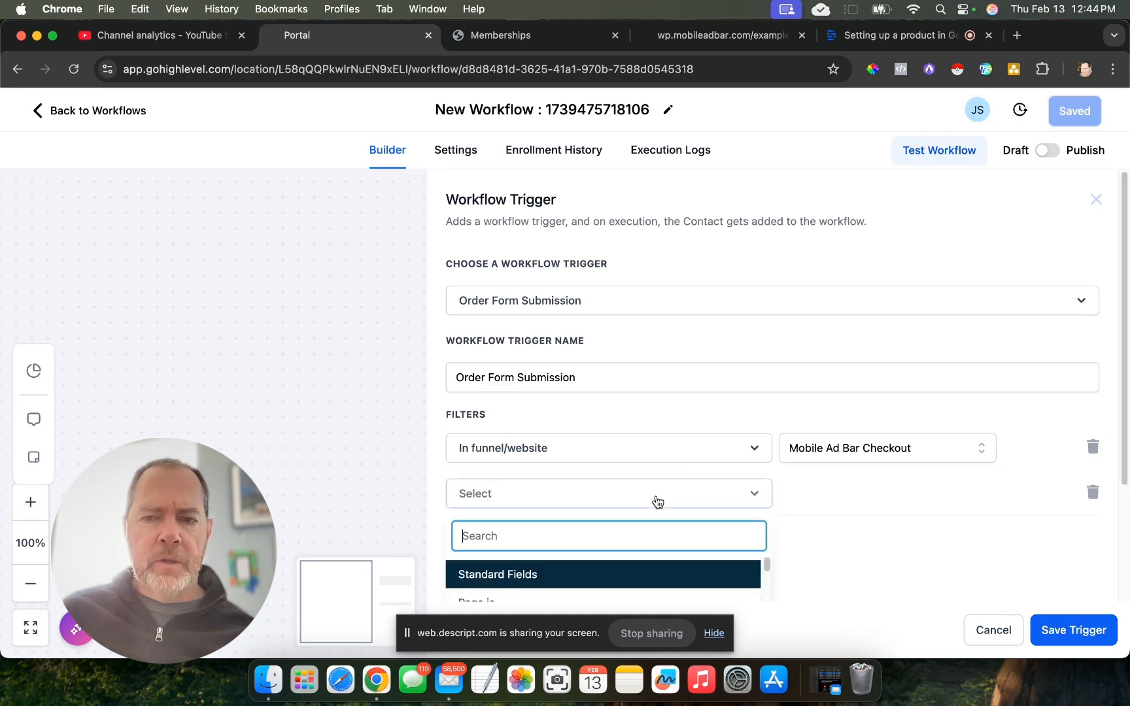
scroll(657, 500, down, 3)
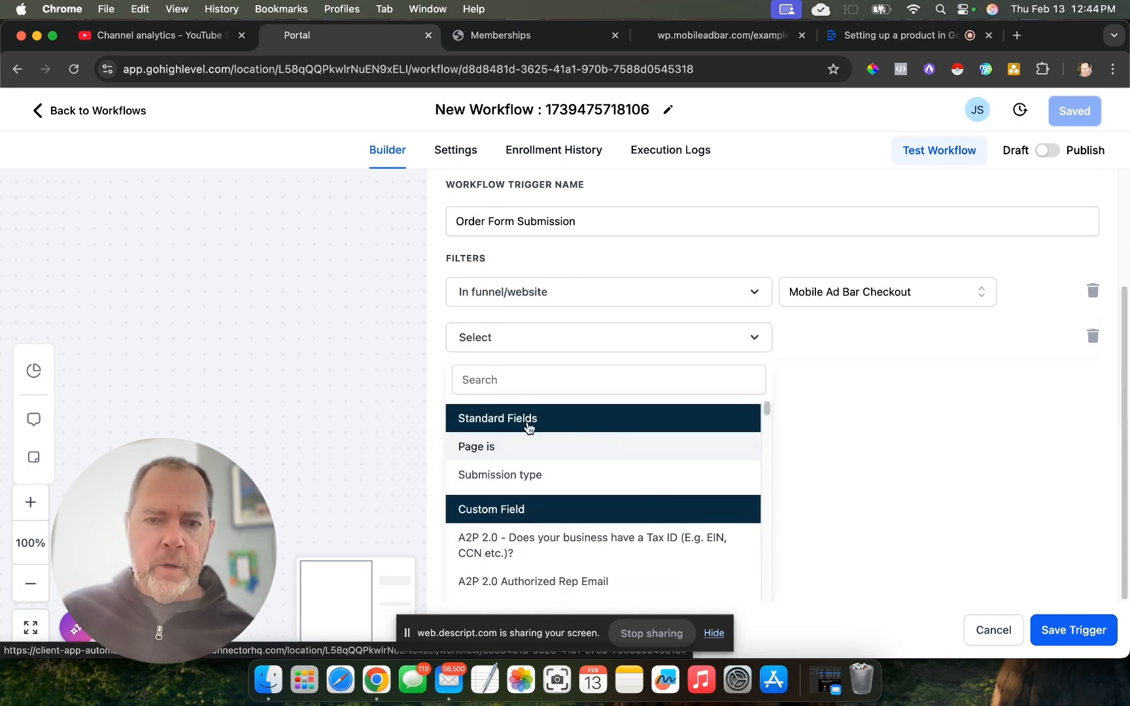
click(504, 446)
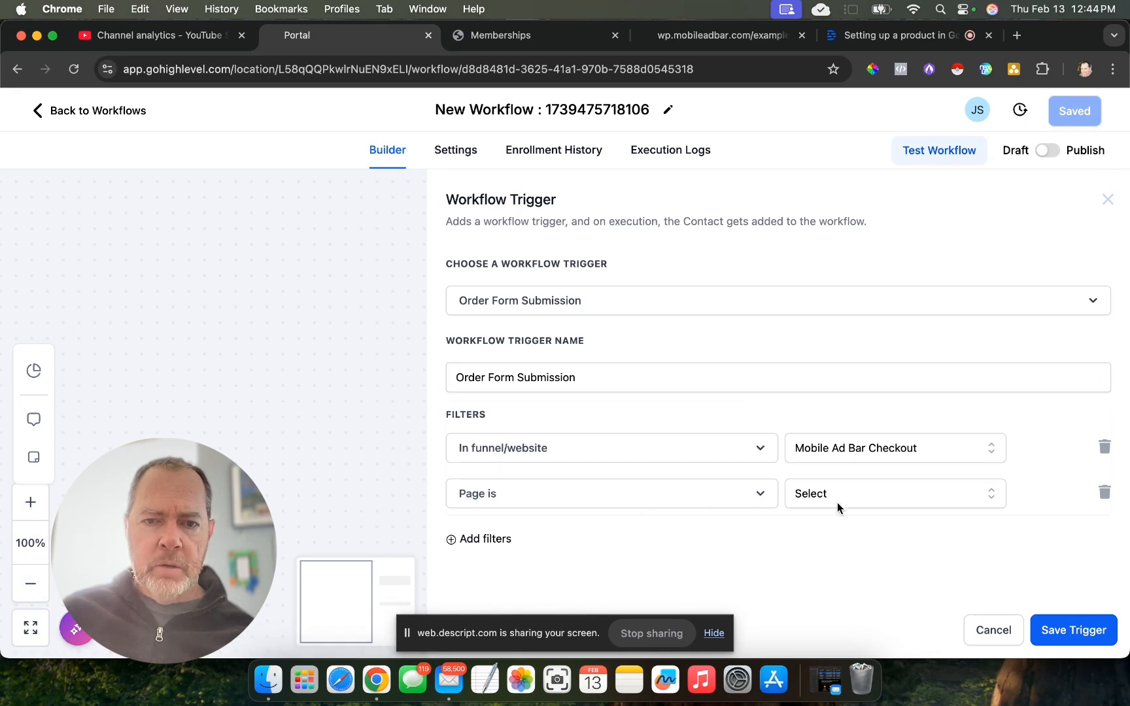
click(872, 495)
click(844, 527)
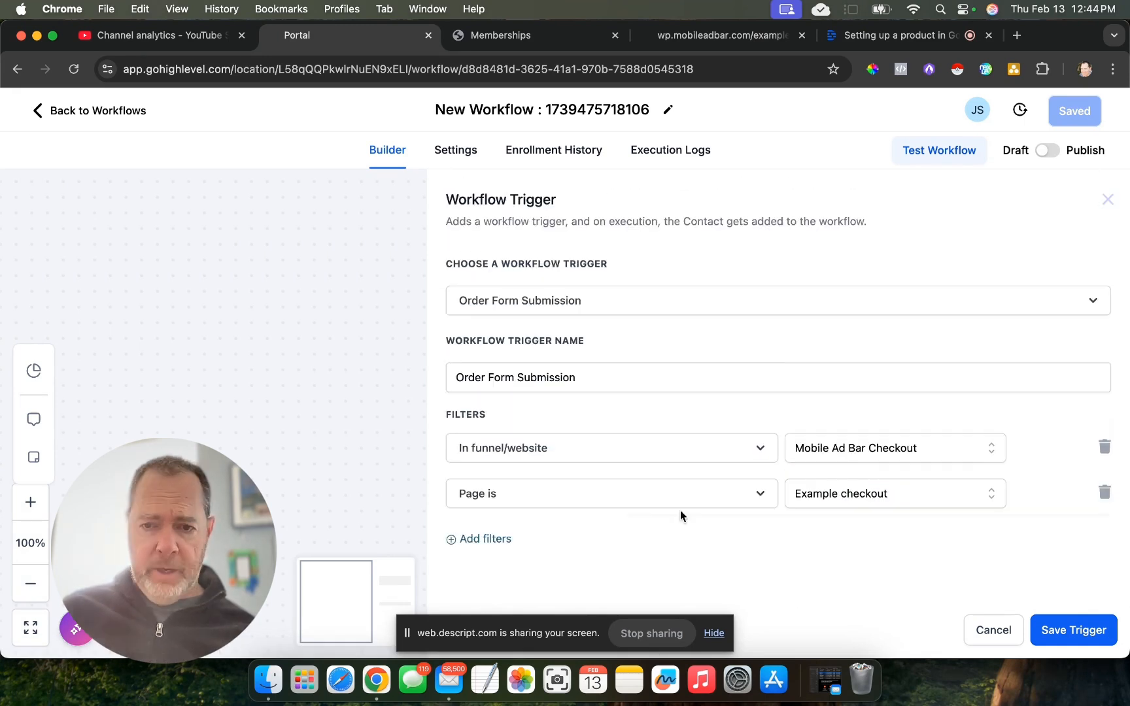
- Add a third filter requiring the product to be Example, and save the trigger under the name "sale submited for example"
click(464, 538)
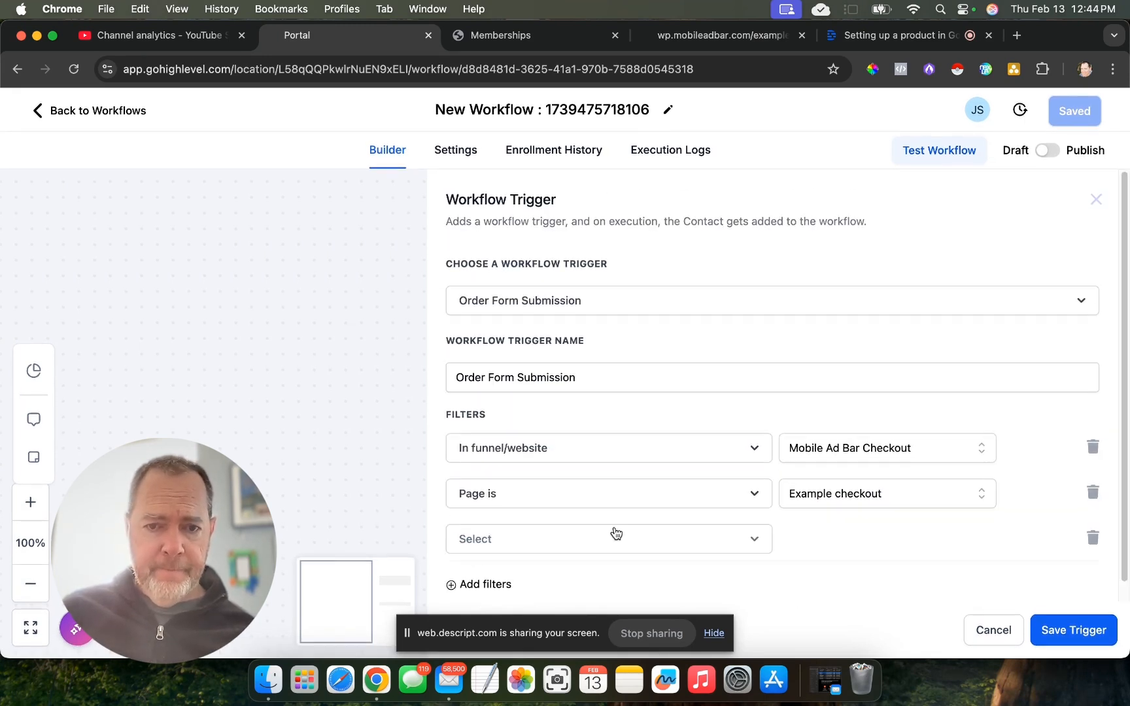
click(539, 547)
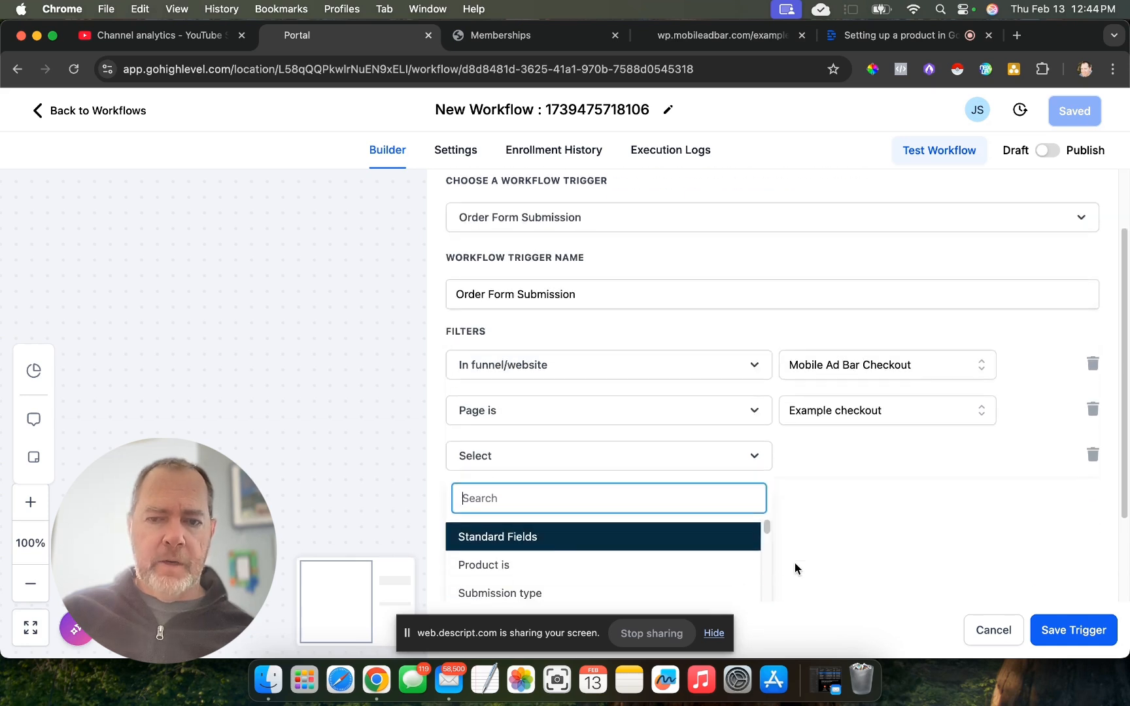
click(553, 516)
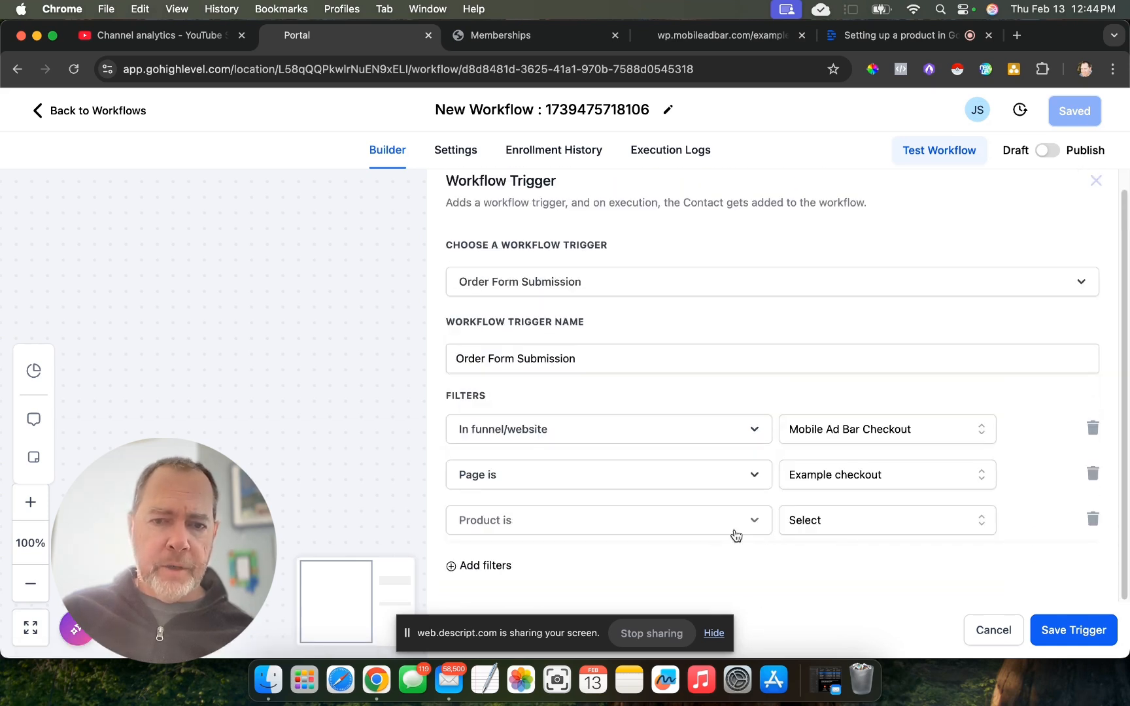
click(874, 524)
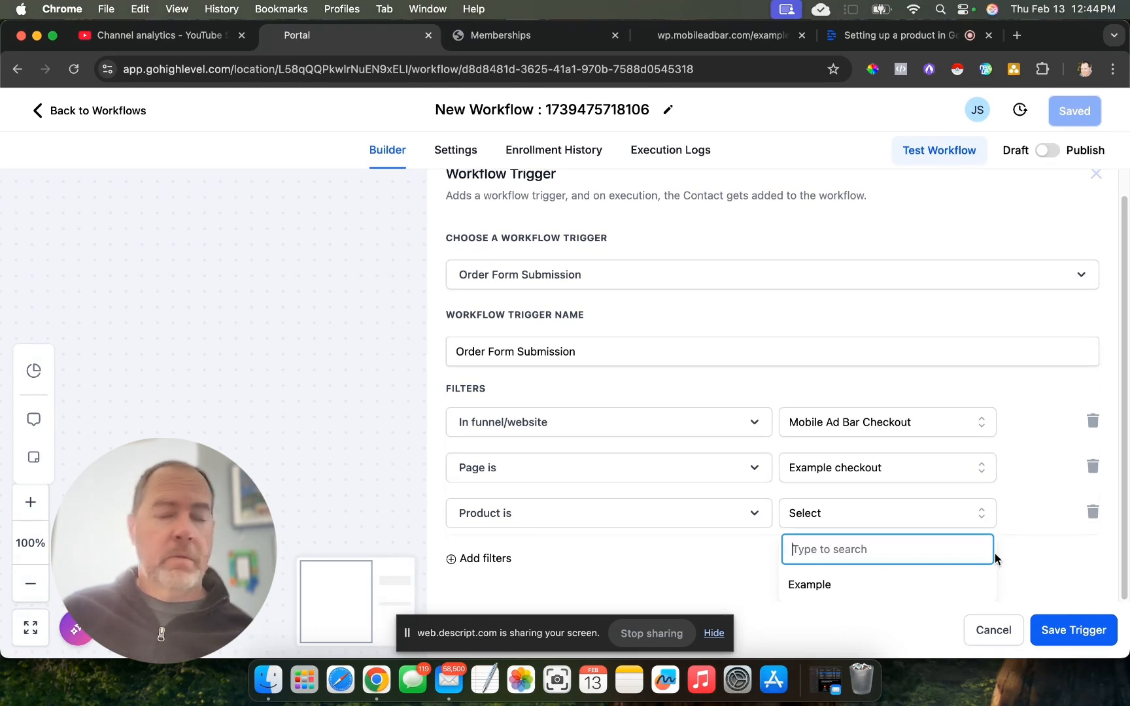
click(803, 589)
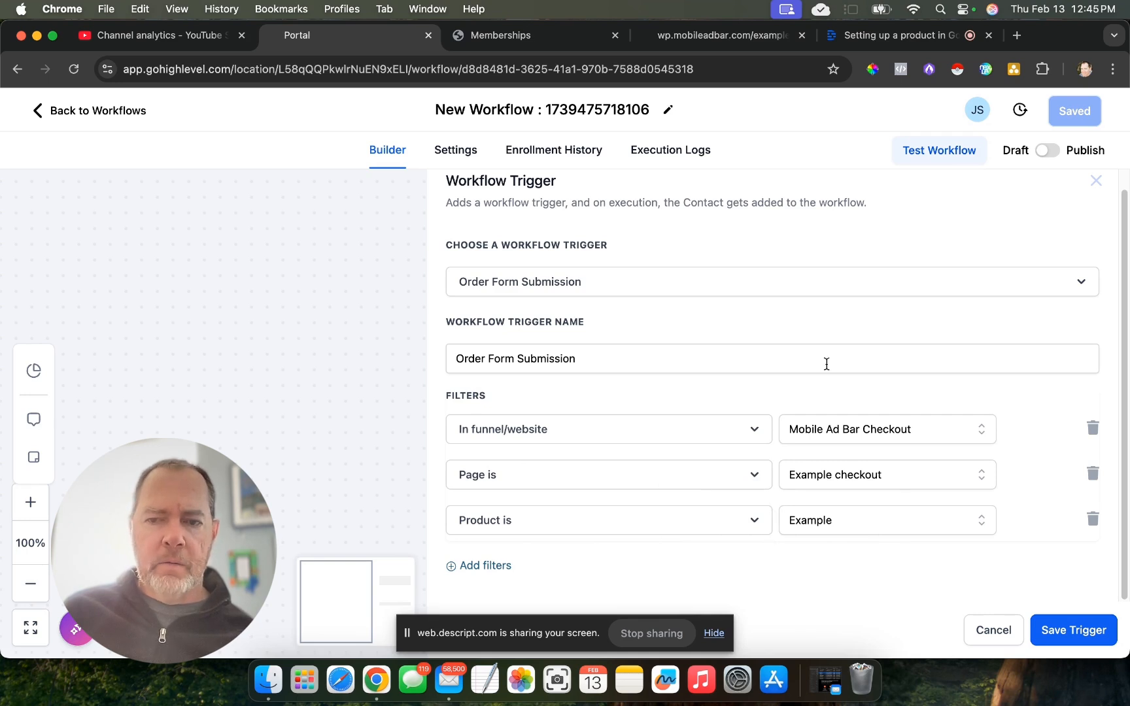
click(1076, 638)
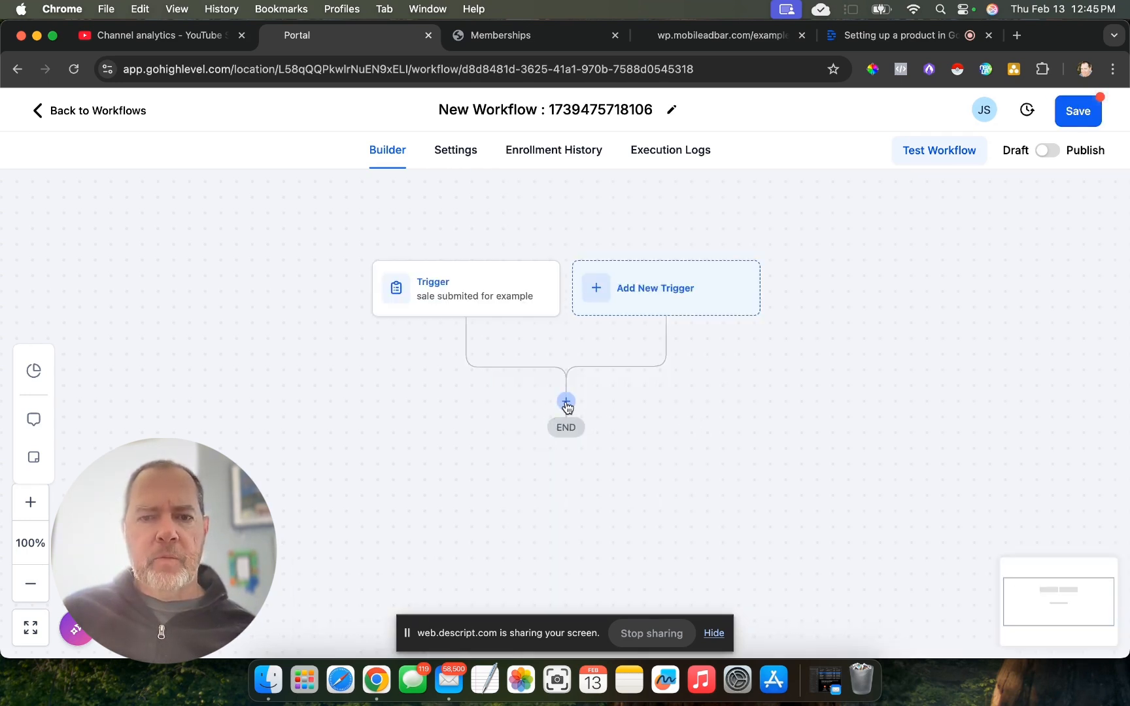
- Add a Course Grant Offer action below the trigger that grants the Example offer, and save the action
click(566, 403)
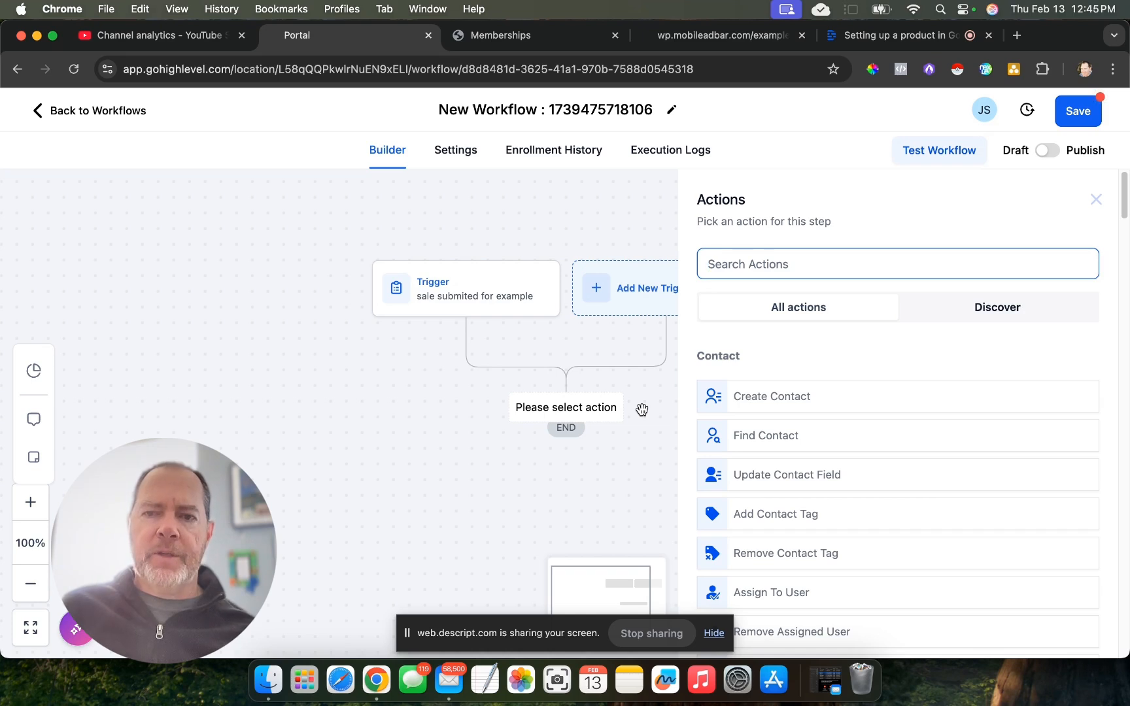
text(cour)
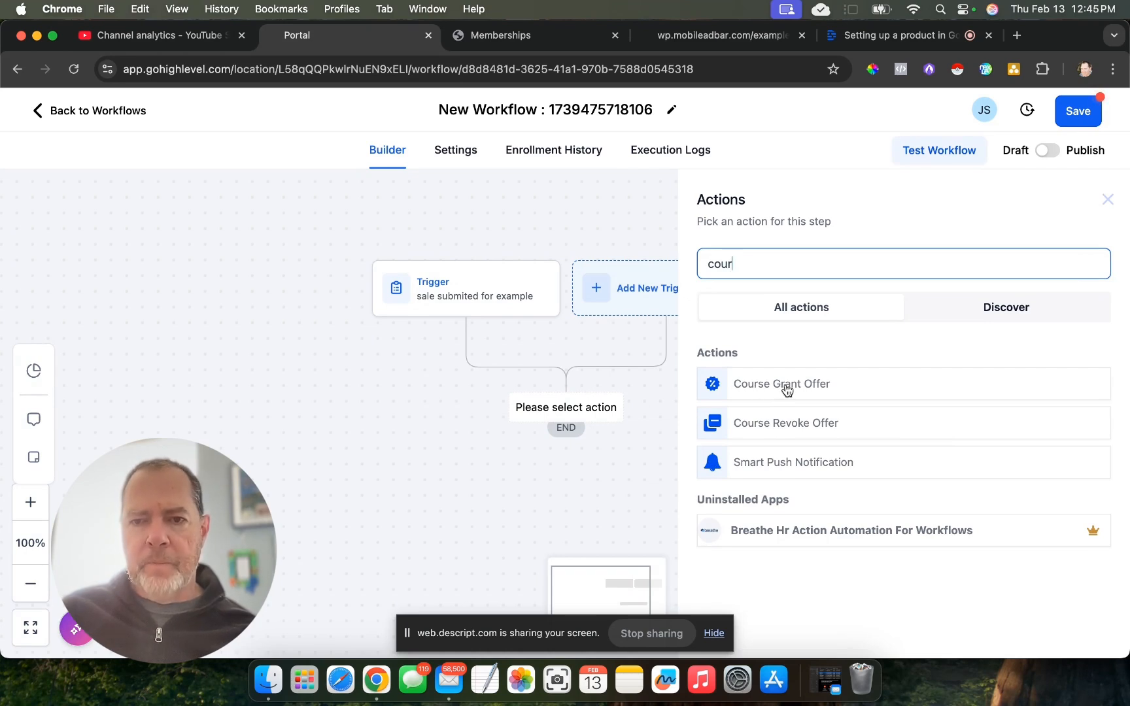
click(787, 389)
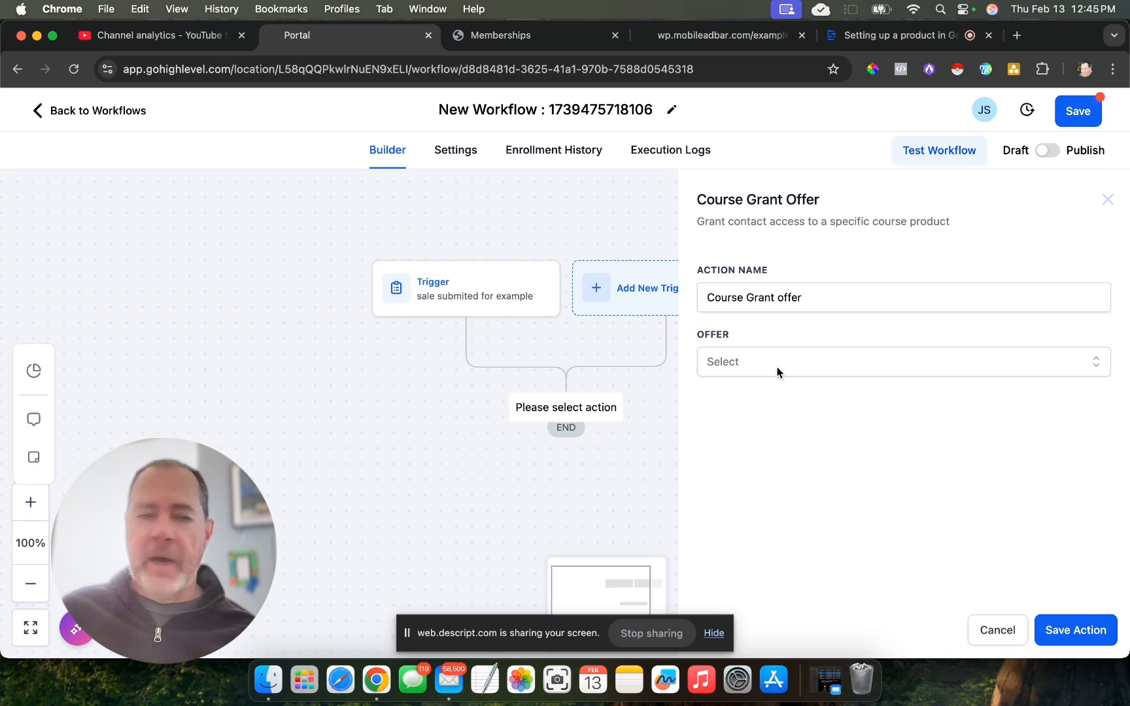
click(778, 370)
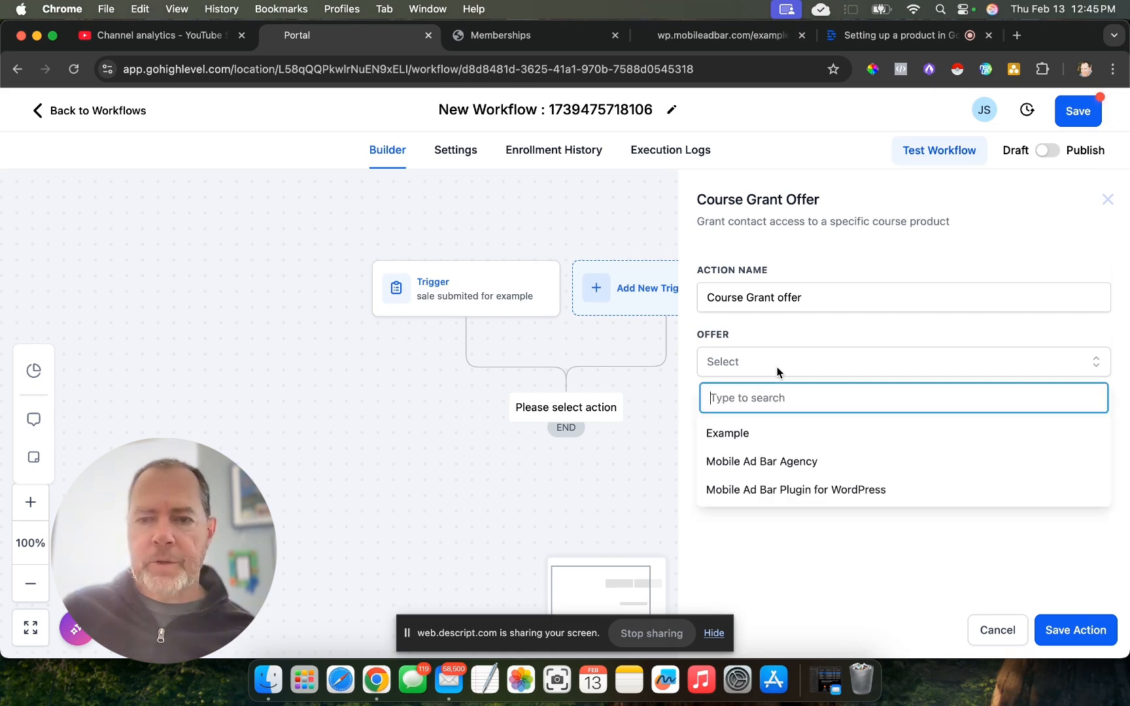
click(747, 435)
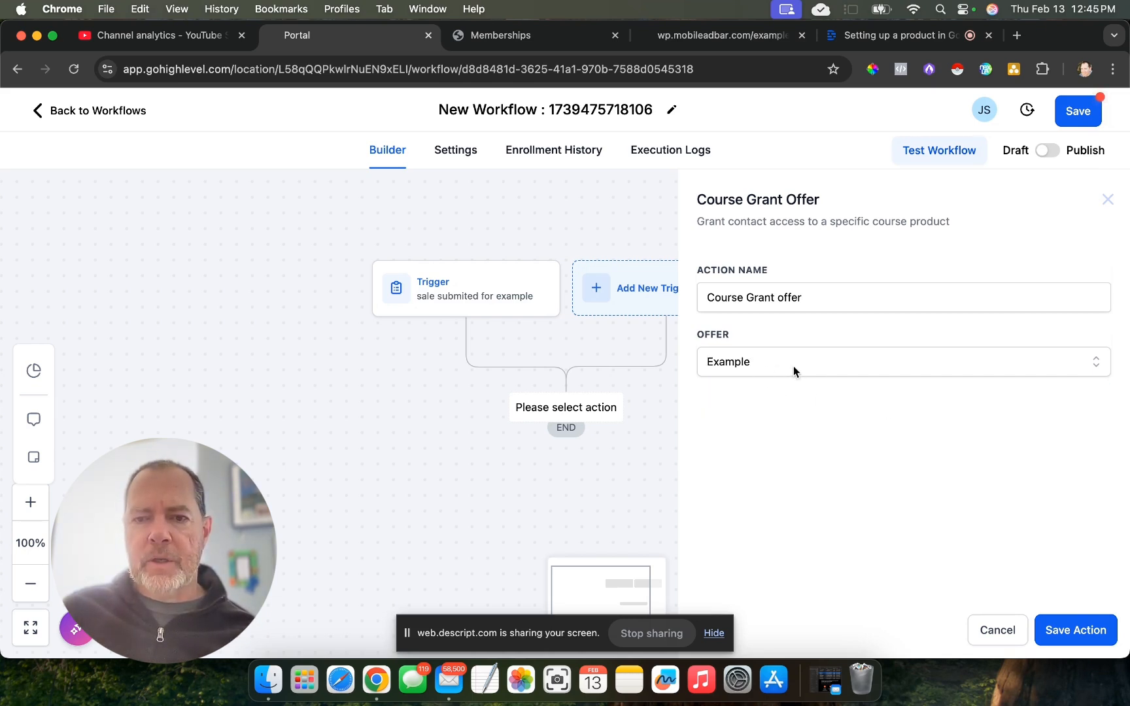
click(1068, 631)
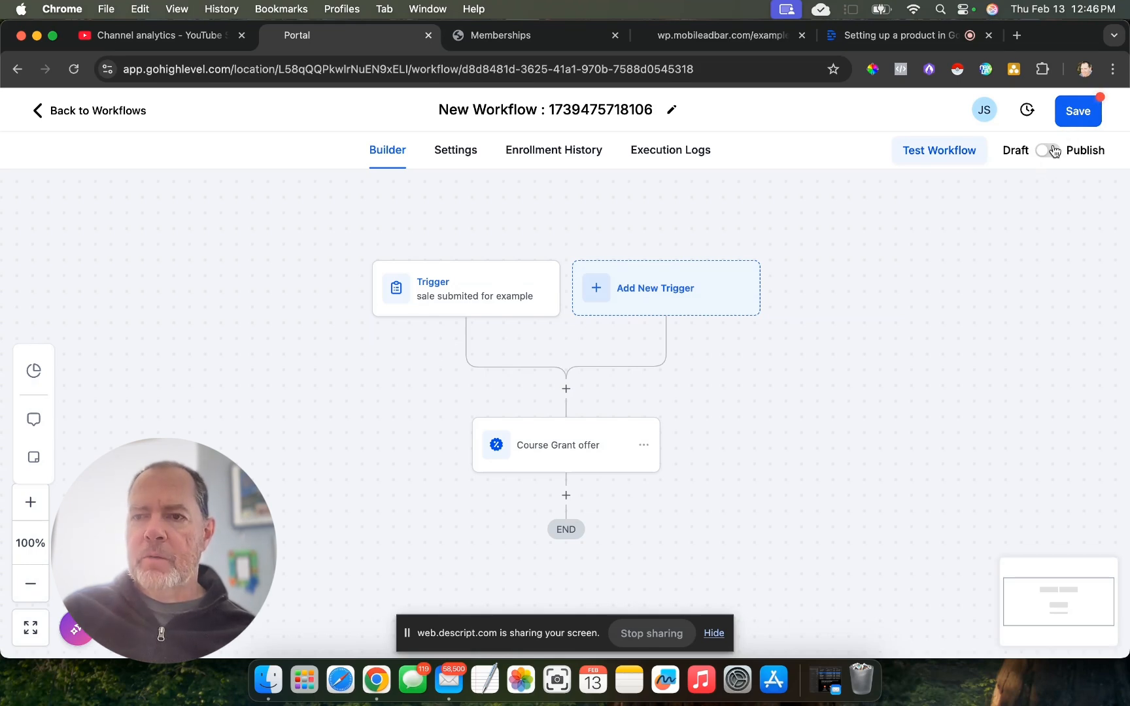
- Rename the workflow "ex offer access" and save it
click(513, 111)
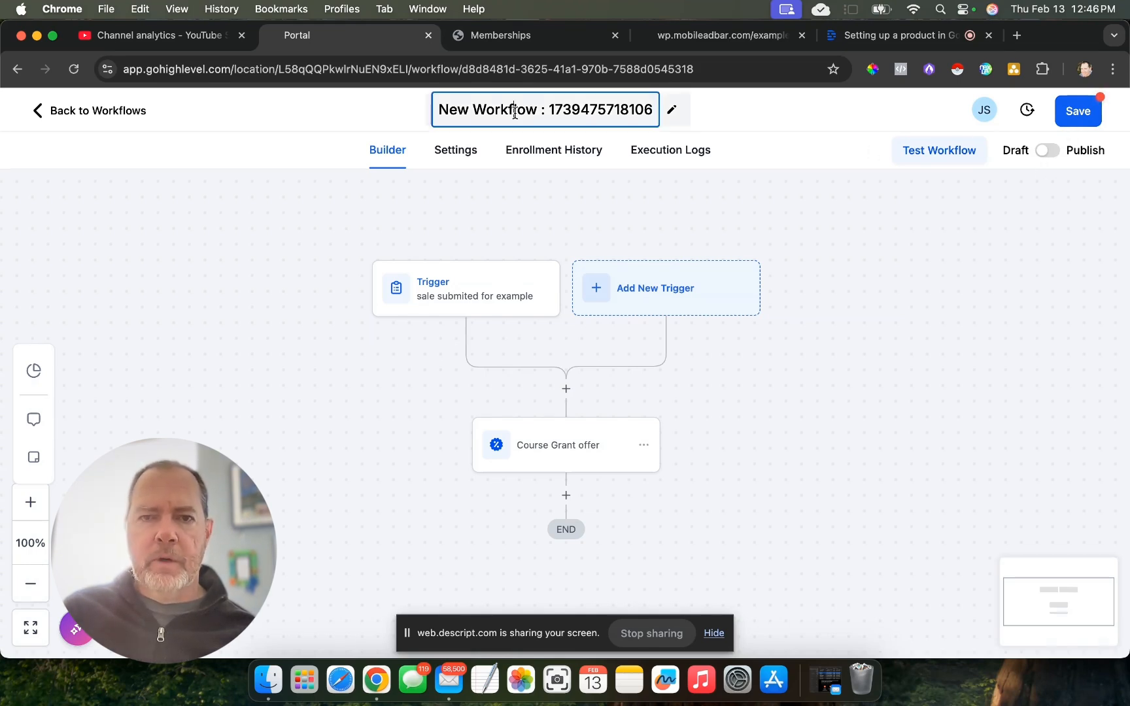
triple_click(514, 111)
text(ex offer access)
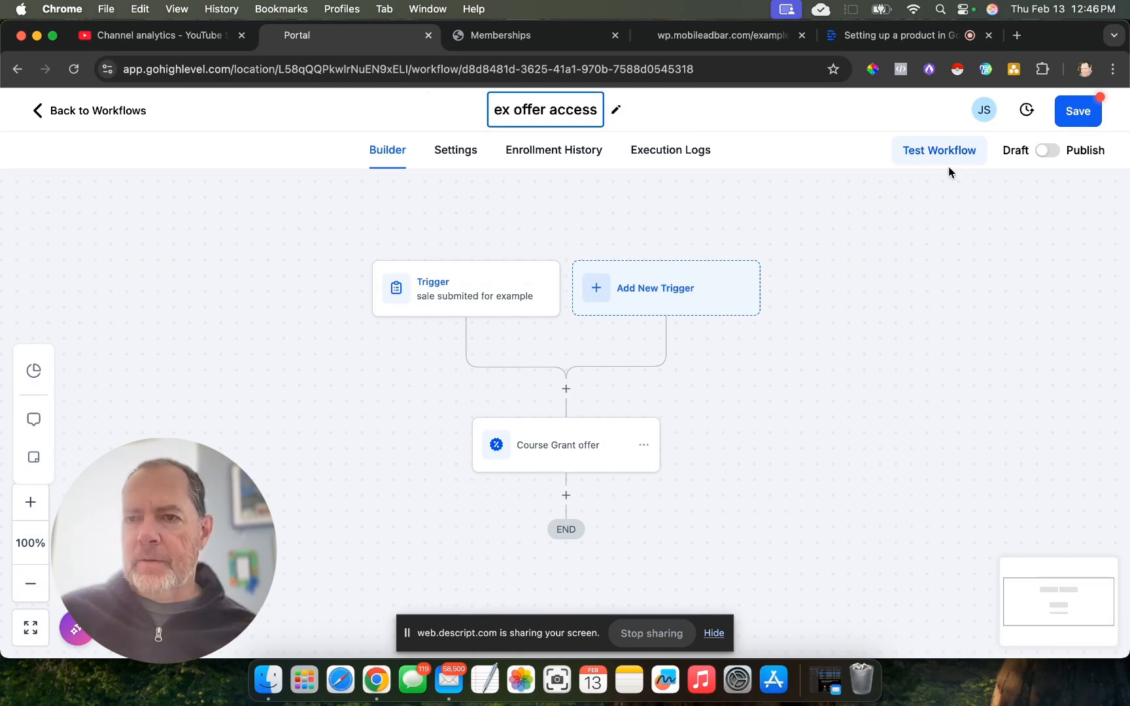
click(1069, 124)
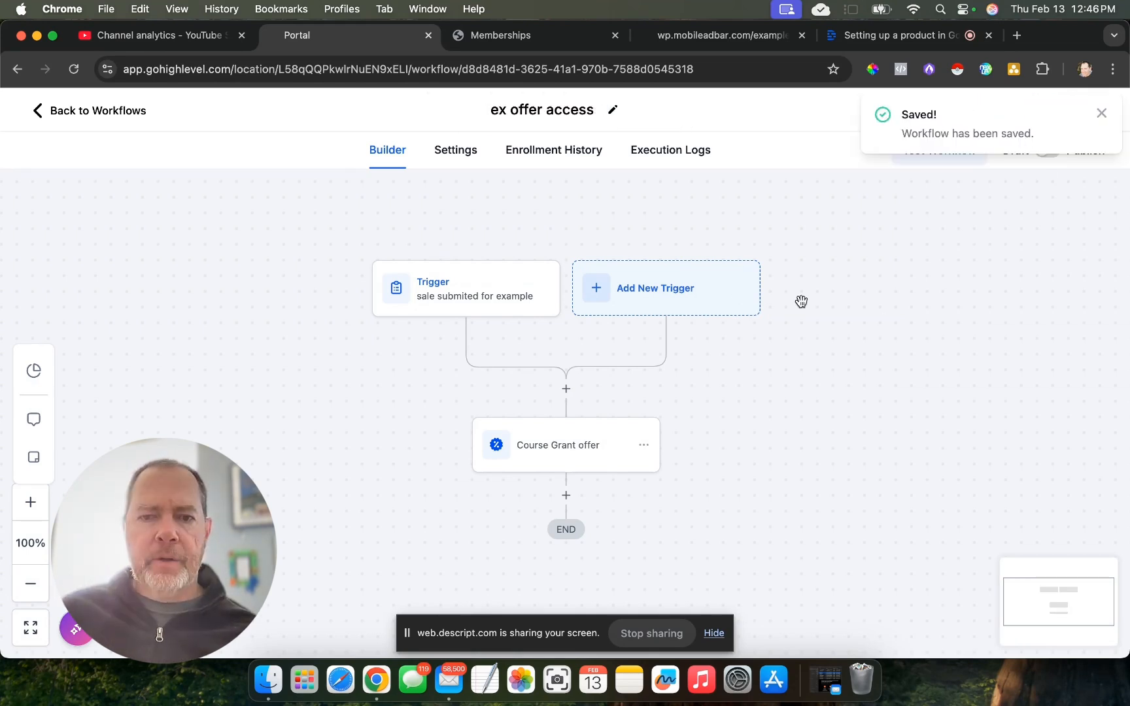